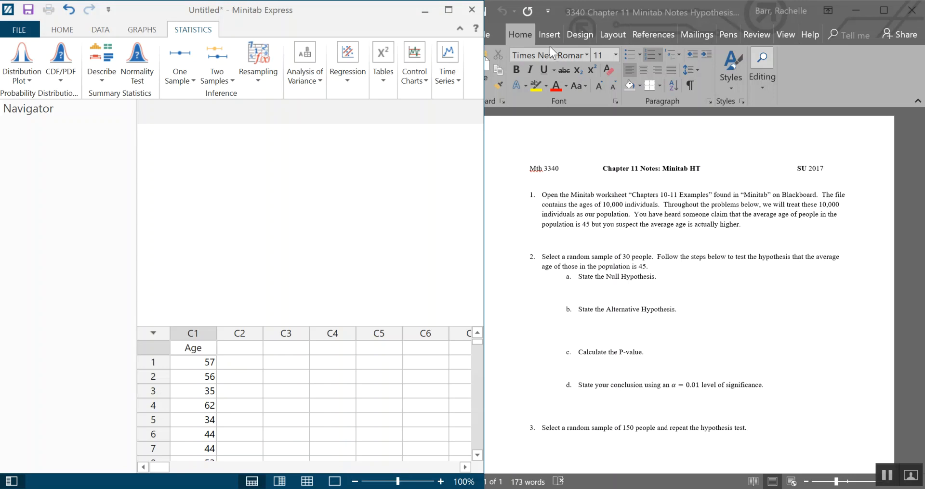
- Resize the Minitab window so it sits beside the Word assignment document
click(741, 8)
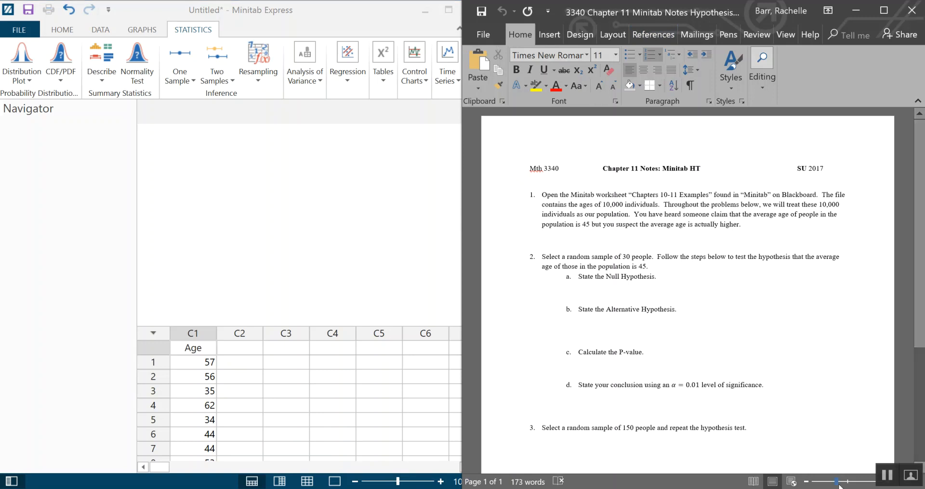
ctrl+scroll(791, 335, up, 1)
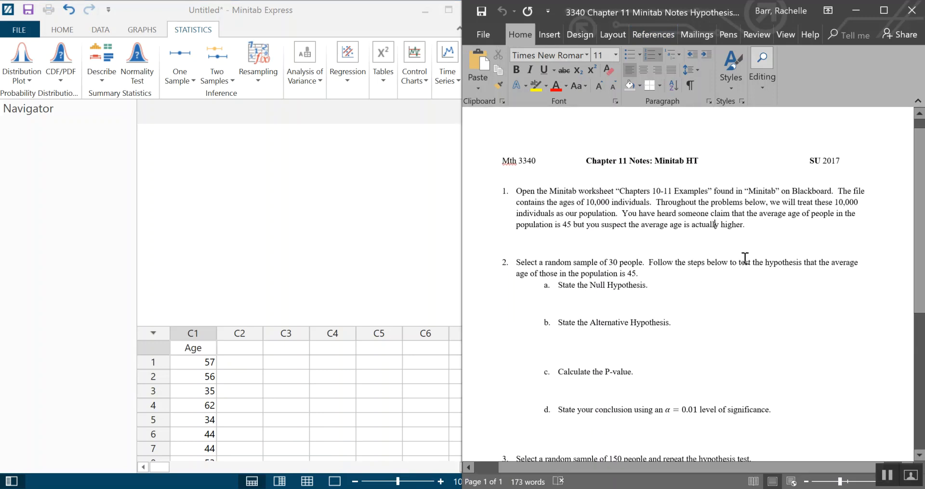
click(414, 235)
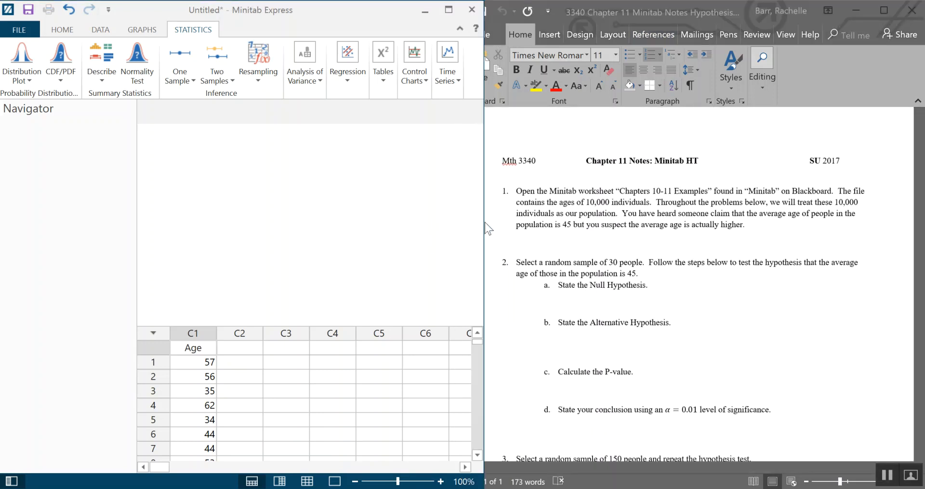
drag(484, 222, 453, 226)
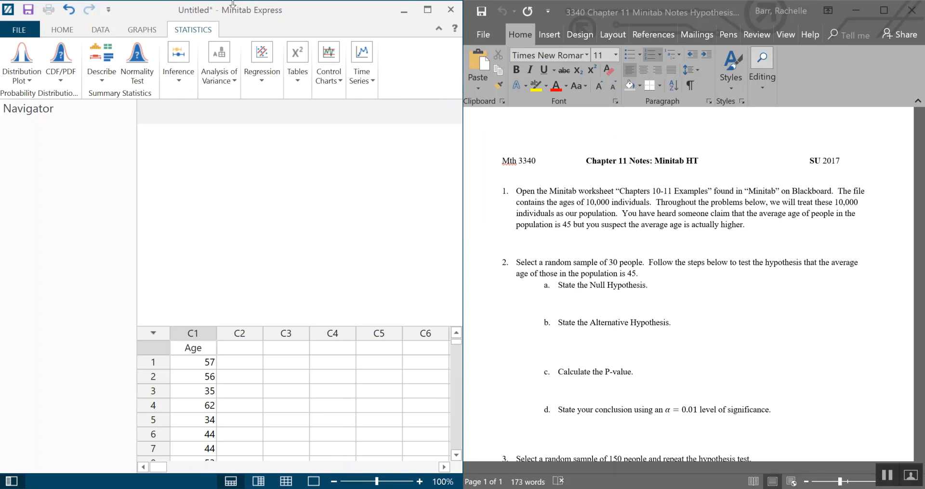
- Scroll through the Age column data and read the assignment's hypothesis-testing questions
scroll(178, 399, down, 4)
scroll(179, 398, up, 4)
scroll(179, 399, down, 6)
scroll(178, 399, up, 5)
scroll(193, 395, down, 2)
scroll(206, 391, up, 3)
scroll(206, 391, down, 3)
scroll(206, 391, up, 1)
scroll(207, 390, down, 1)
scroll(209, 389, up, 2)
scroll(209, 389, down, 6)
scroll(209, 389, up, 6)
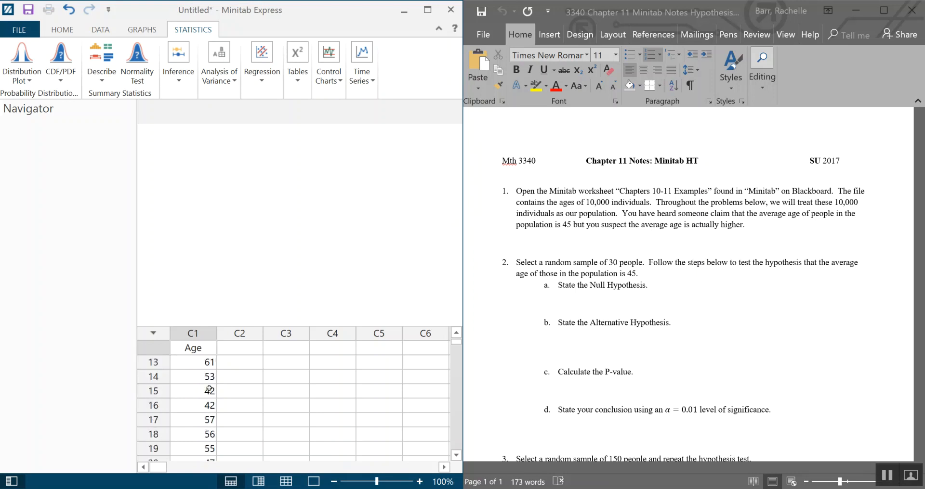
scroll(209, 389, up, 1)
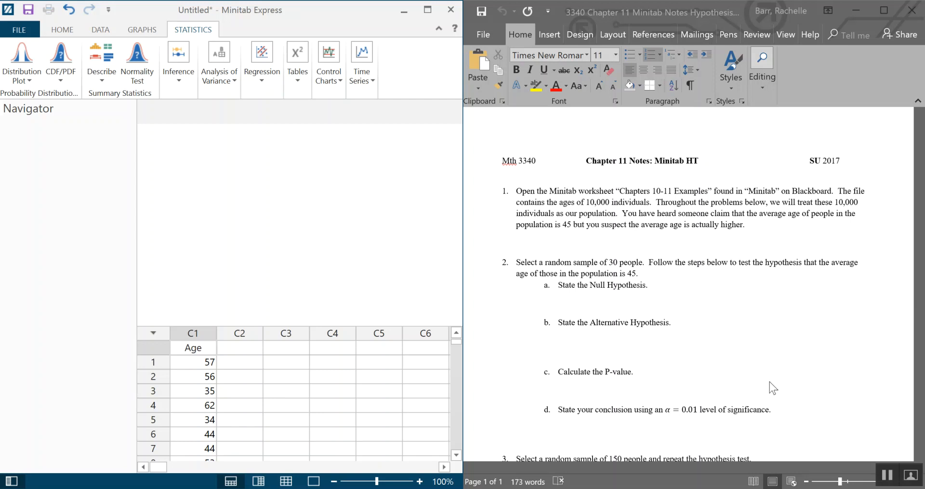
scroll(788, 340, down, 1)
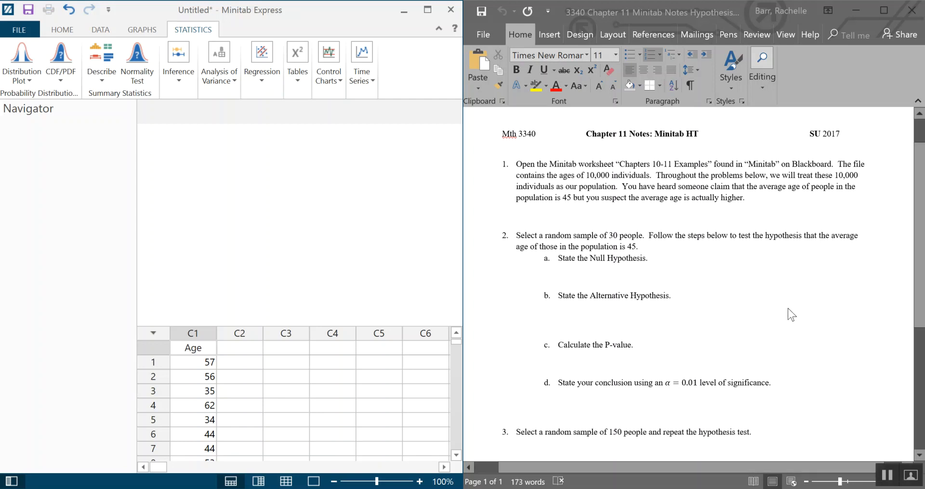
scroll(791, 313, down, 2)
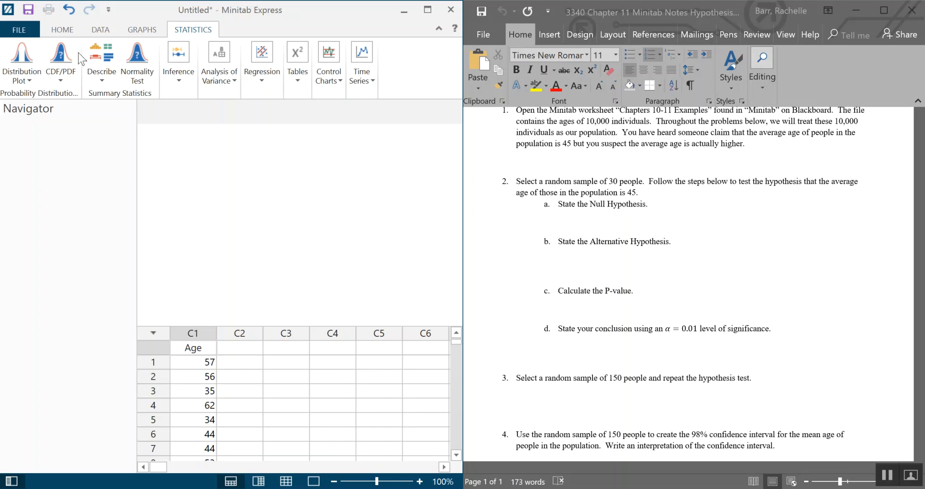
- Draw a random sample of 30 rows without replacement from the Age column
click(100, 31)
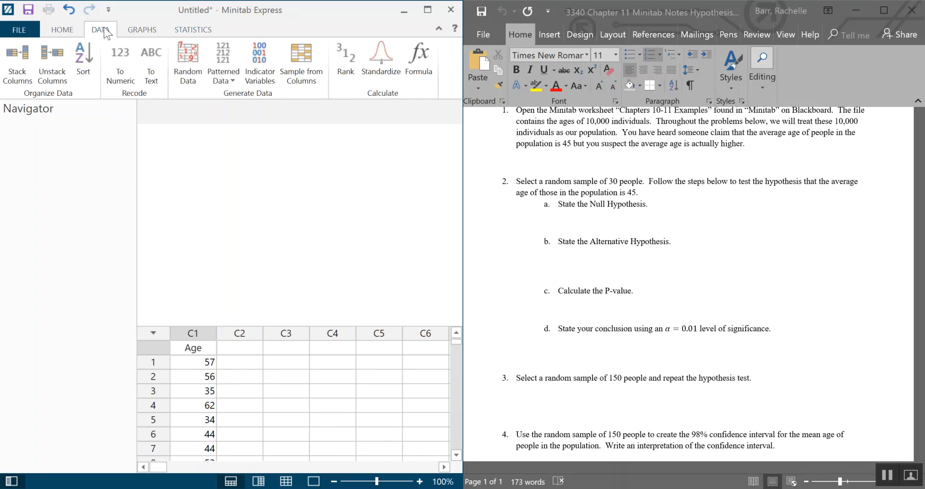
click(300, 77)
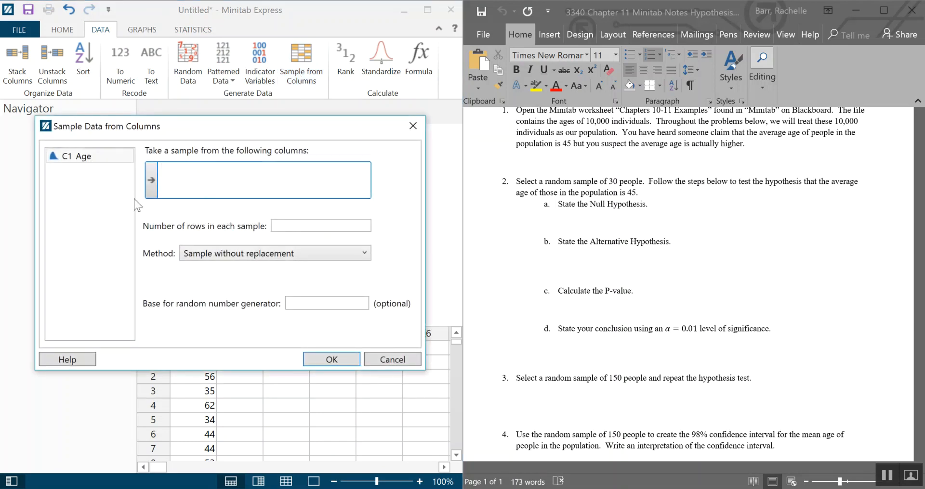
click(203, 170)
double_click(92, 158)
click(287, 227)
text(30)
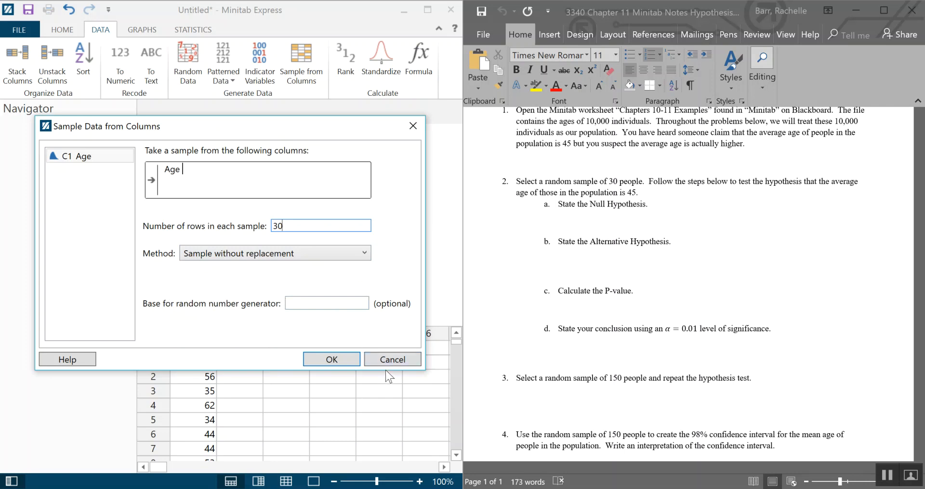
click(347, 362)
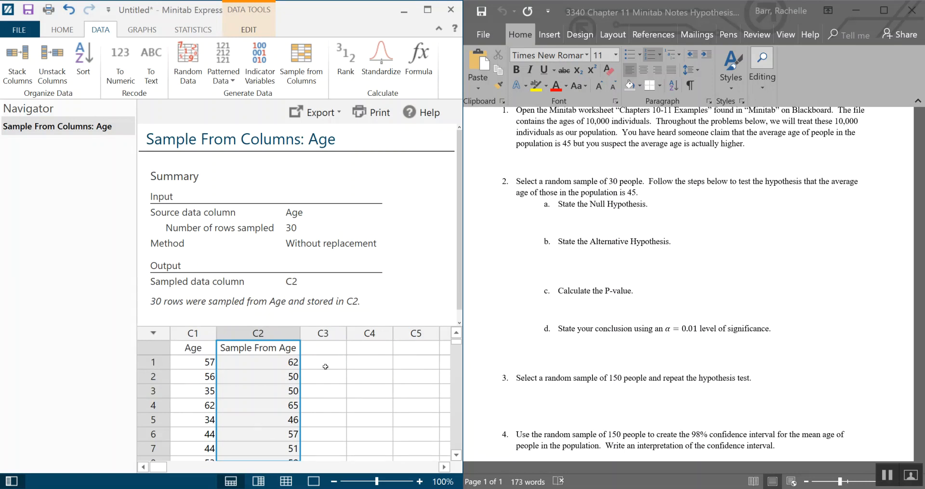
- Rename the sampled column header as Sample 30 Age
click(281, 348)
click(282, 347)
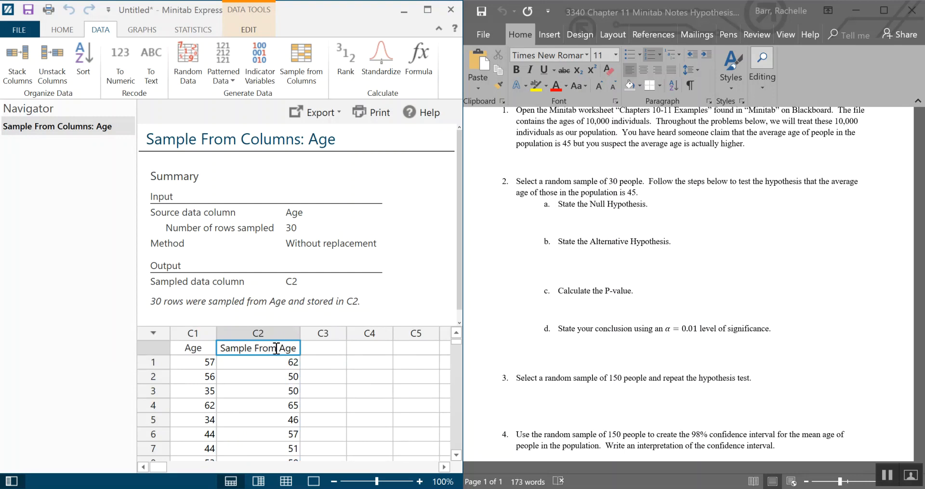
key(BackSpace)
key(BackSpace)
key(BackSpace)
key(BackSpace)
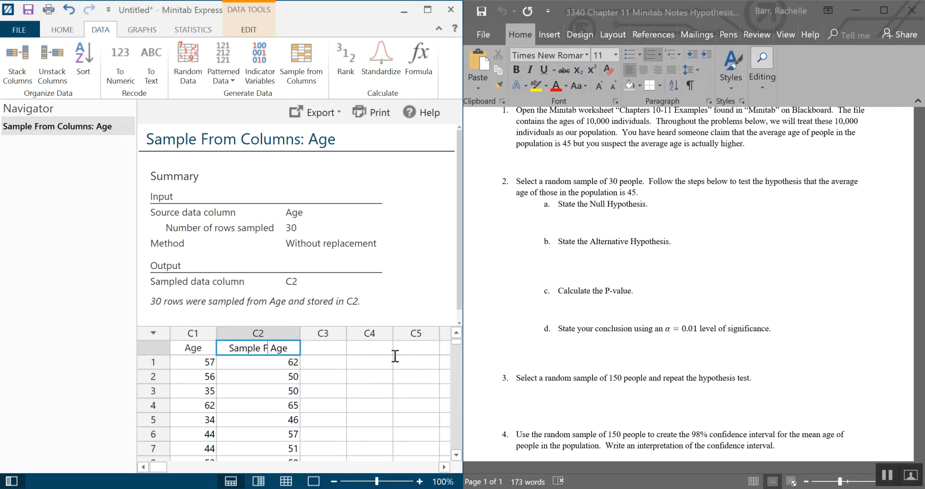
text(30)
key(Return)
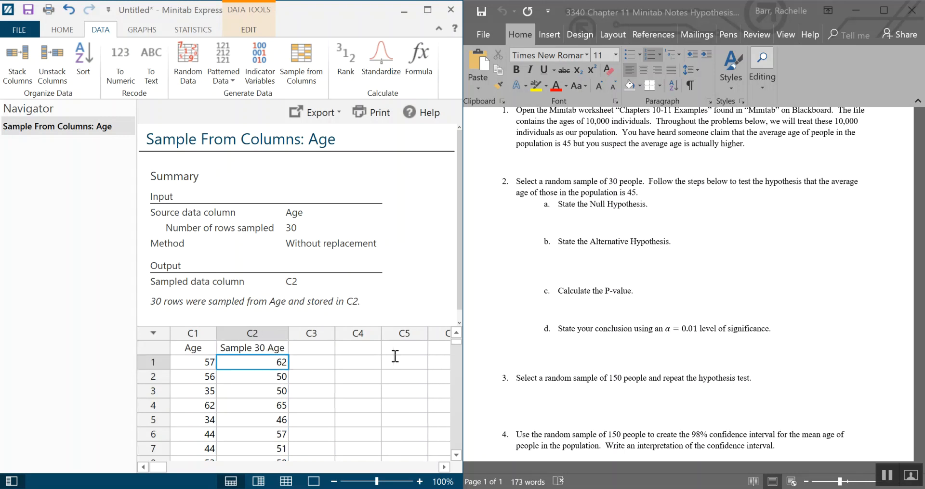
click(321, 349)
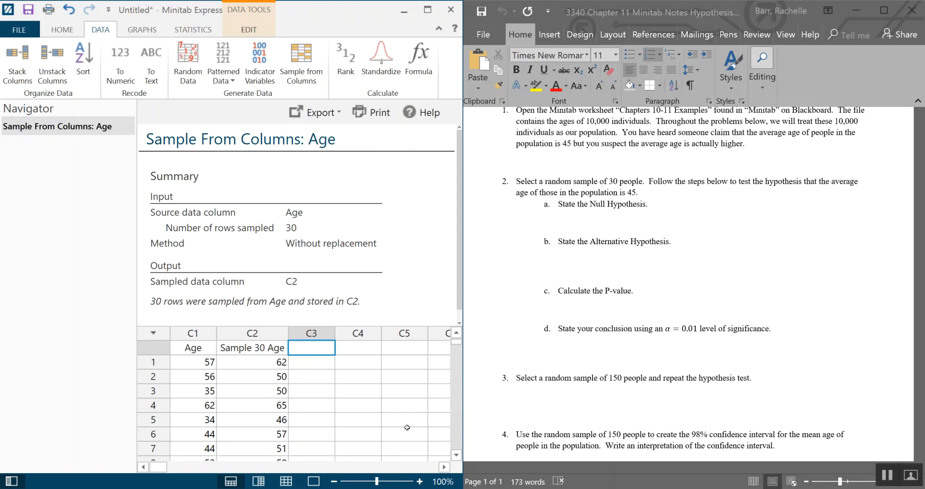
- Add a 20-point 'Ho:' answer line under the null hypothesis question
click(597, 206)
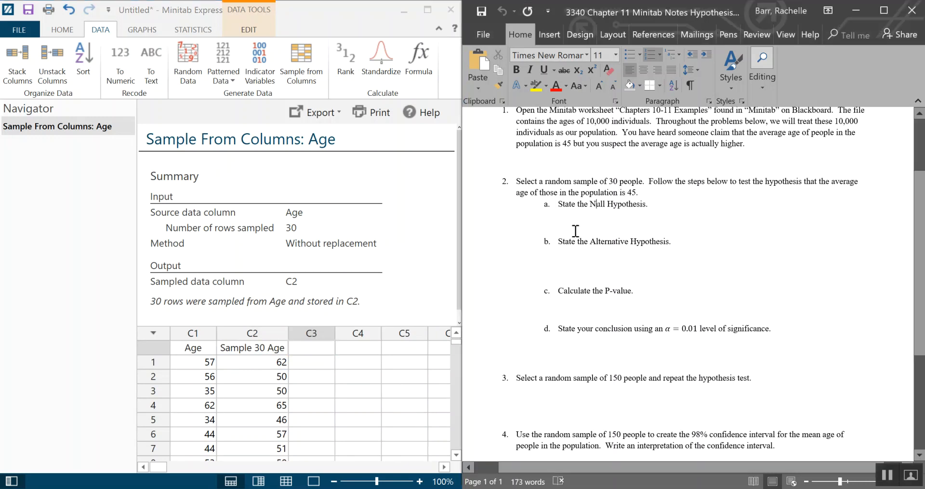
click(589, 225)
key(ctrl+v)
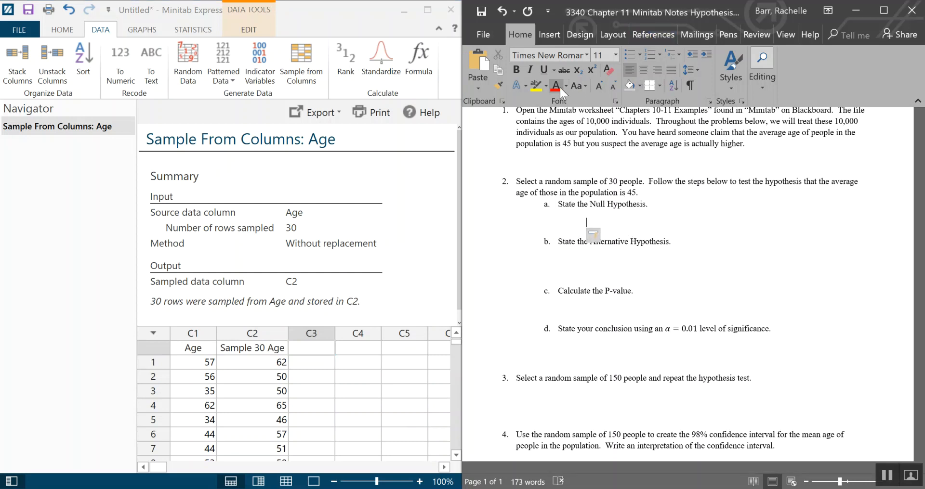
click(600, 86)
click(600, 86)
click(600, 86)
click(600, 86)
click(600, 86)
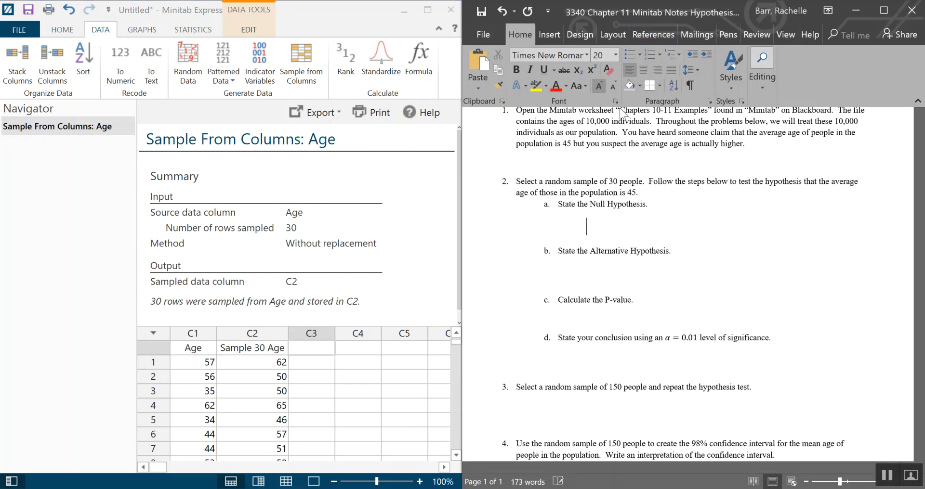
text(Ho:)
- Add a red 18-point 'Ha:' answer line under the alternative hypothesis question and remove the blank line above it
click(612, 275)
key(Tab)
key(Tab)
key(Tab)
click(599, 83)
click(599, 84)
click(599, 83)
click(599, 84)
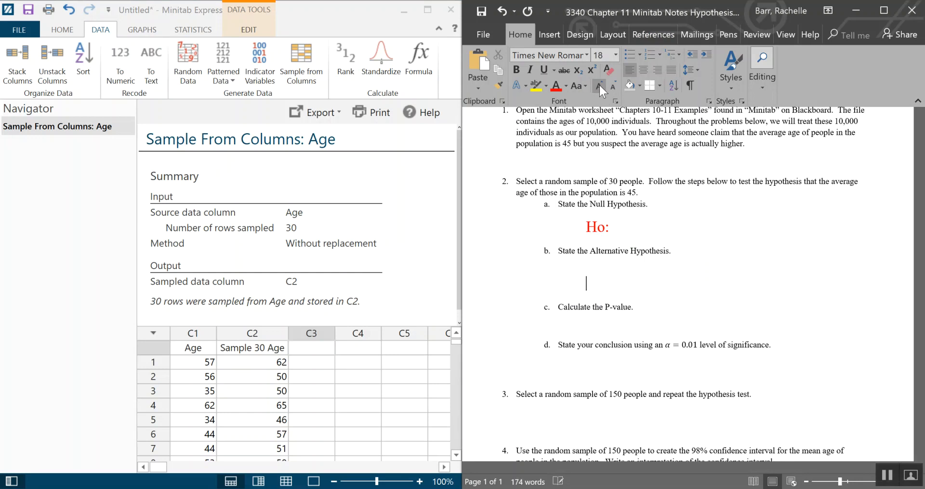
click(556, 86)
text(H)
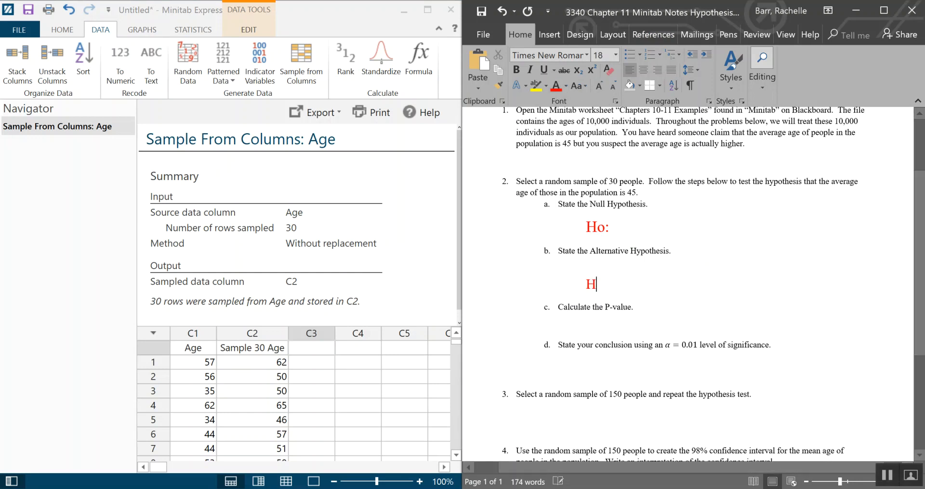
text(a:)
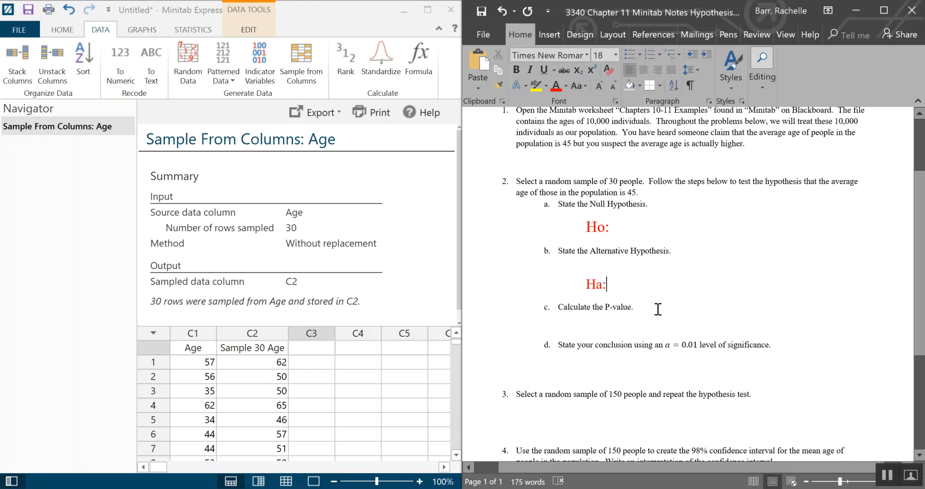
click(582, 260)
key(Delete)
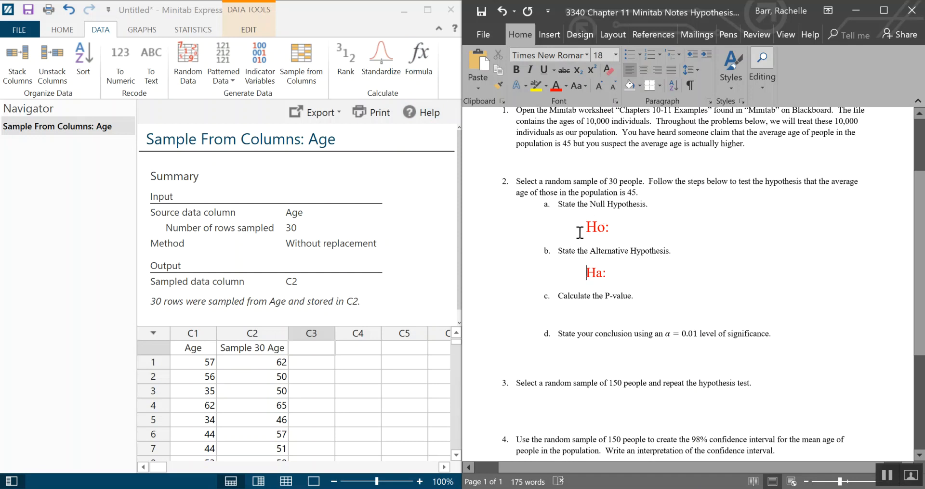
- Complete the alternative hypothesis as mean_age>45 years
click(625, 233)
click(611, 274)
text(mean_ag)
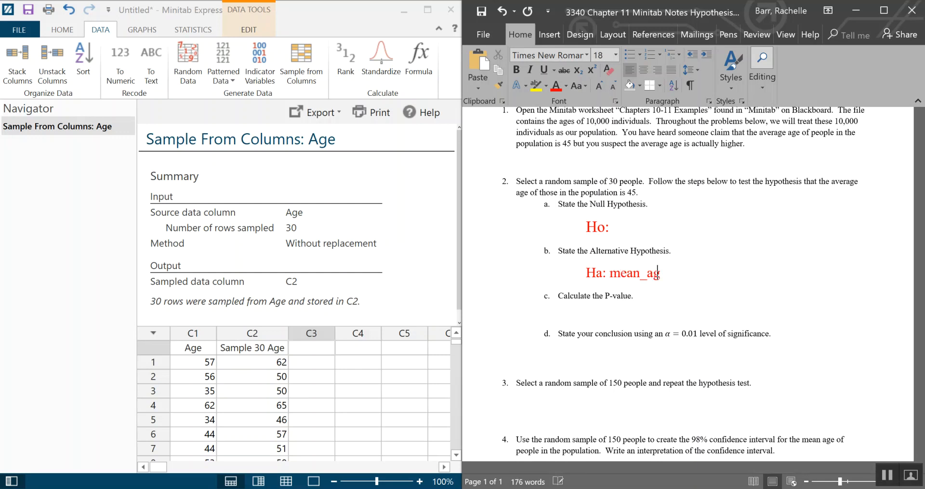
text(e>45 year)
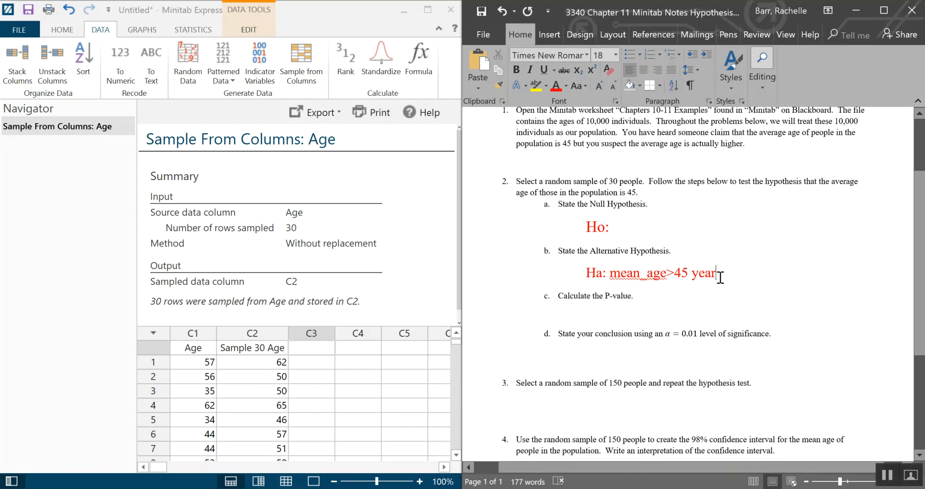
key(alt+Tab)
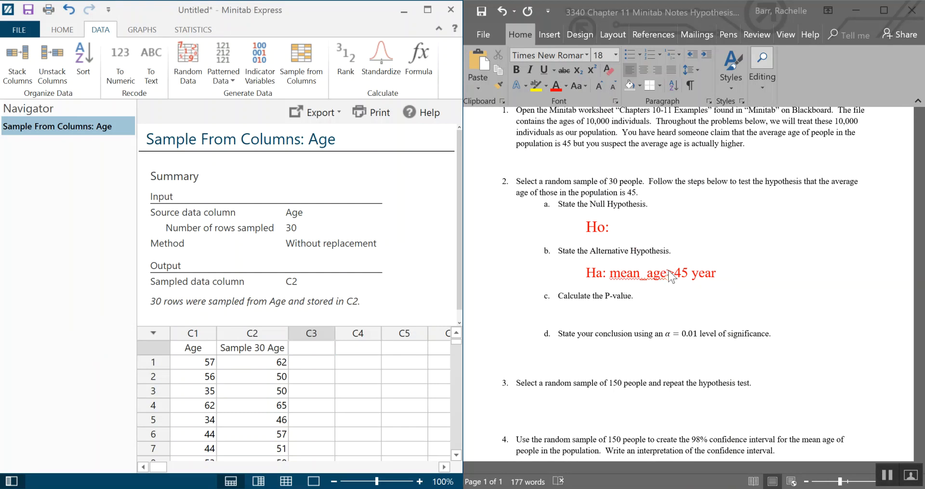
click(717, 279)
text(s)
- Enlarge the text and complete the null hypothesis as mean_age=45 years
key(ctrl+shift+period)
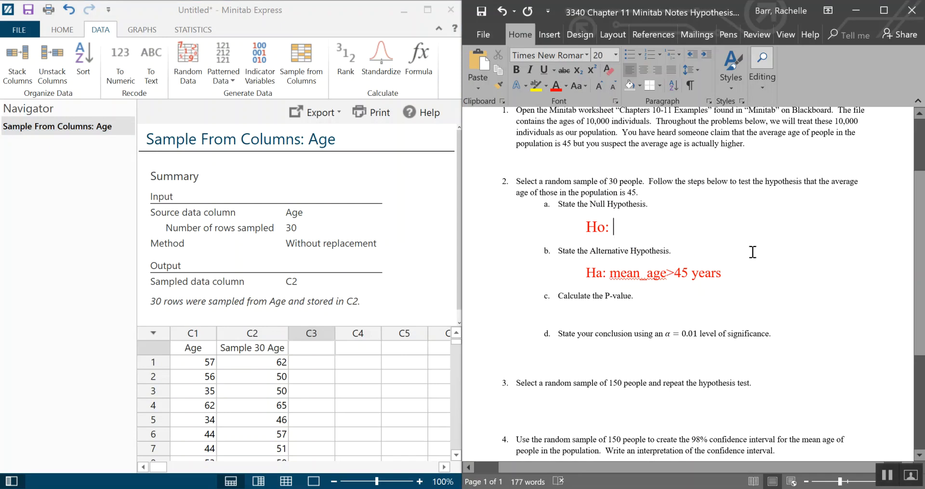
text(mean_age)
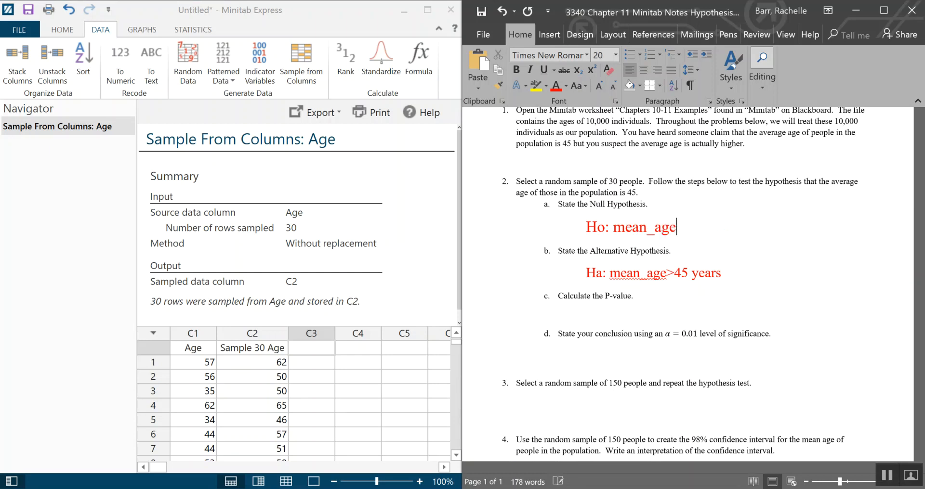
text(=45 years)
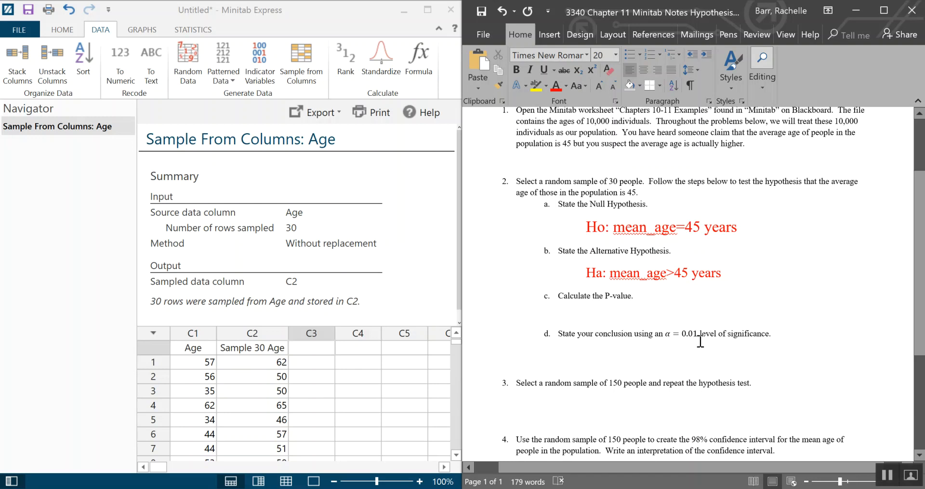
click(580, 313)
key(ctrl+v)
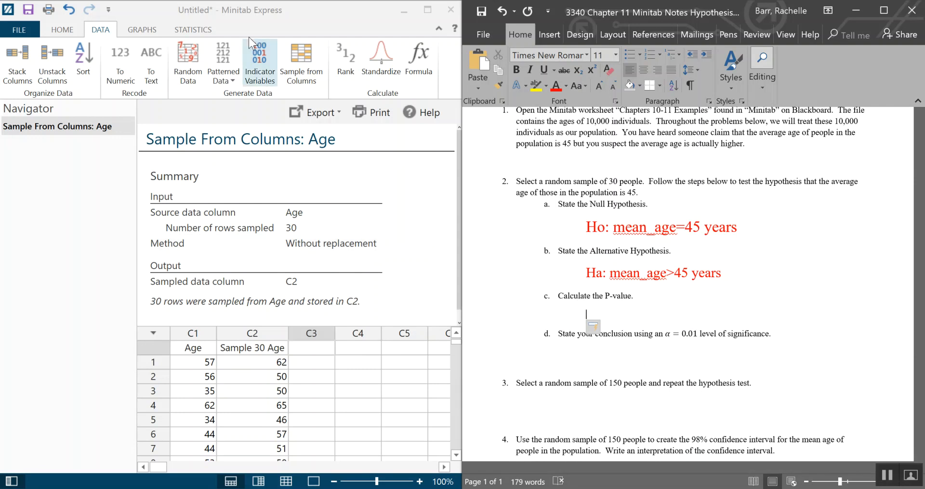
- Switch to the Statistics commands and widen the Minitab window to show the full inference options
click(194, 30)
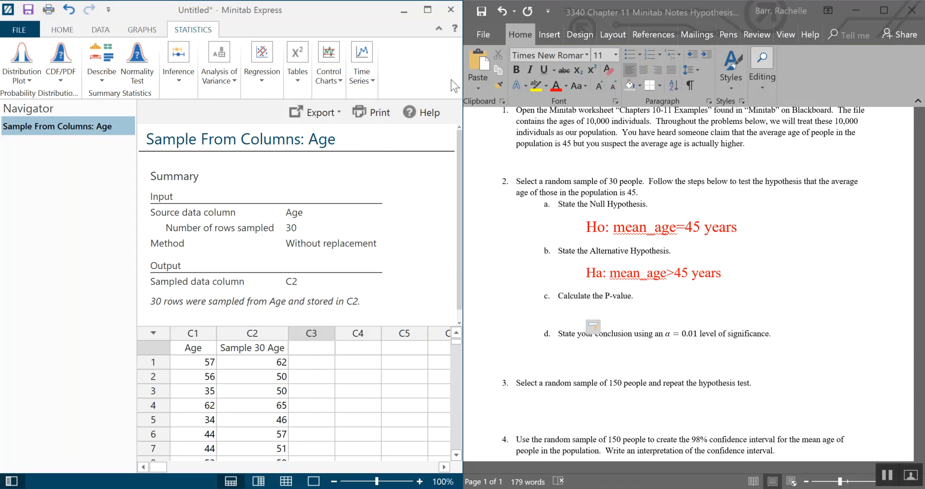
drag(460, 83, 530, 83)
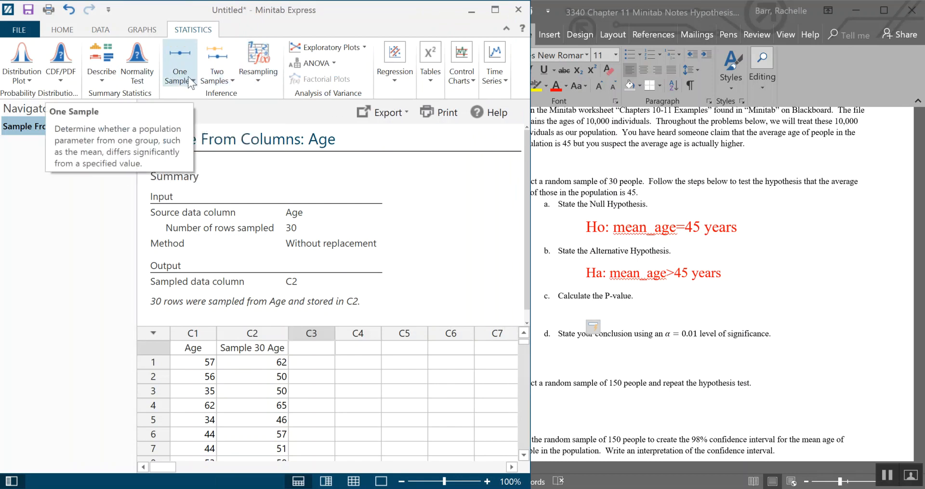
drag(531, 79, 462, 94)
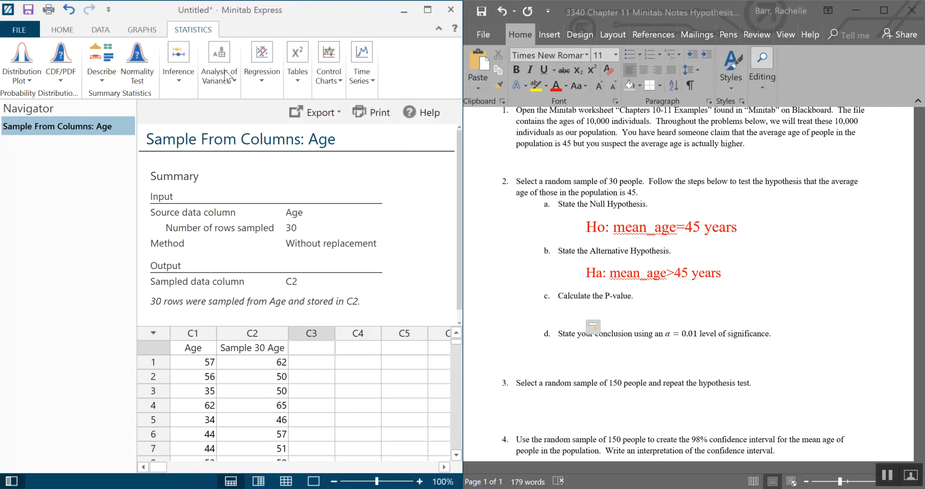
click(170, 82)
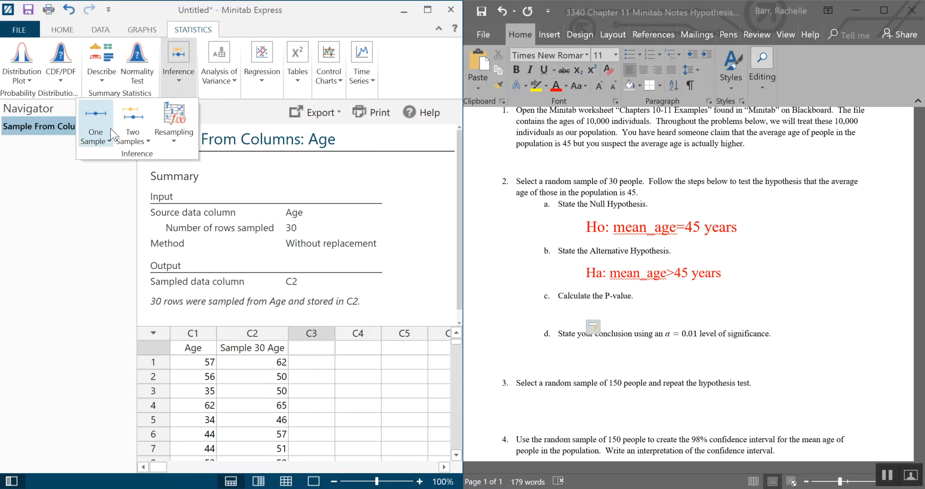
click(463, 81)
drag(464, 81, 475, 81)
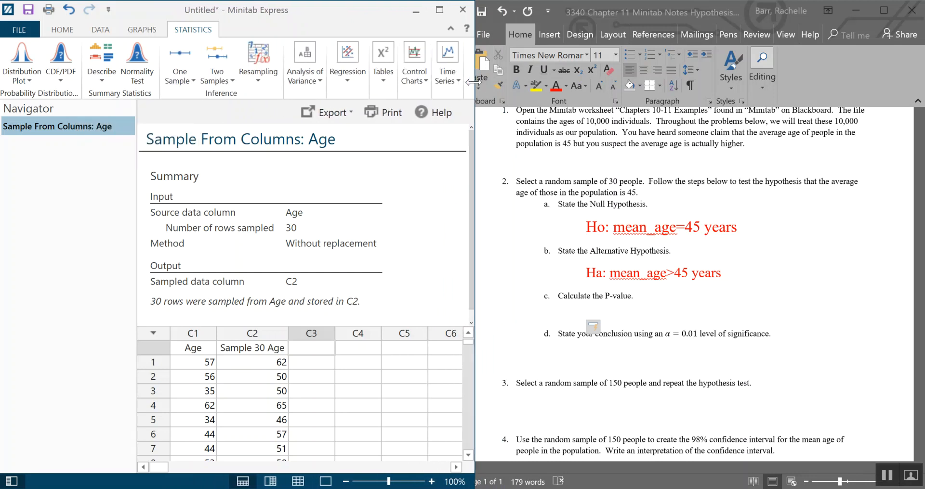
- Open a 1-Sample t test on the Sample 30 Age column and perform a hypothesis test with hypothesized mean 45
click(190, 80)
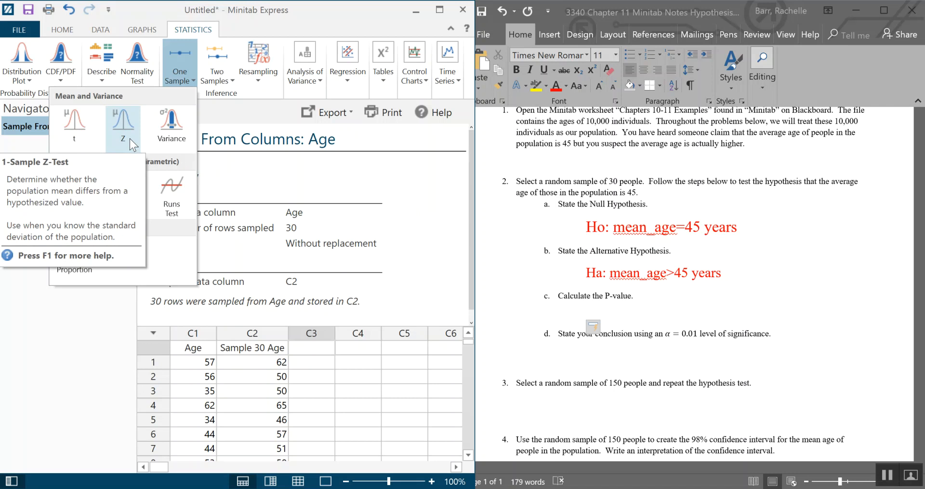
click(83, 144)
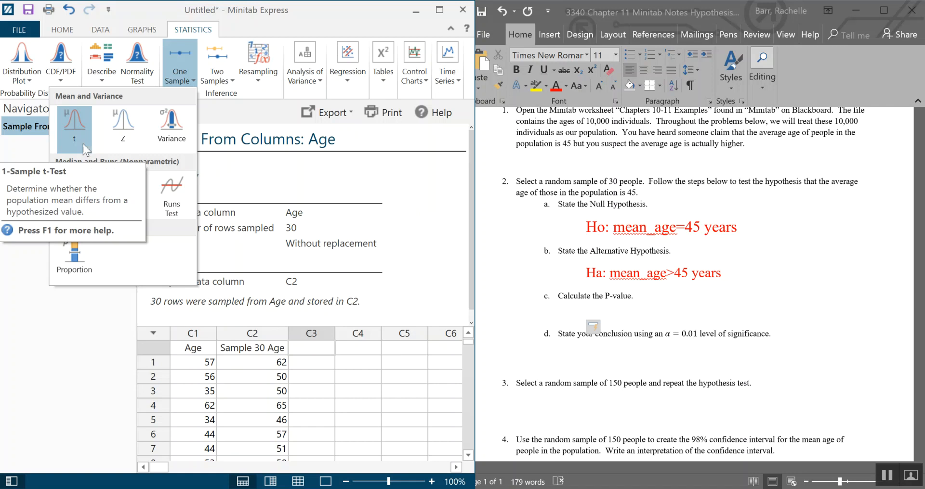
drag(216, 129, 193, 97)
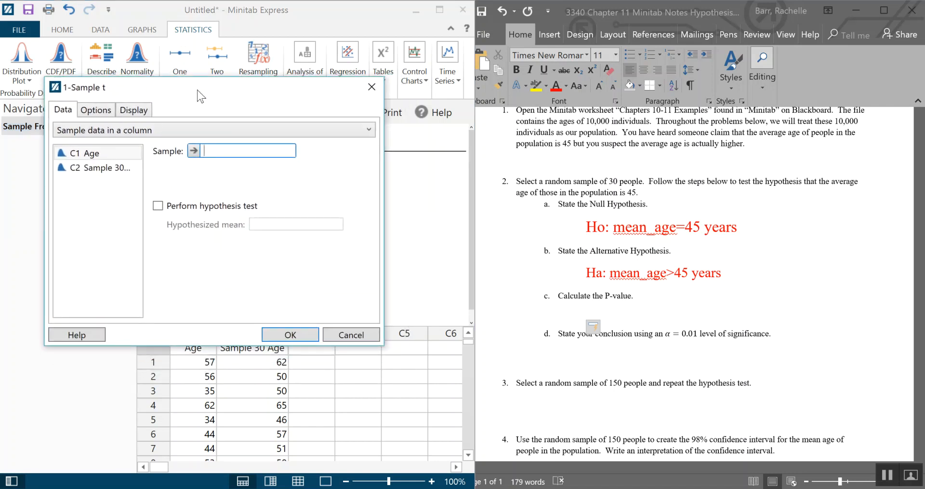
double_click(96, 168)
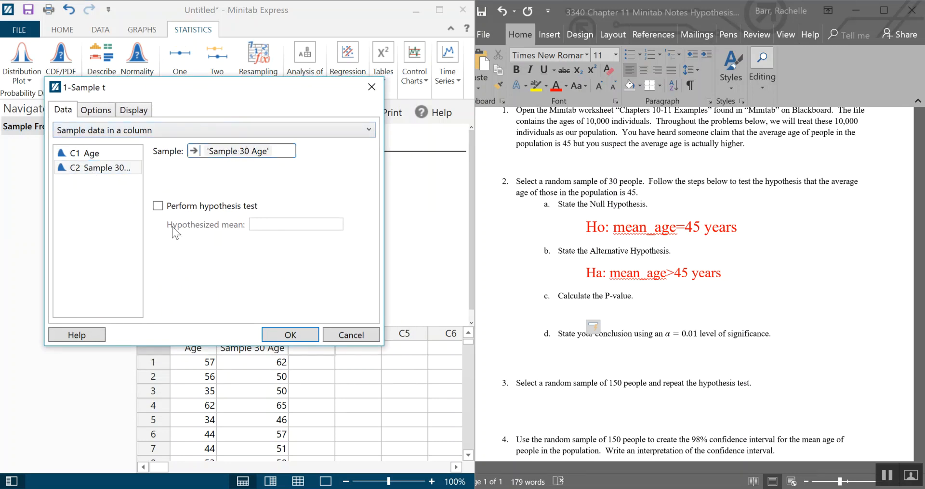
click(158, 206)
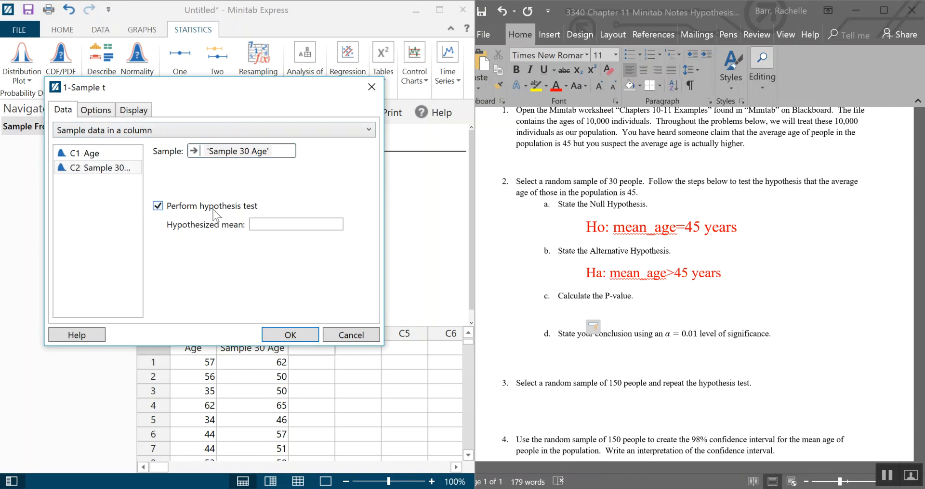
click(283, 220)
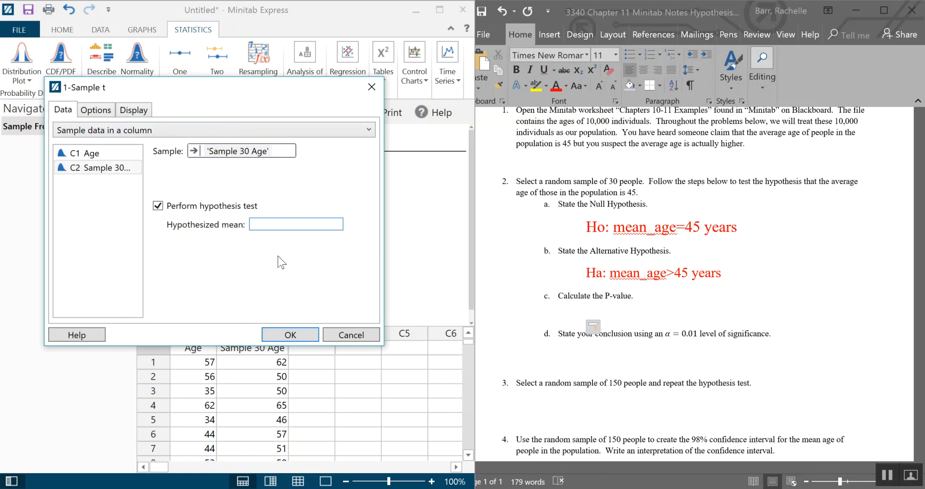
text(45)
- Set the alternative hypothesis to Mean > hypothesized value and run the test
click(101, 111)
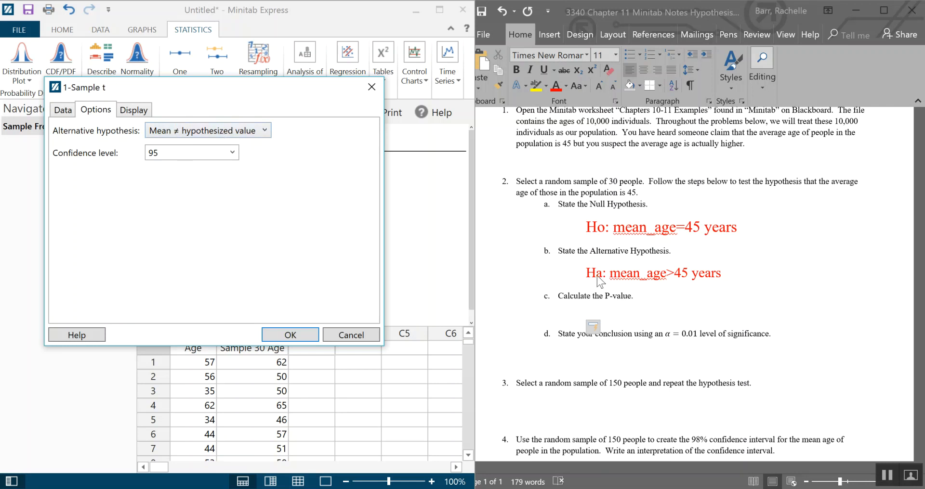
click(193, 132)
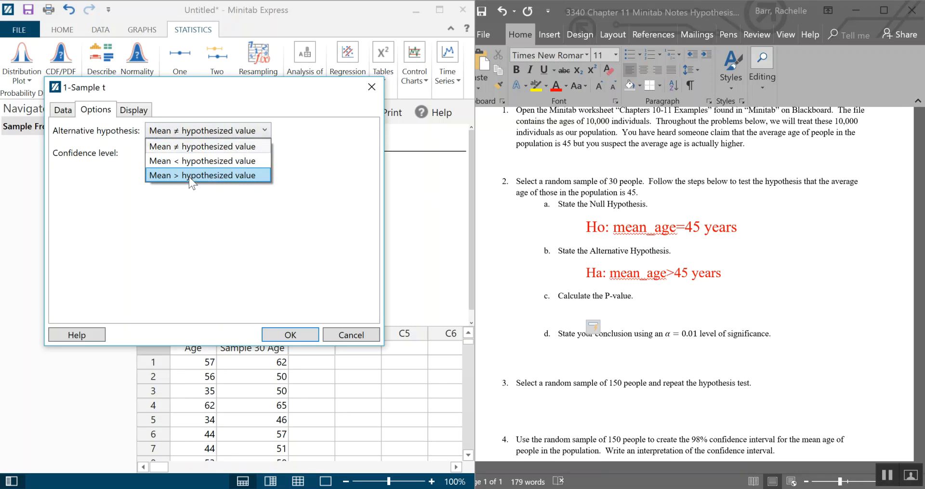
click(190, 177)
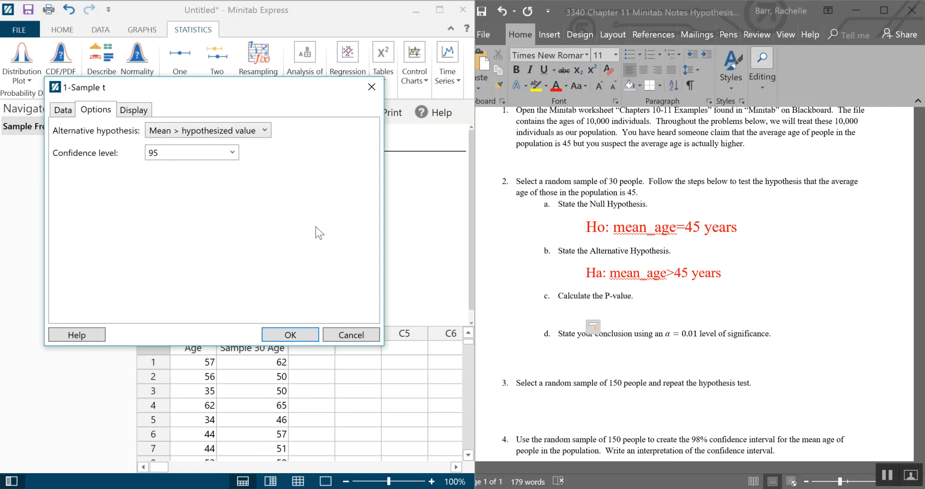
click(135, 113)
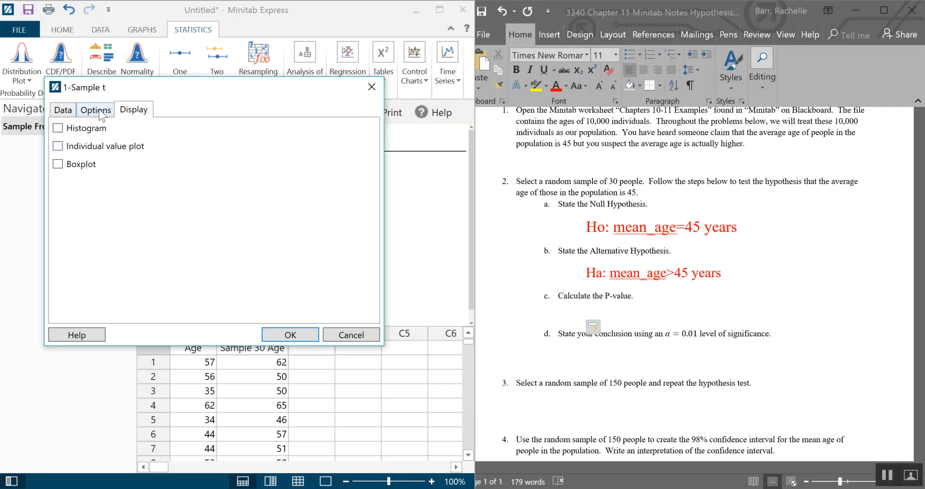
click(70, 112)
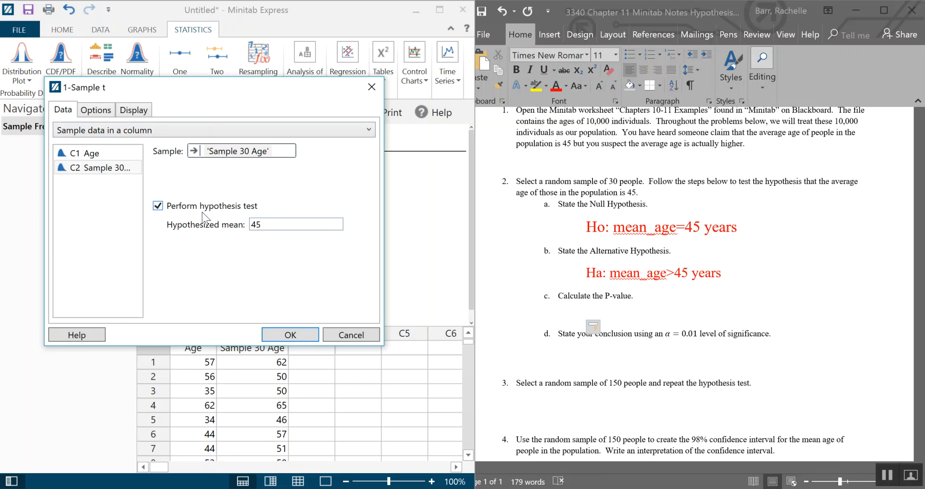
click(88, 110)
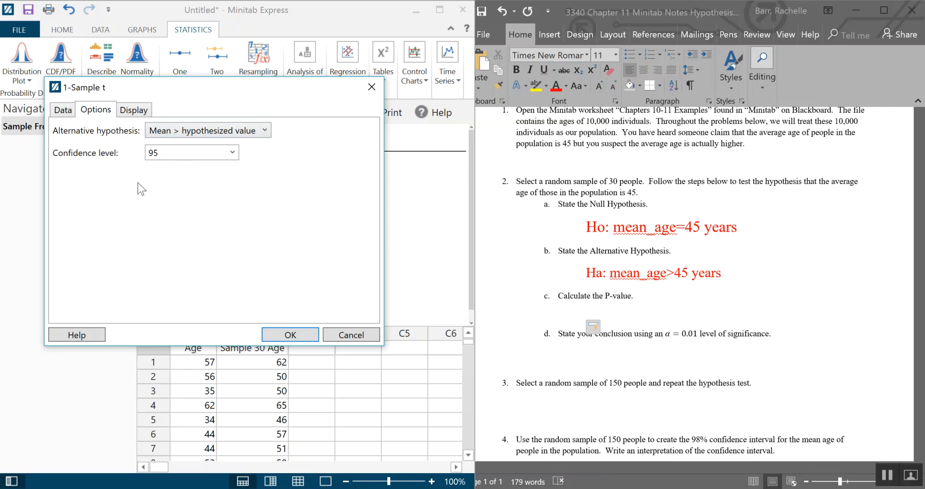
click(280, 334)
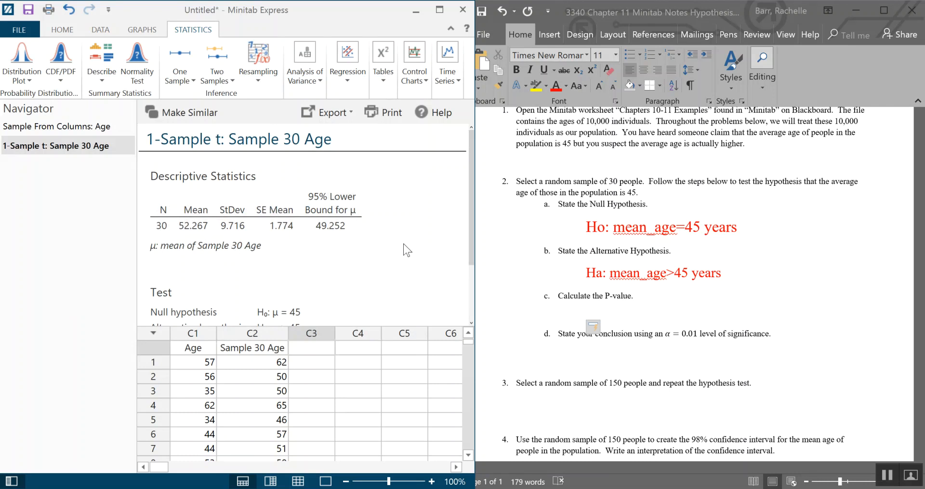
- Enter the P-value 0.0002 in enlarged text under the P-value question in the document
scroll(403, 243, down, 1)
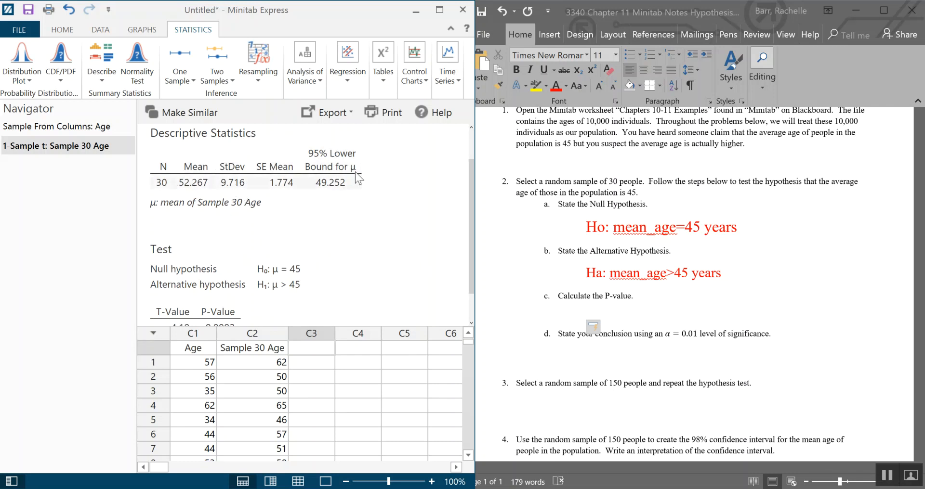
scroll(381, 282, down, 1)
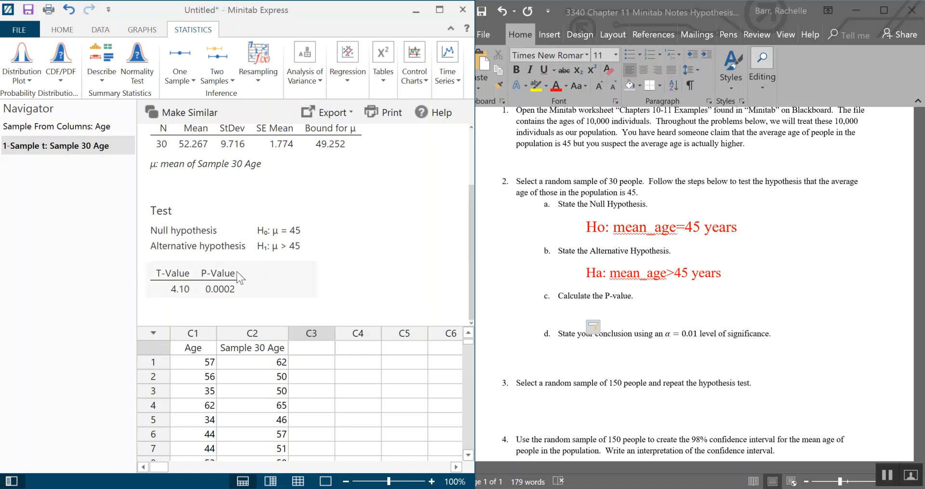
click(578, 314)
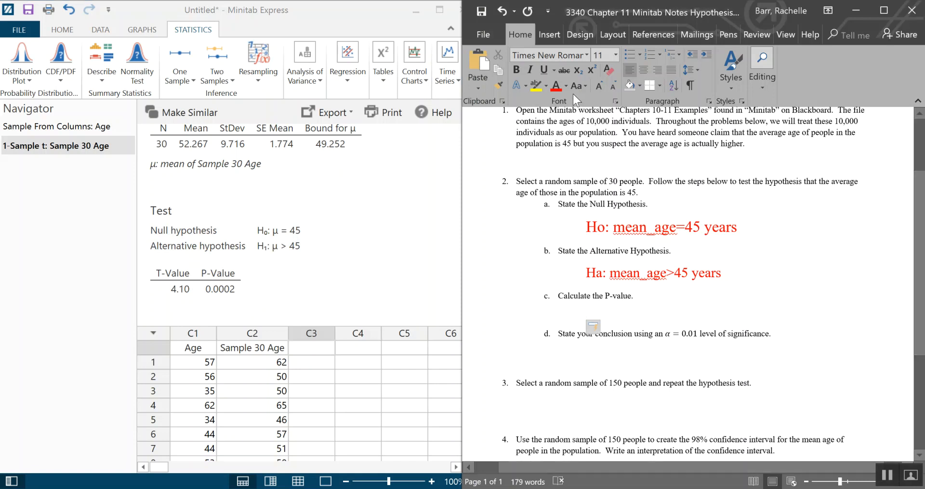
click(596, 85)
click(596, 86)
click(596, 85)
click(596, 85)
click(596, 86)
text(0.0002)
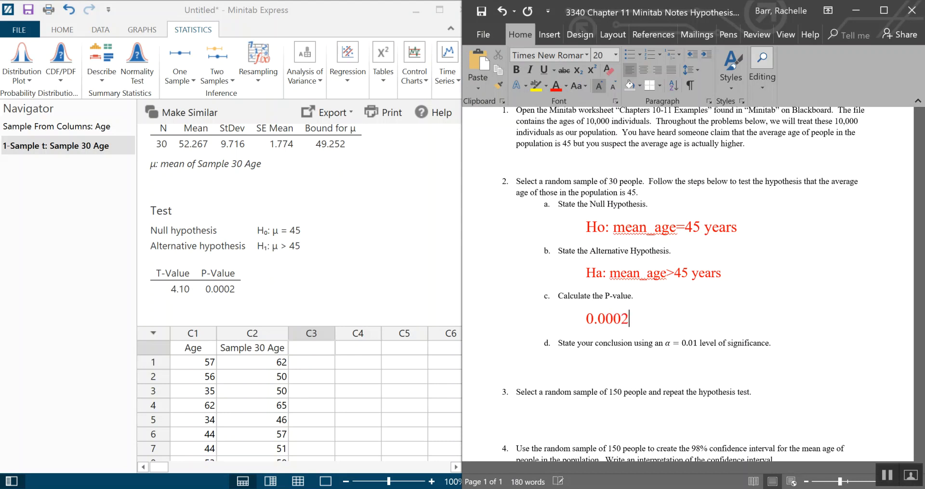
- Under the conclusion question, enlarge the text and write 'The evidence suggests that the mean age of these individuals is greater than 45 years old.'
click(594, 360)
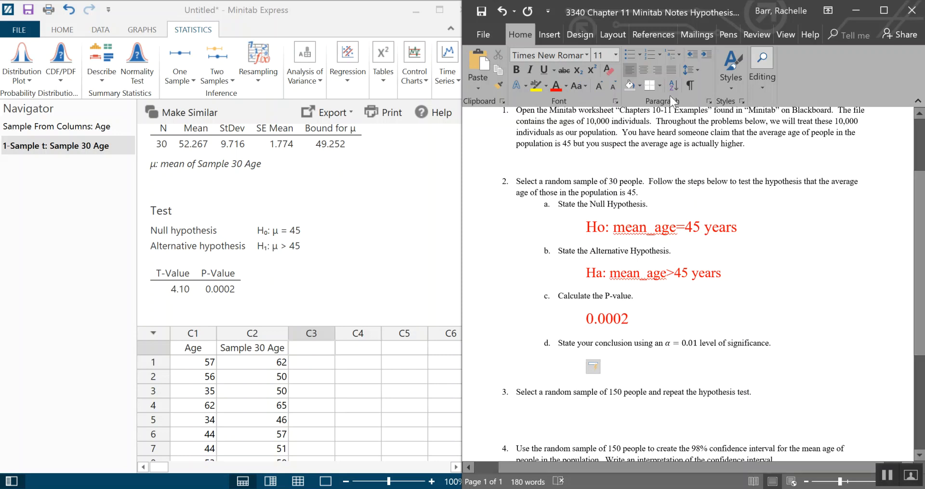
click(599, 87)
click(600, 86)
click(599, 86)
click(600, 86)
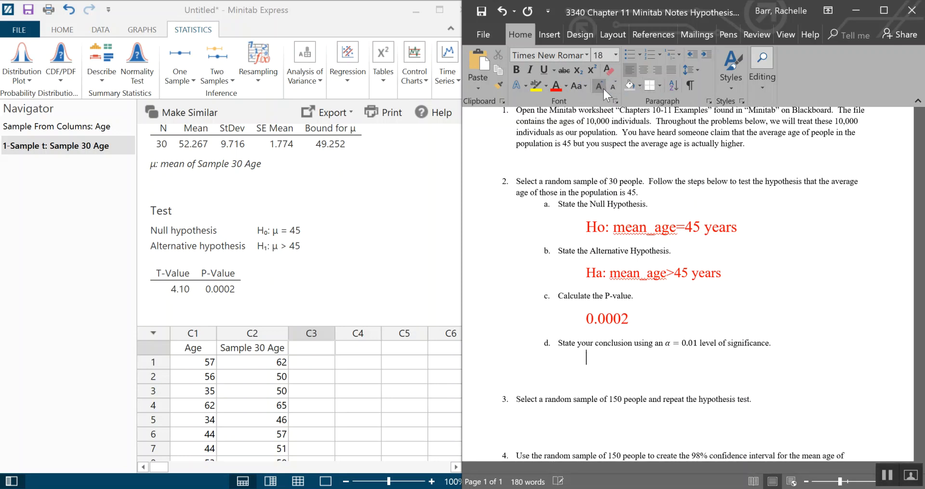
click(600, 86)
click(599, 87)
click(600, 86)
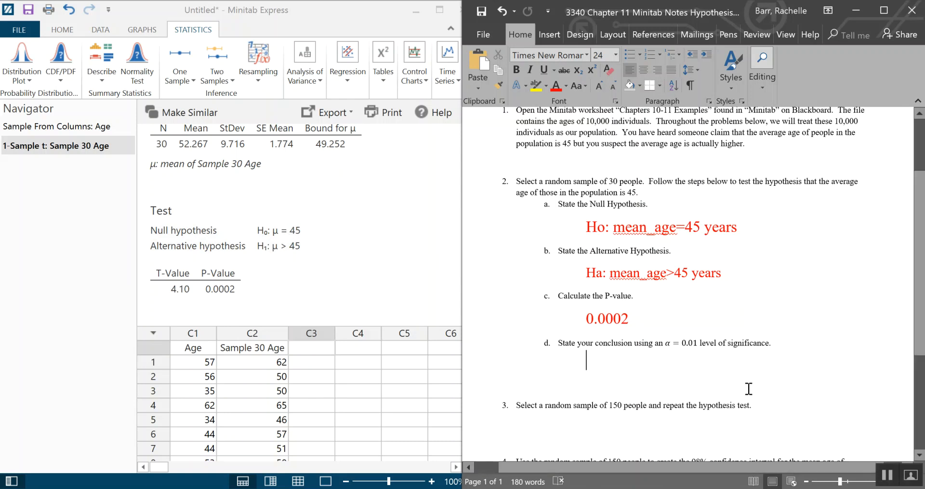
text(The evidence suggests that the mean )
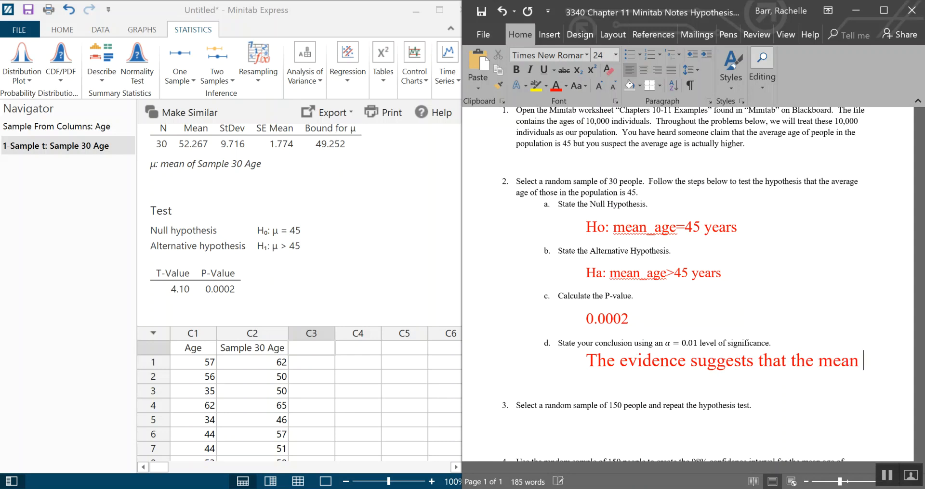
text(age of these ind)
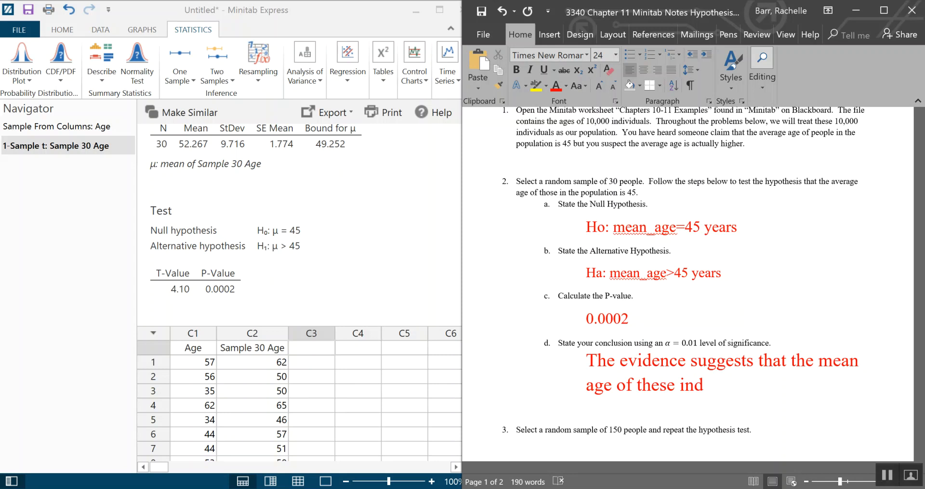
text(ividuals )
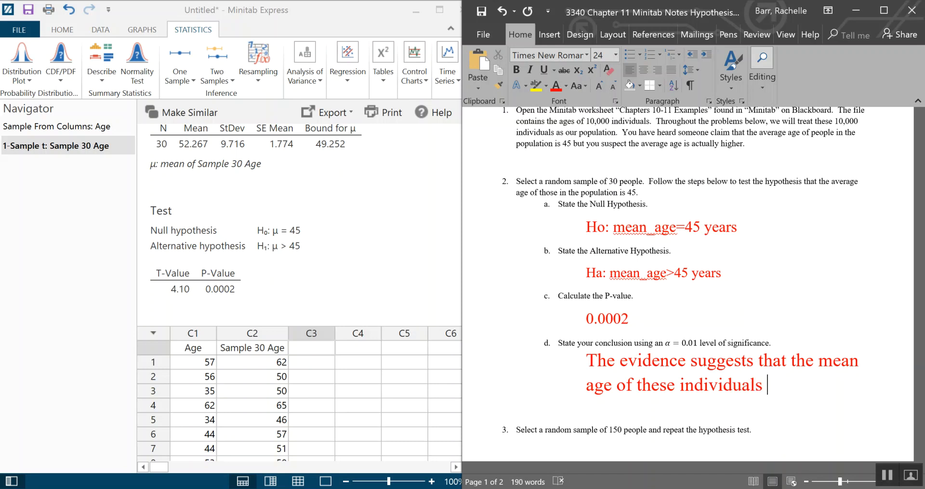
text(is greater)
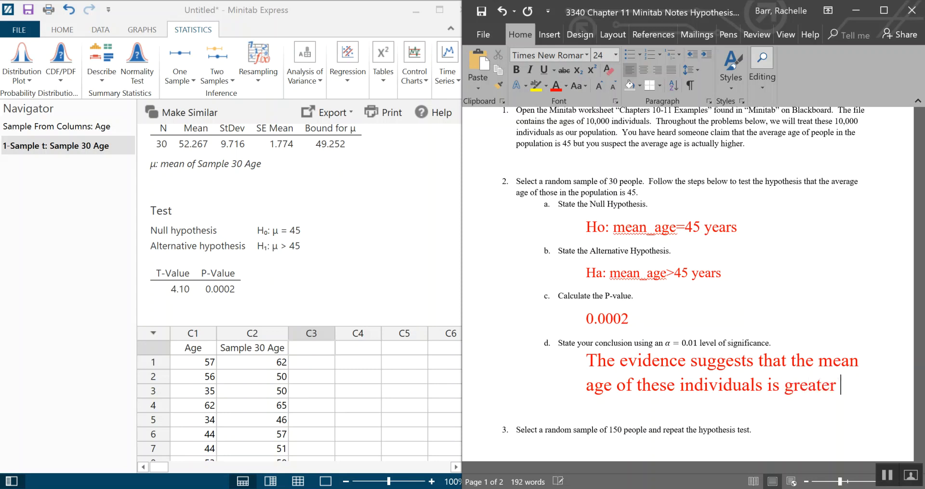
text( than 45 years old.)
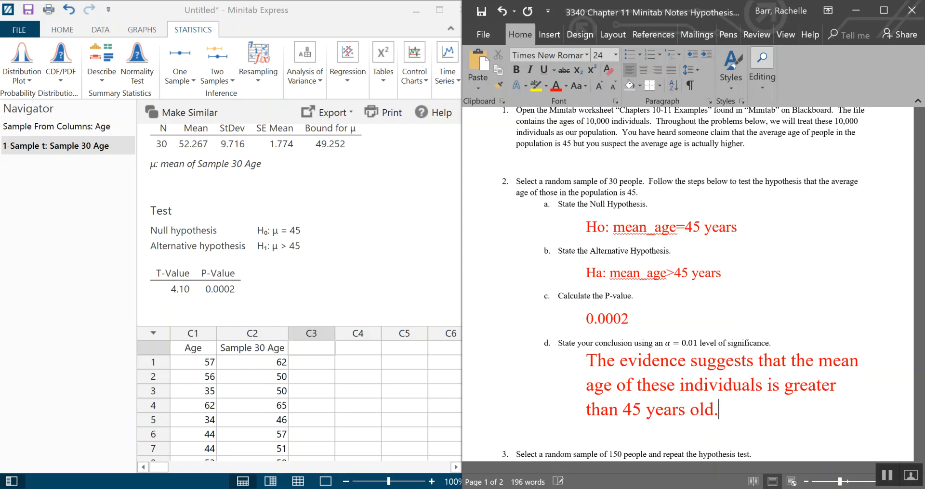
- Extend the conclusion sentence with ', with a P-value of 0.0002.'
key(BackSpace)
text(,)
text(wiht )
text(a P-b)
key(BackSpace)
text(value of )
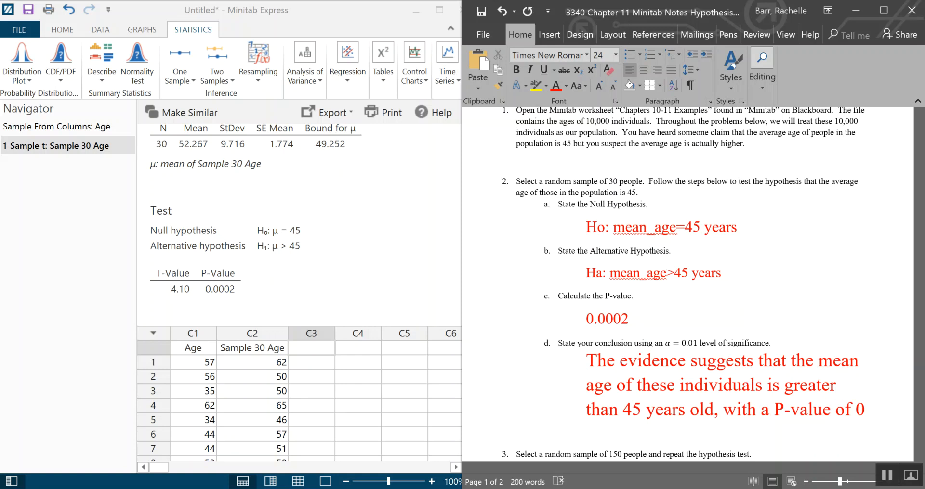
text(0.0002.)
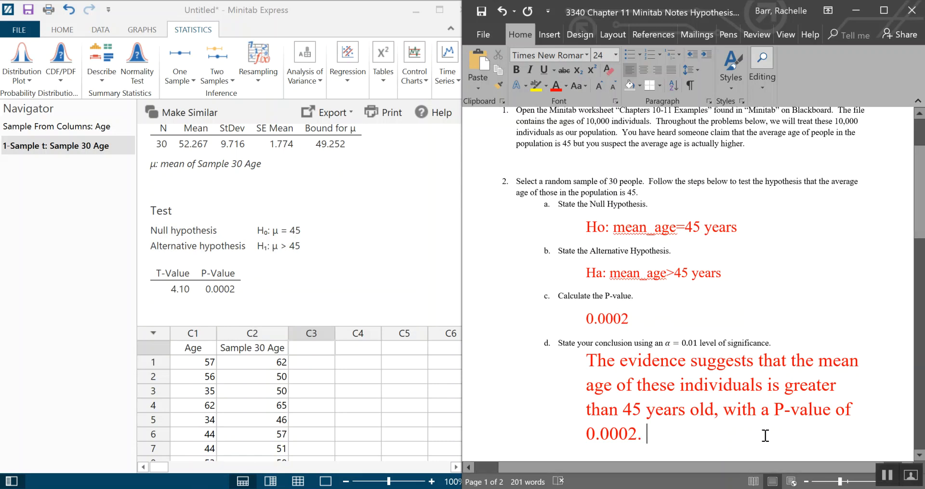
- Paste the clipboard contents on the blank line under question 3
scroll(764, 381, down, 3)
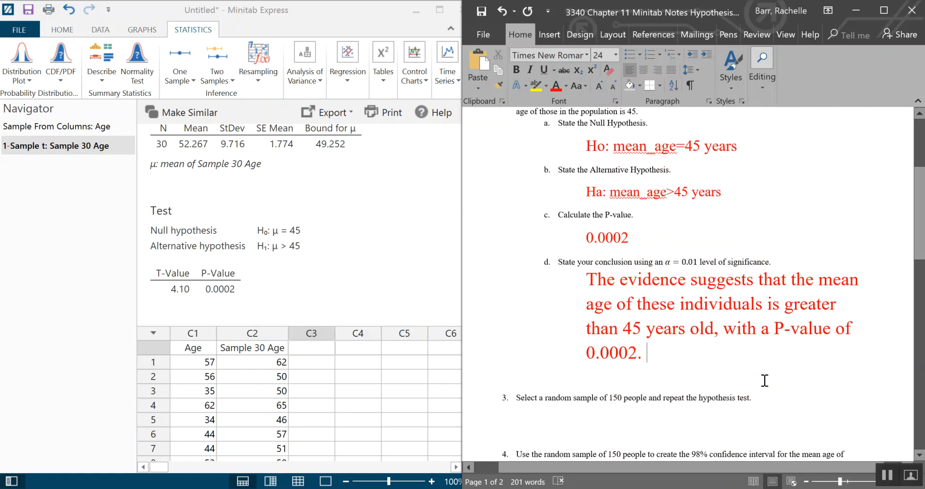
scroll(764, 381, down, 4)
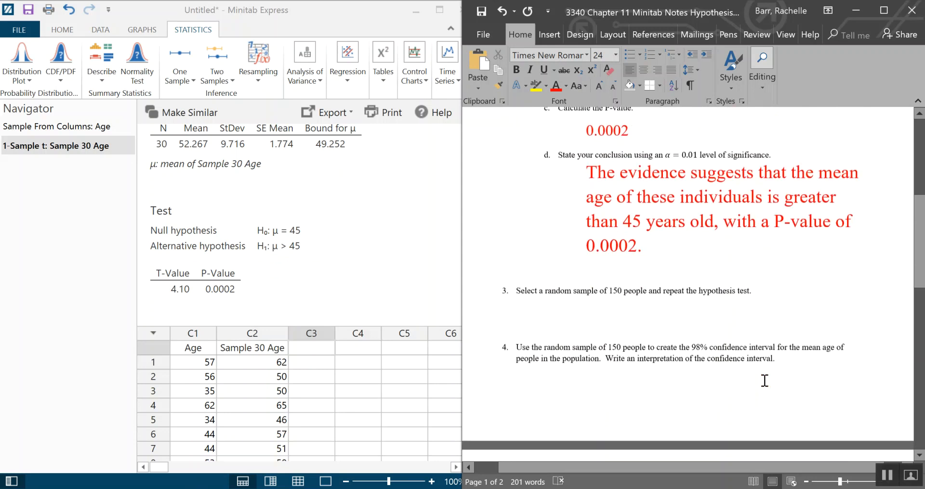
click(580, 299)
click(585, 311)
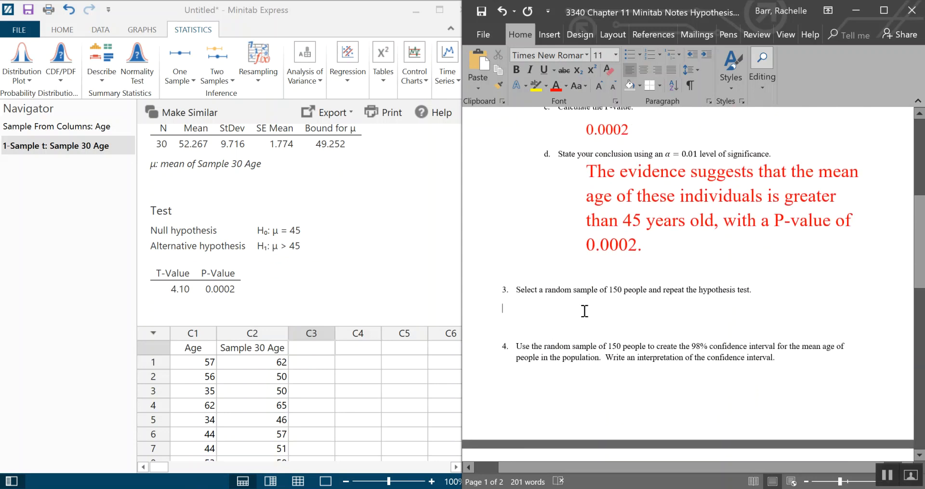
key(ctrl+v)
- Take a random sample of 150 rows from the Age column without replacement
scroll(722, 309, up, 8)
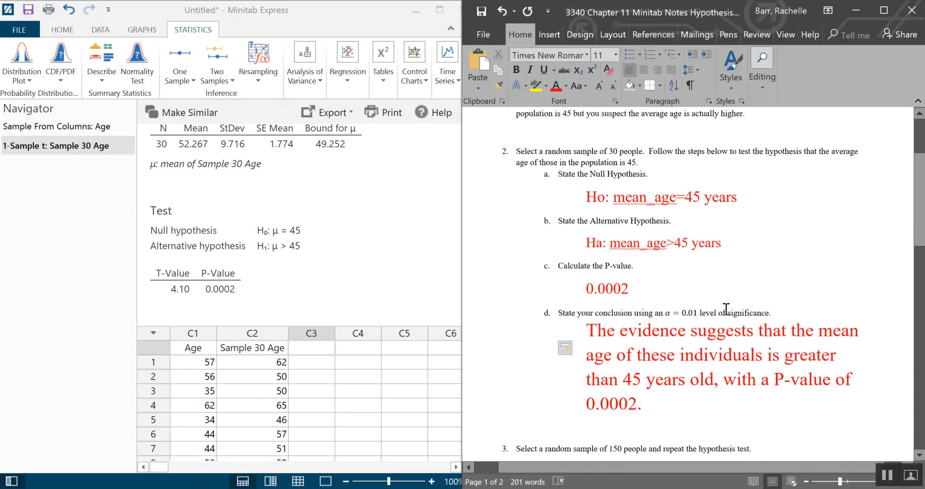
scroll(727, 301, down, 4)
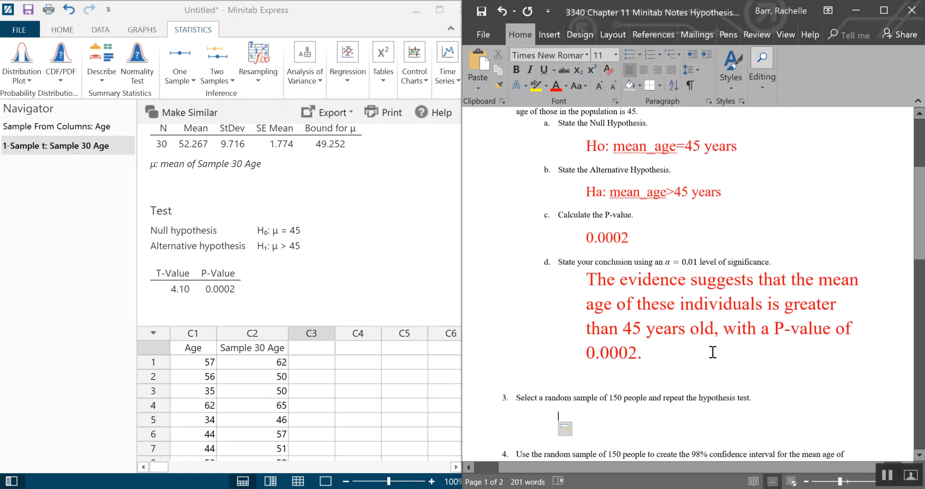
scroll(712, 352, down, 1)
scroll(713, 352, down, 1)
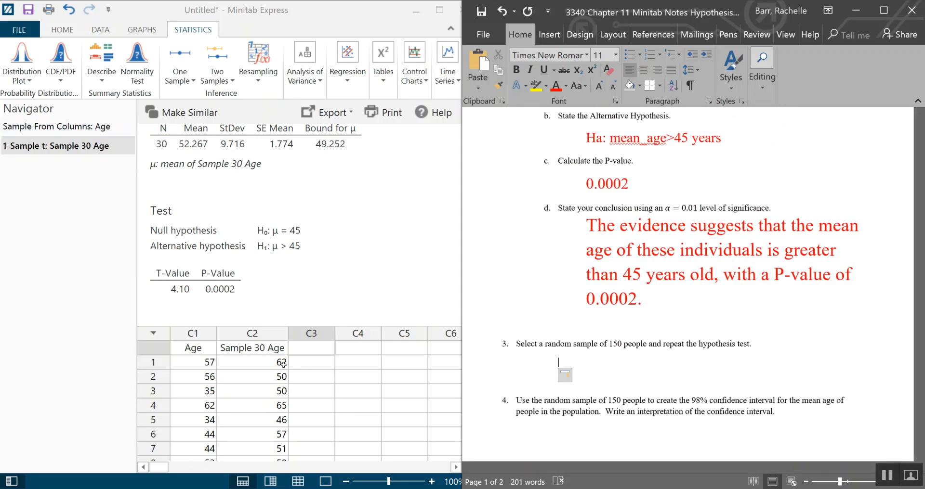
click(102, 30)
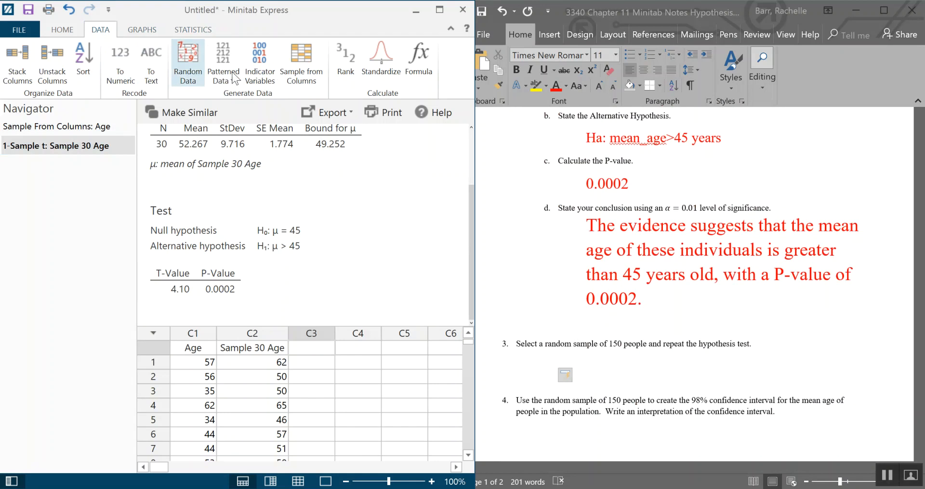
click(293, 87)
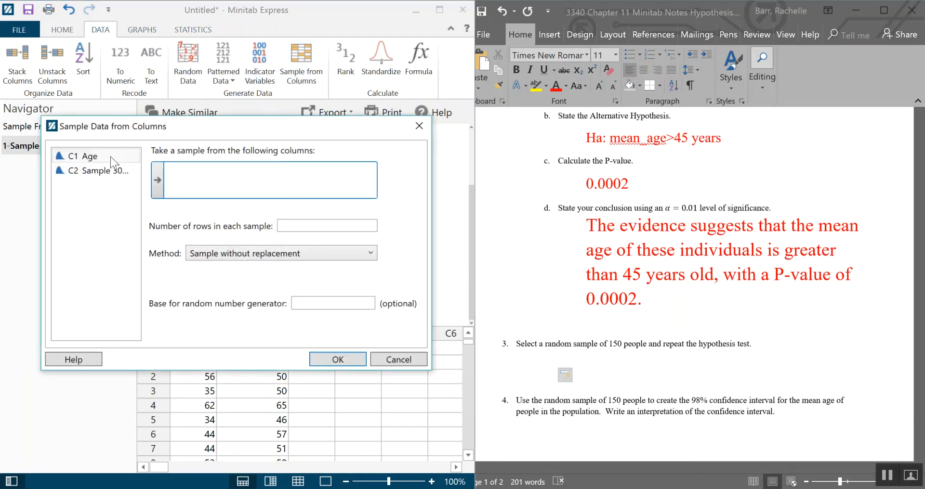
double_click(111, 157)
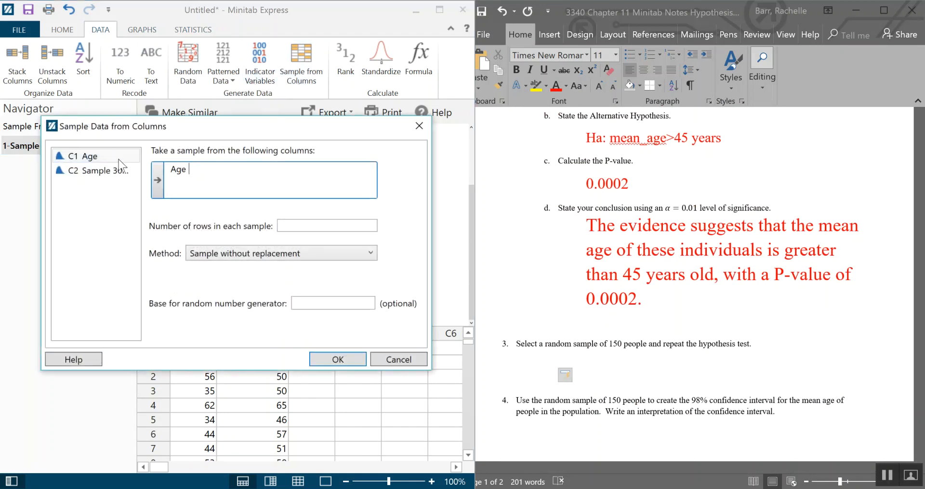
click(285, 226)
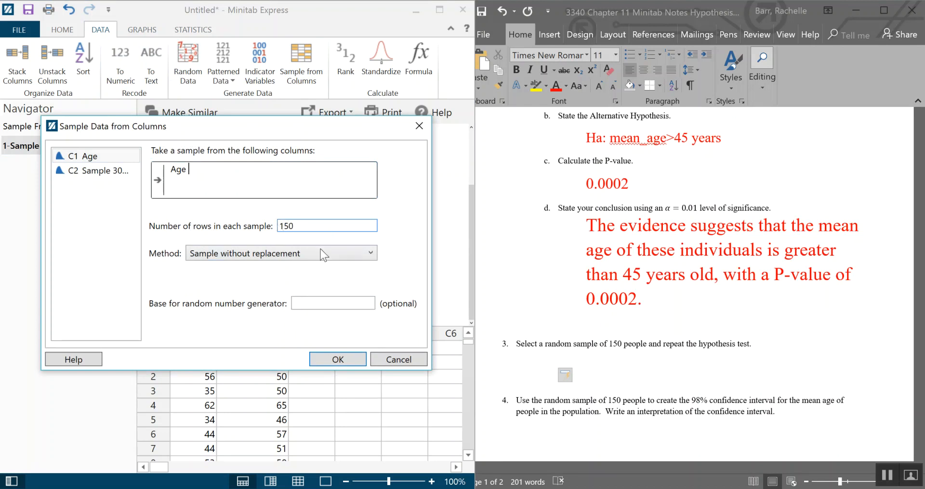
click(334, 357)
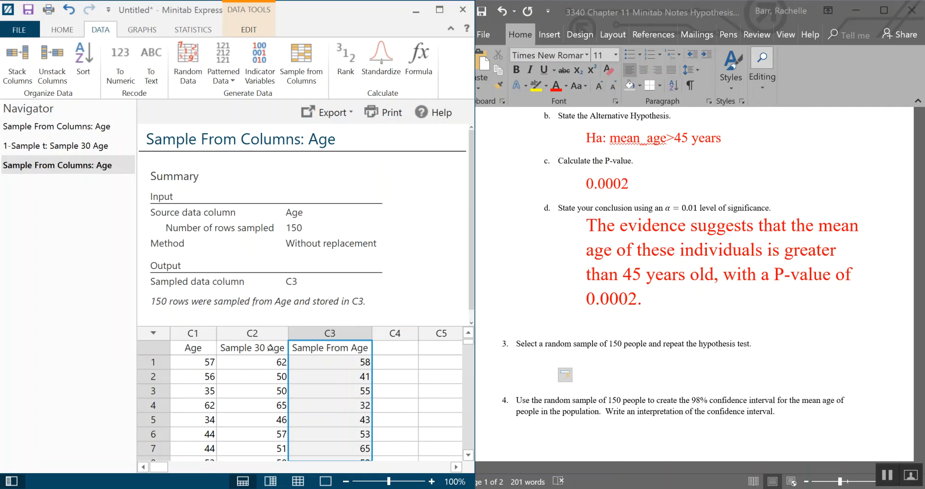
- Rename the new sampled column header as 'Sample Age 150'
click(345, 349)
click(331, 351)
click(346, 348)
key(BackSpace)
key(BackSpace)
key(BackSpace)
key(BackSpace)
key(BackSpace)
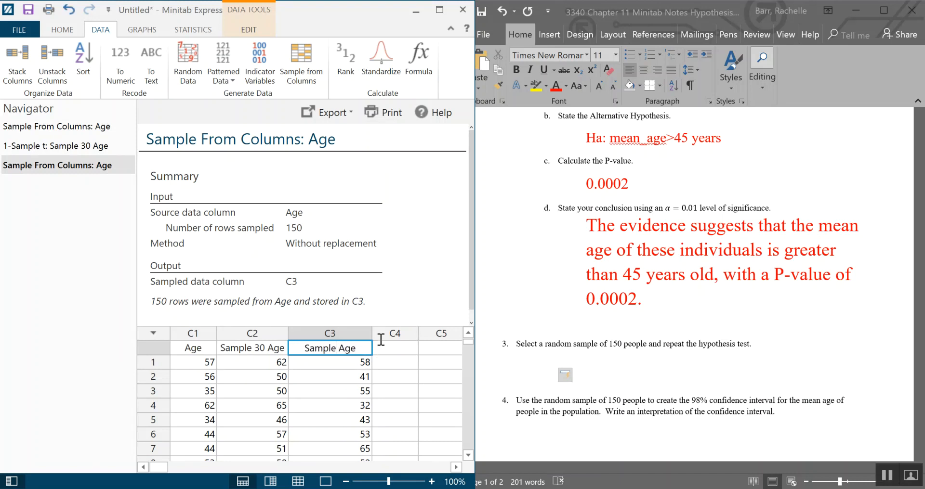
text(150)
key(Return)
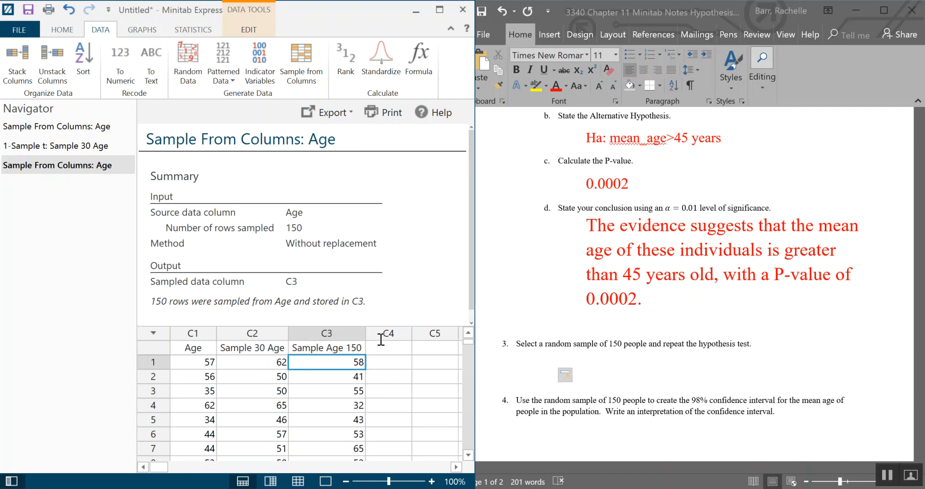
- Set up a 1-Sample t on 'Sample Age 150' with a hypothesis test of mean 45
click(602, 365)
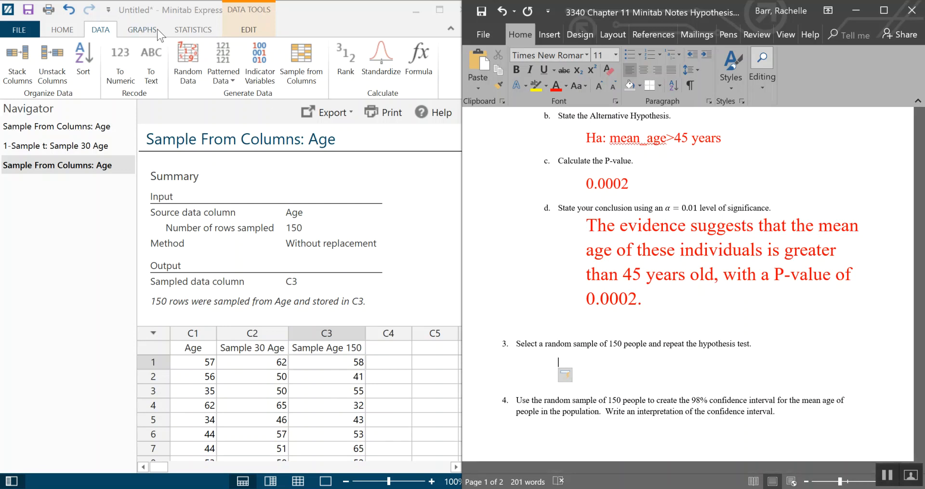
click(195, 28)
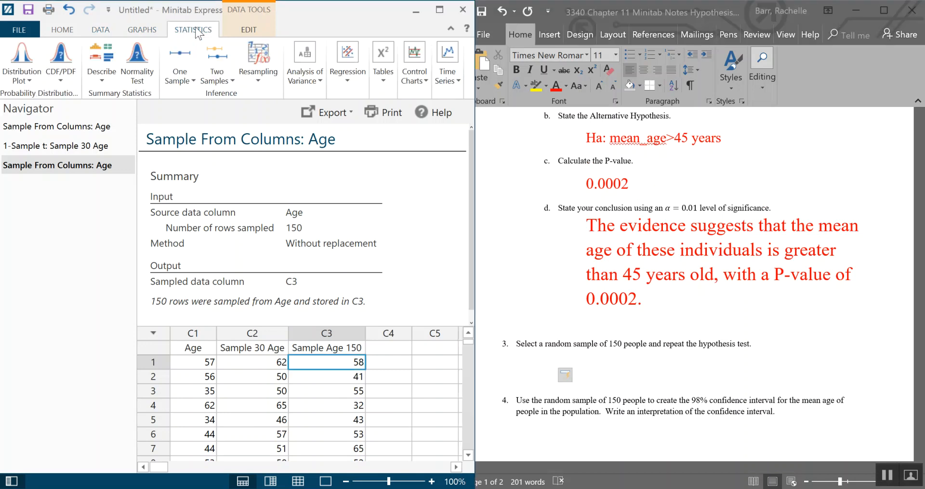
click(192, 80)
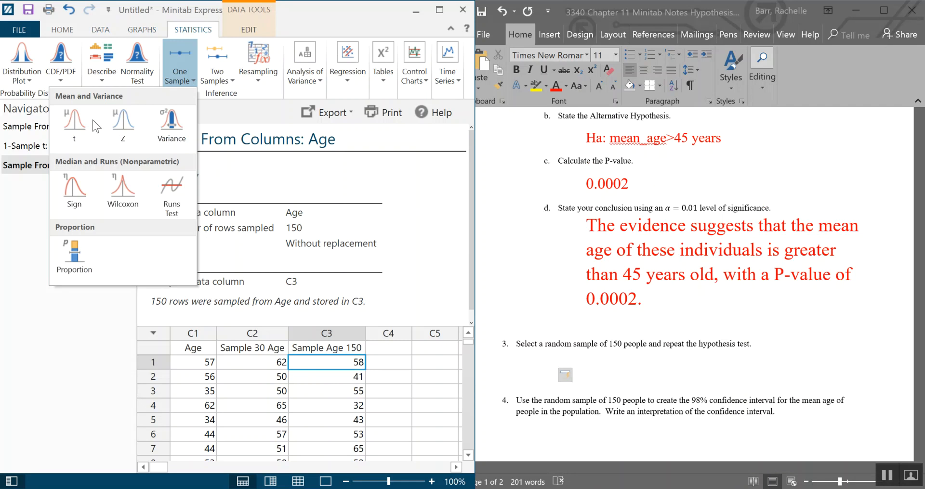
click(76, 125)
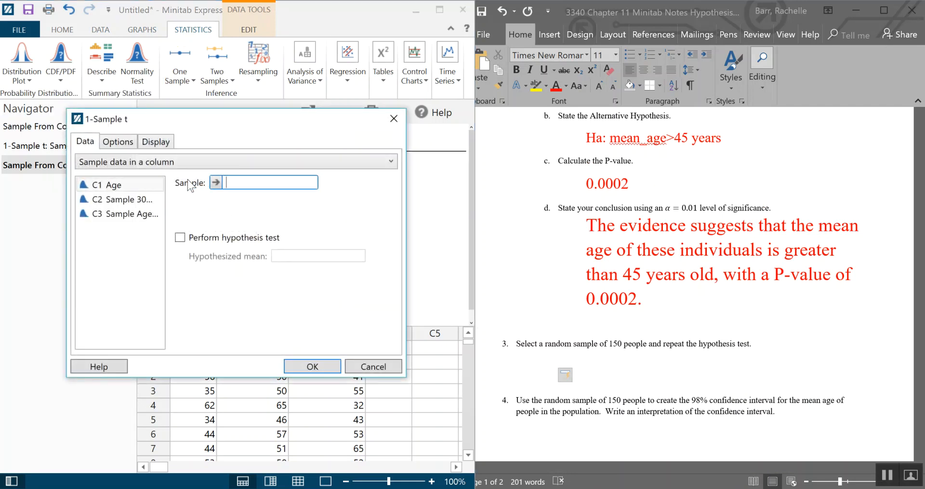
double_click(124, 214)
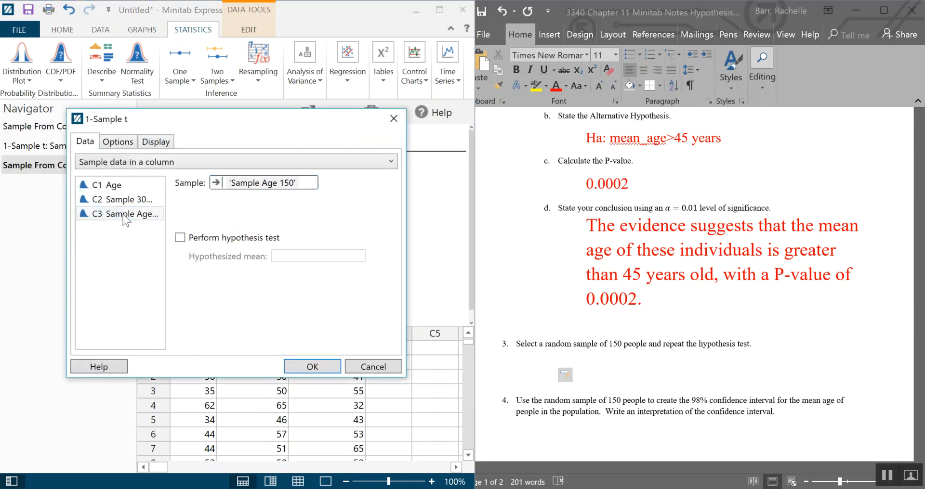
click(188, 241)
click(299, 257)
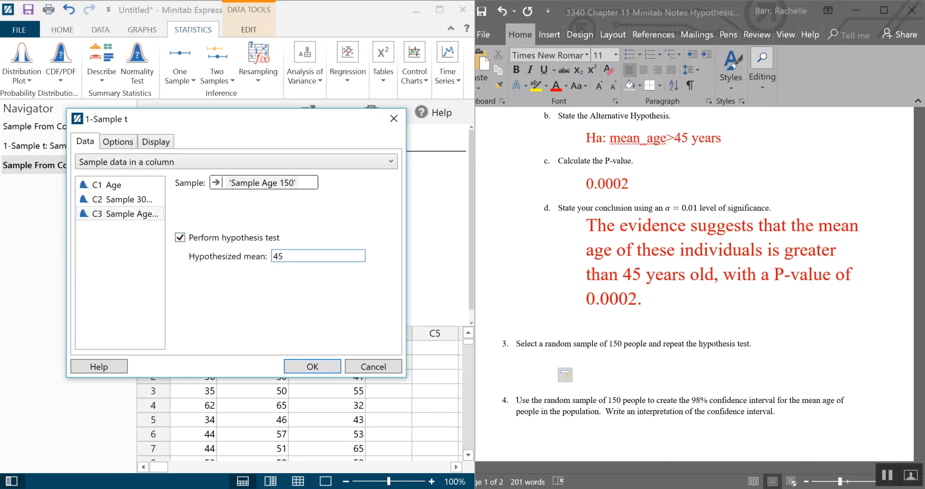
- Choose Mean > hypothesized value as the alternative with an individual value plot, and run the test
click(114, 143)
click(222, 163)
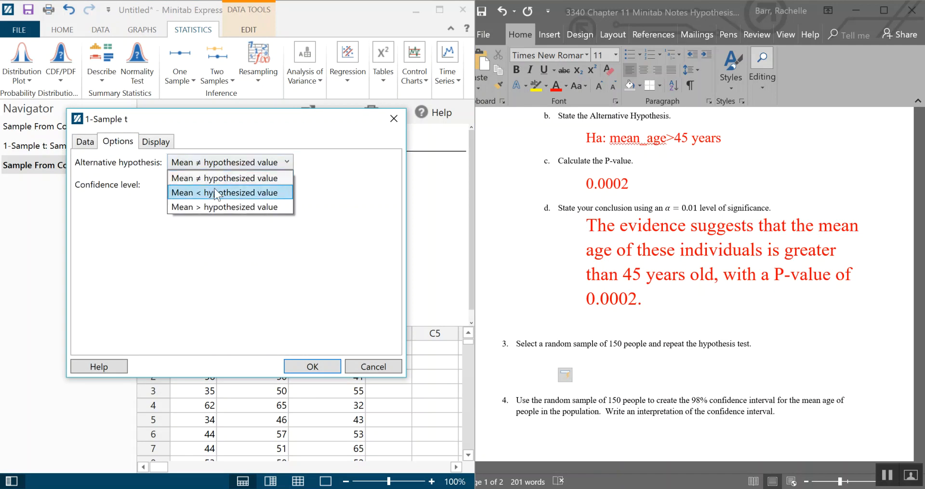
click(213, 208)
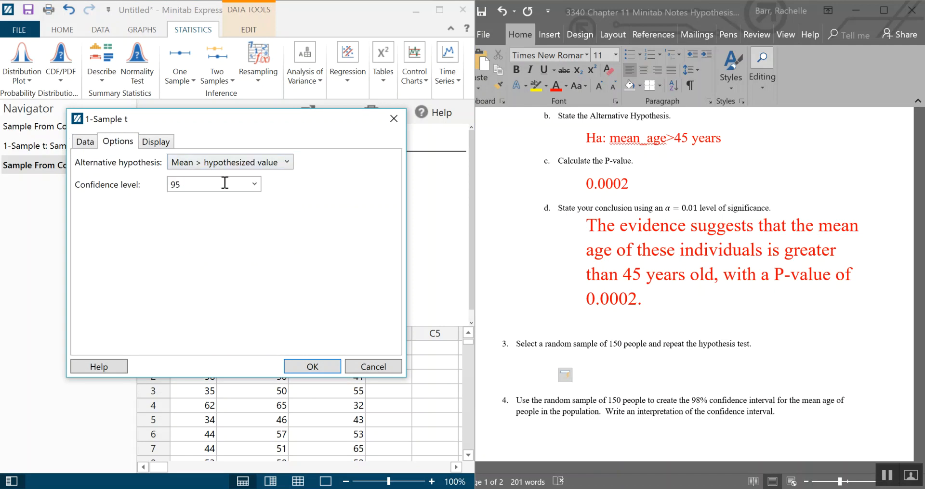
click(171, 142)
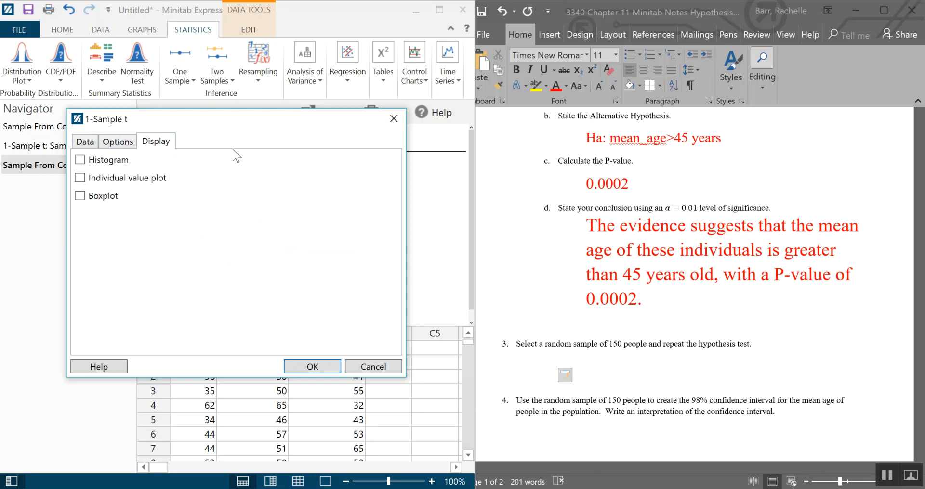
click(78, 178)
click(82, 144)
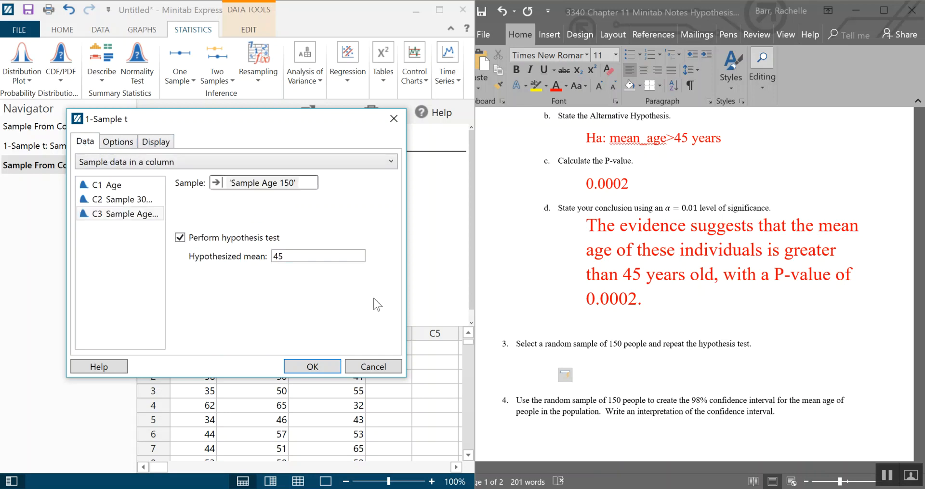
click(168, 142)
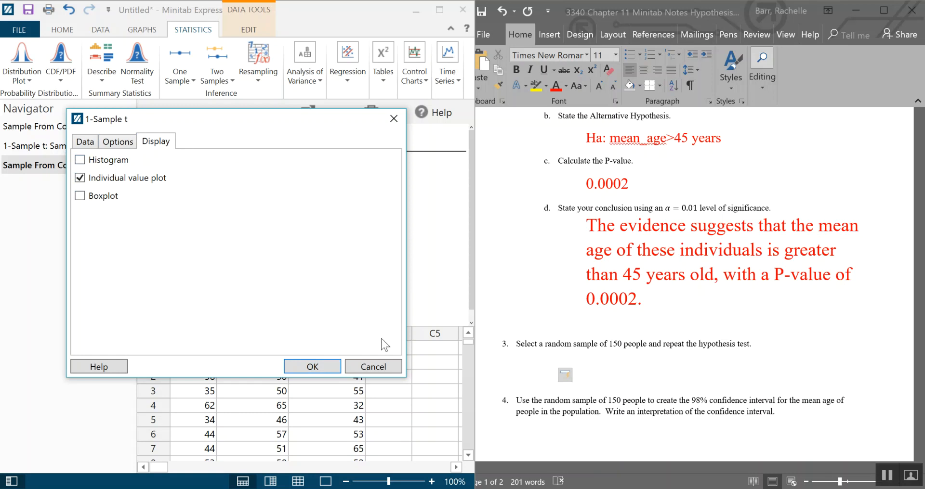
click(330, 368)
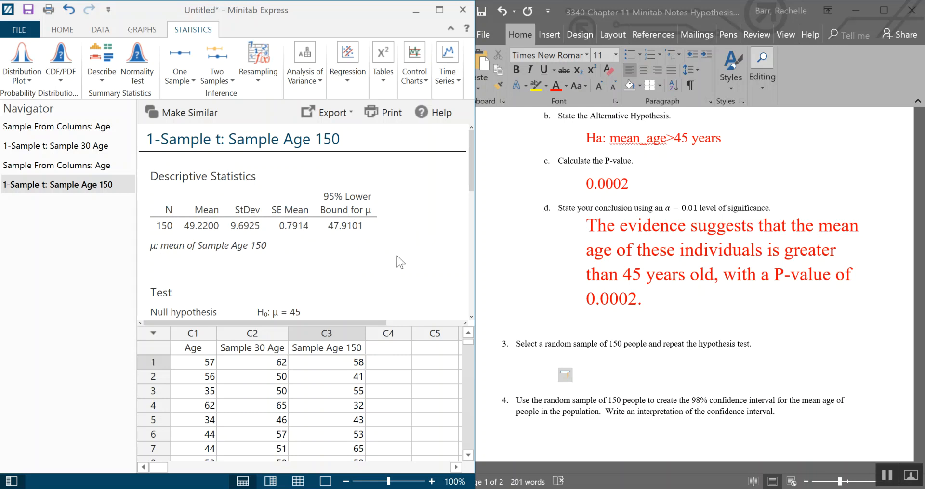
- Try to copy the Test results table of the 150-person sample
scroll(402, 260, down, 1)
scroll(402, 260, down, 1)
scroll(403, 259, down, 1)
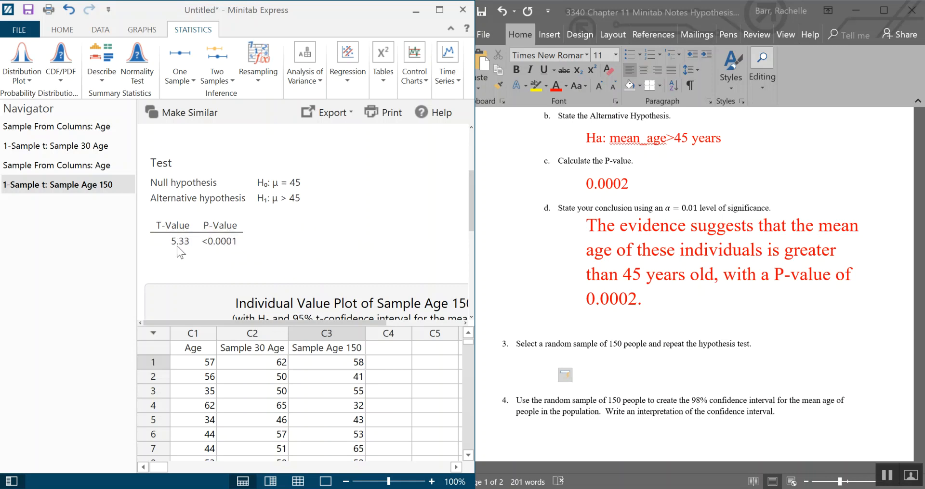
right_click(217, 242)
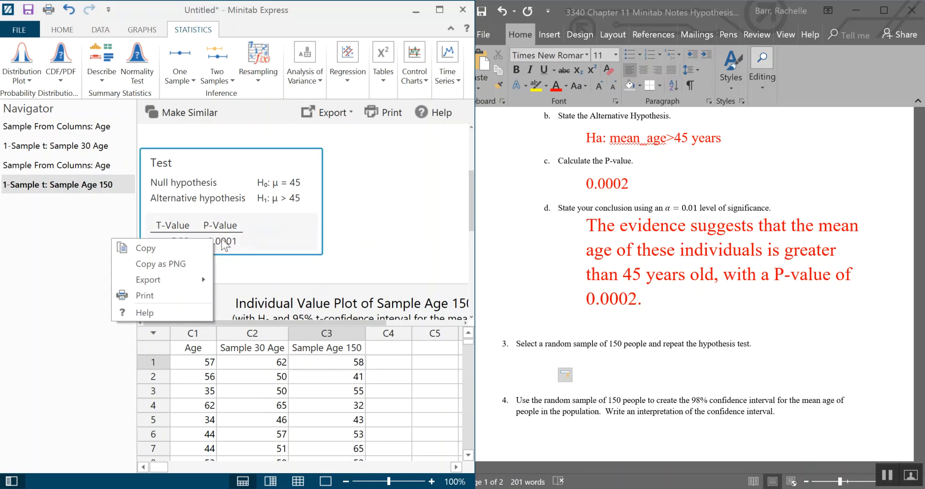
click(279, 239)
drag(472, 276, 843, 289)
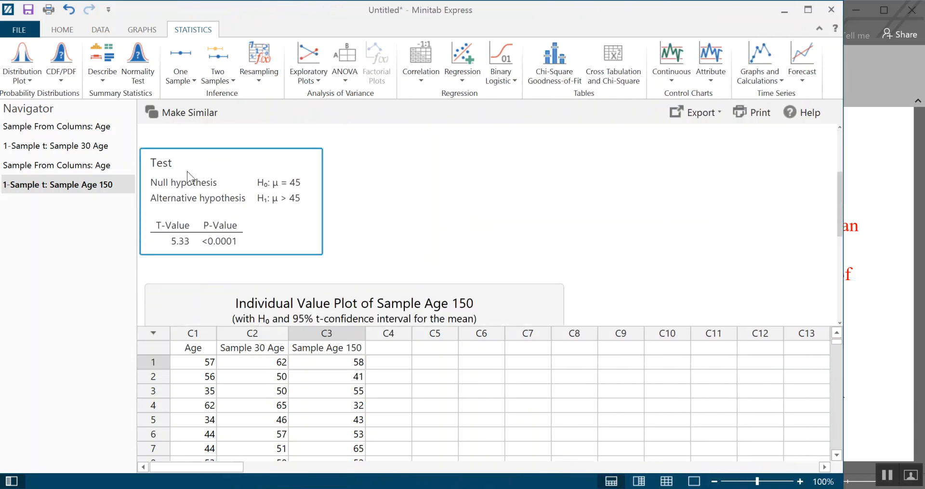
click(846, 208)
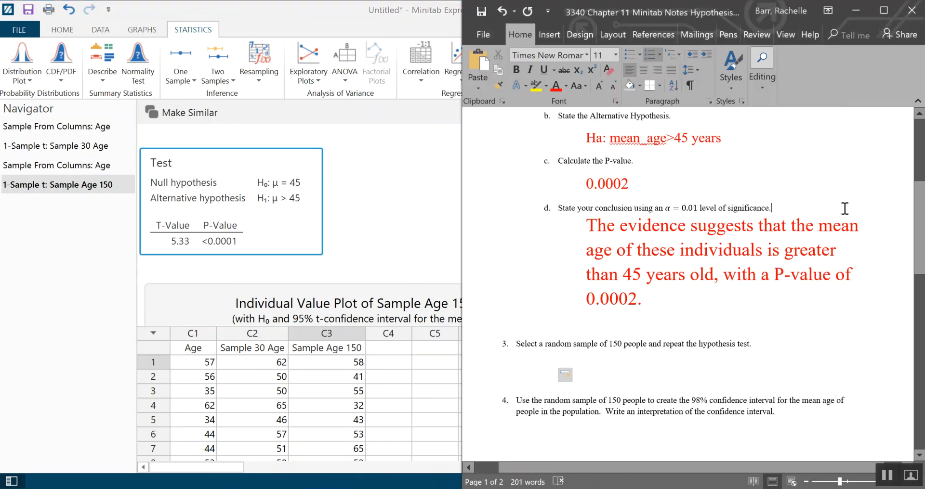
triple_click(844, 208)
key(alt+Tab)
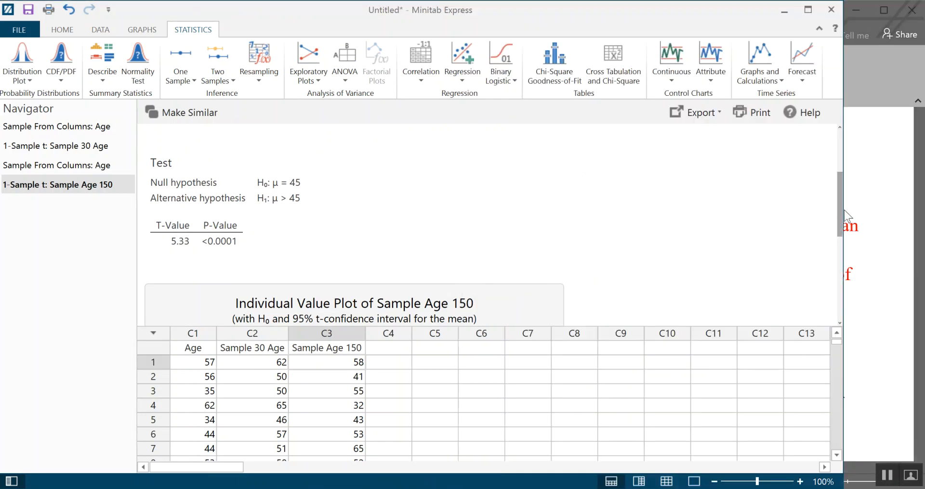
drag(844, 210, 495, 264)
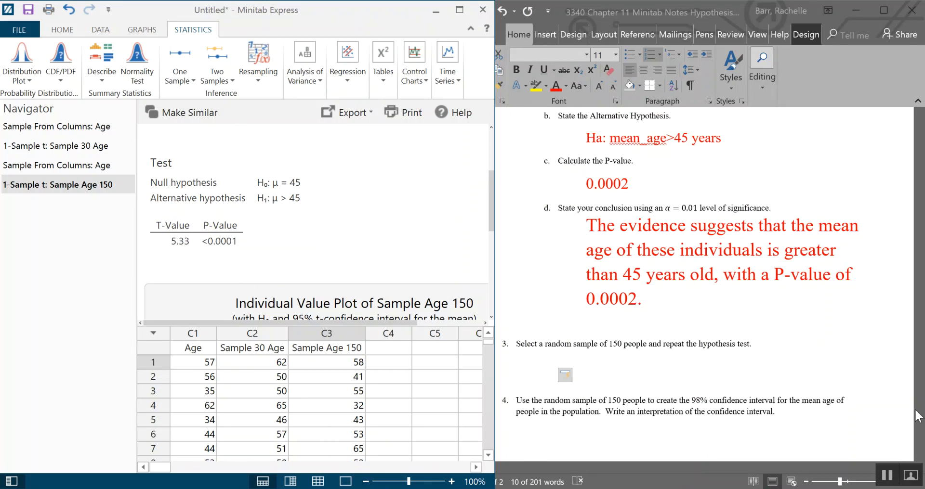
click(888, 476)
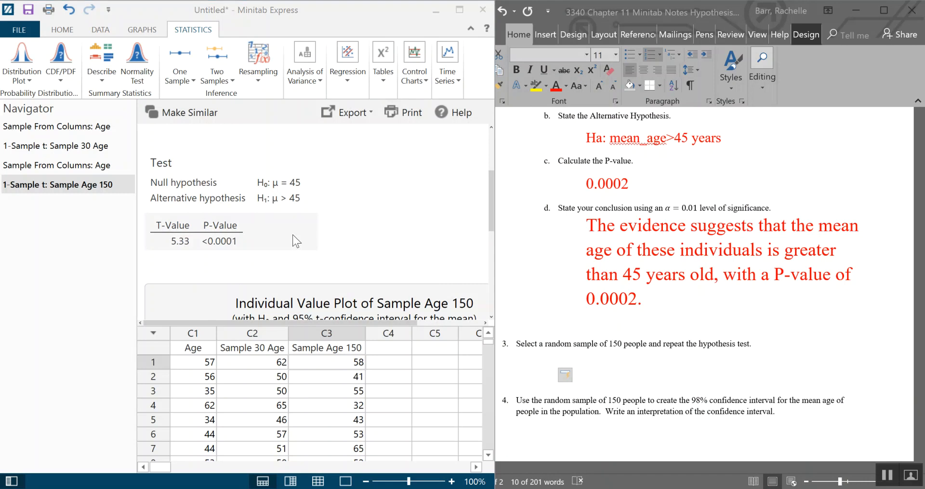
- Examine the individual value plot for Sample Age 150, switching to output-only view and back
scroll(270, 226, down, 1)
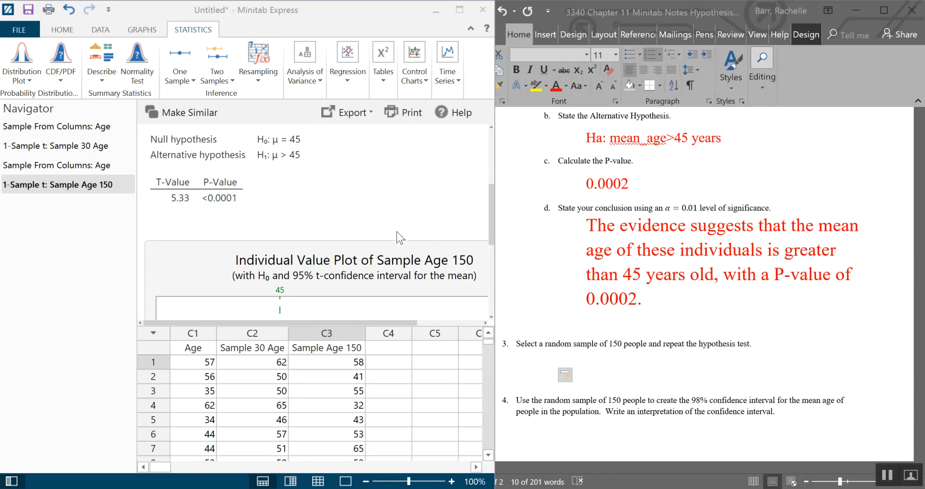
scroll(421, 195, down, 2)
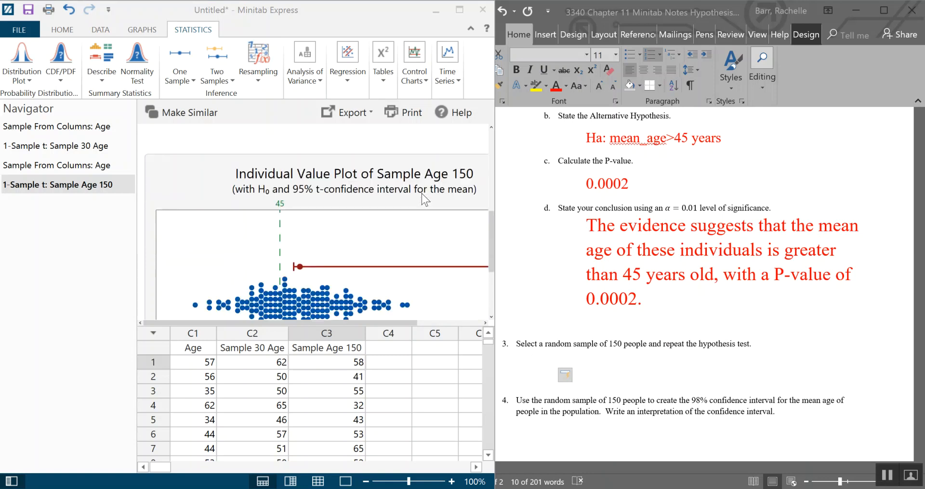
scroll(422, 198, down, 1)
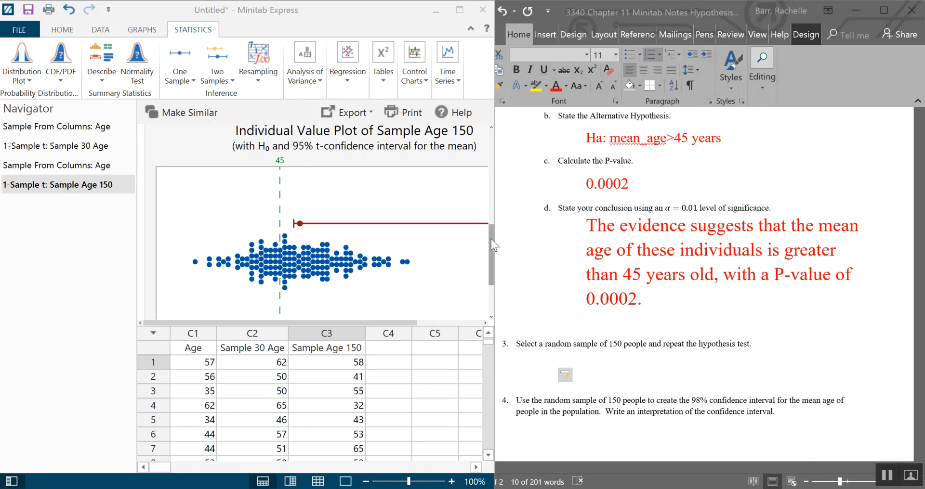
drag(492, 236, 875, 245)
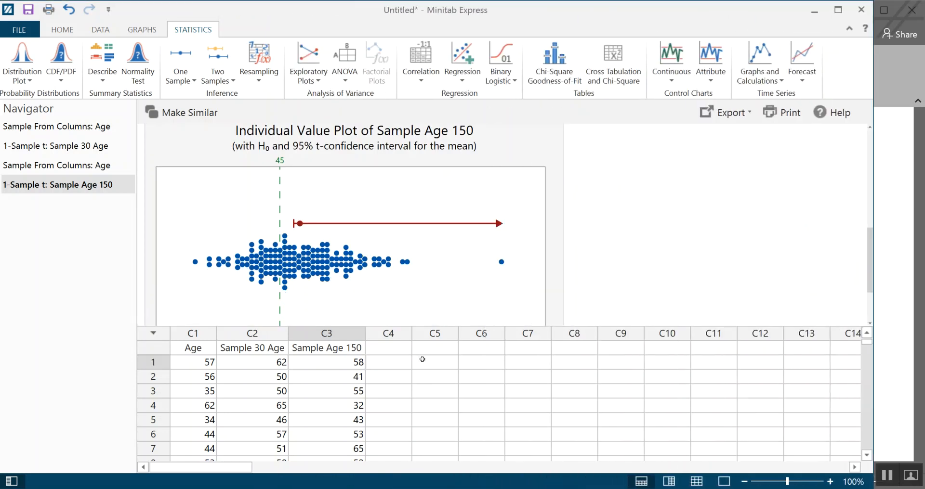
click(62, 29)
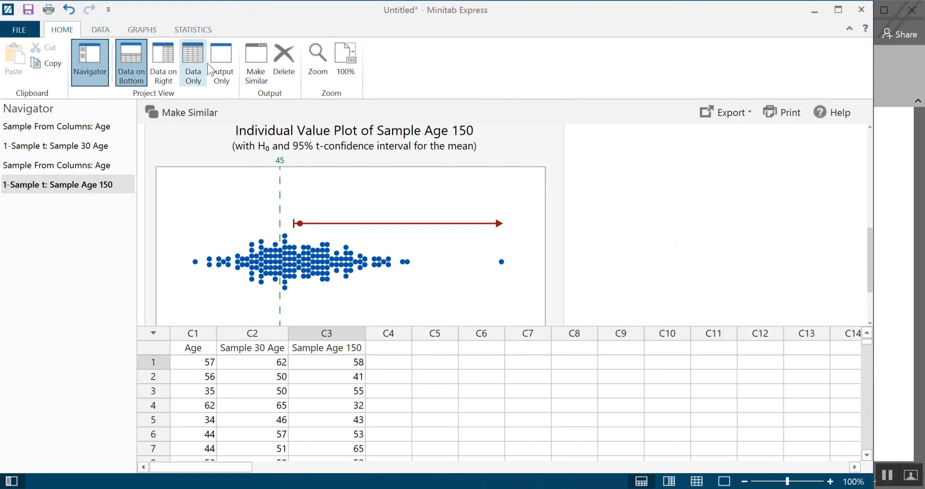
click(213, 82)
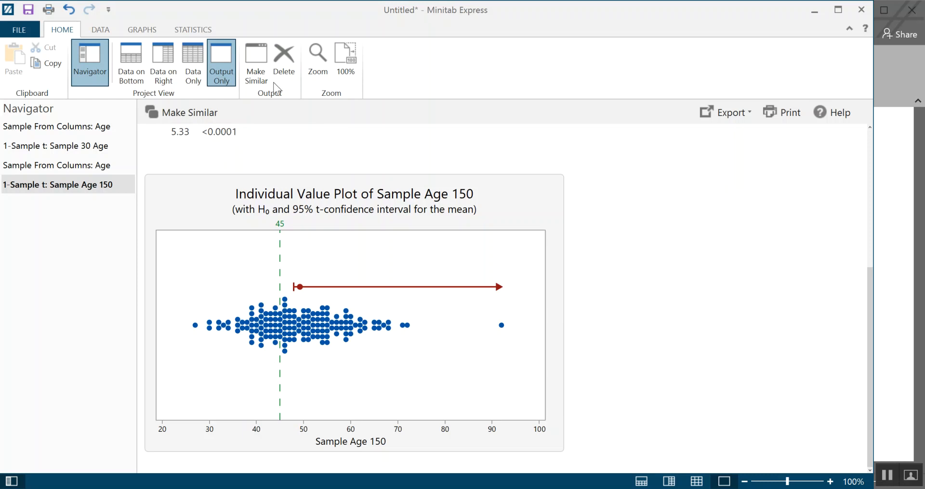
click(131, 62)
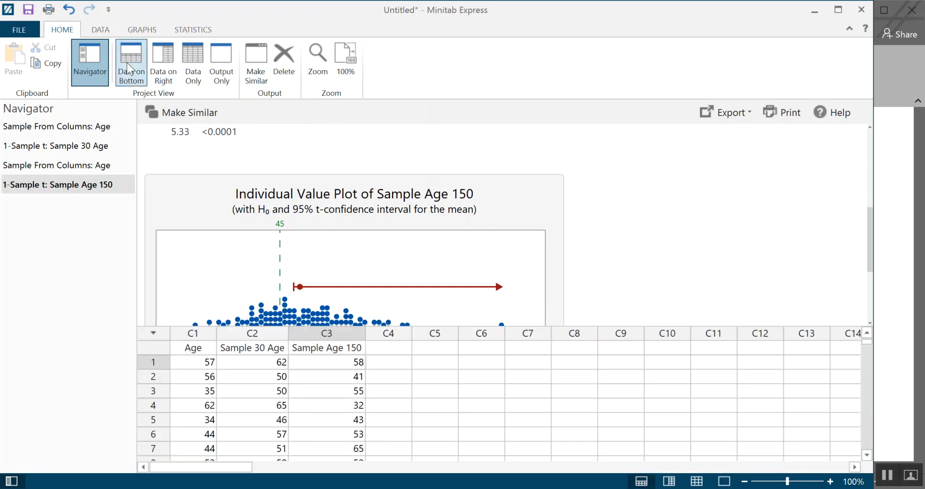
- Place the Minitab window beside the Word document with the Sample Age 150 test results in view
scroll(689, 269, up, 2)
scroll(689, 268, down, 4)
scroll(689, 269, up, 5)
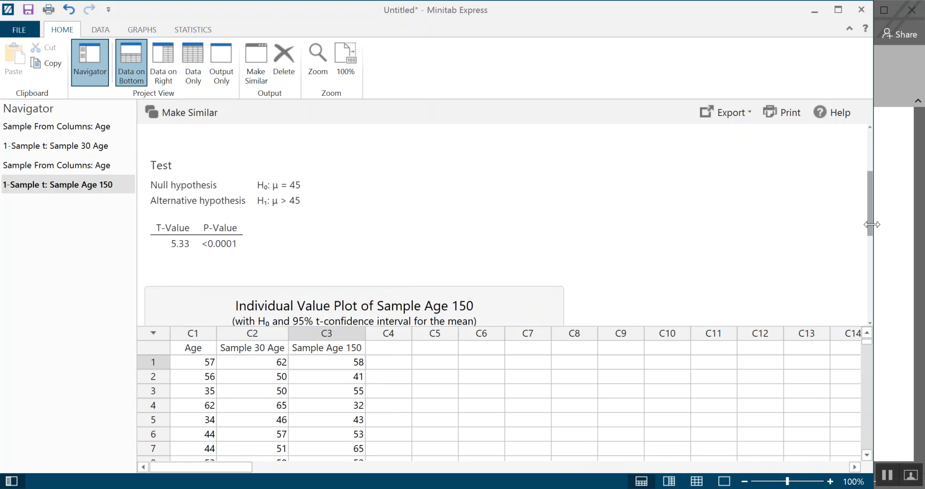
drag(871, 225, 493, 287)
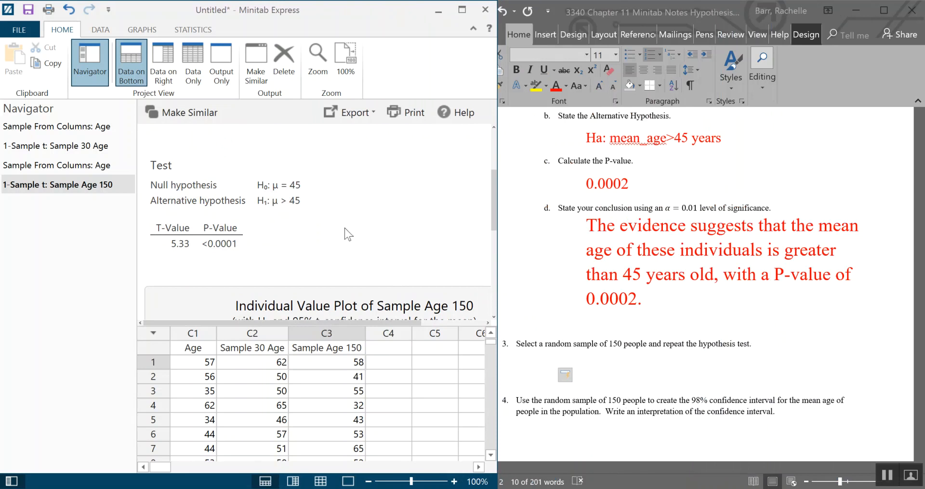
- Create a t distribution plot with 149 degrees of freedom, shading the right tail beyond an x value of 5.33
click(144, 30)
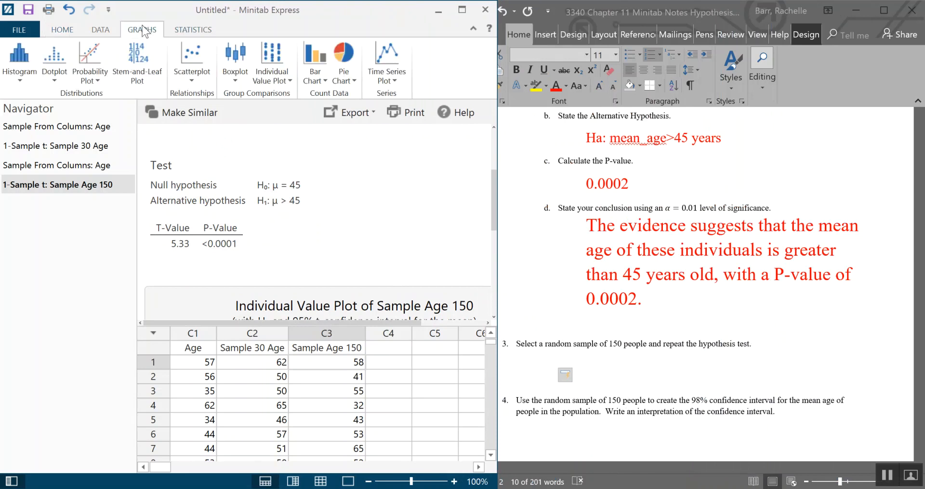
click(198, 33)
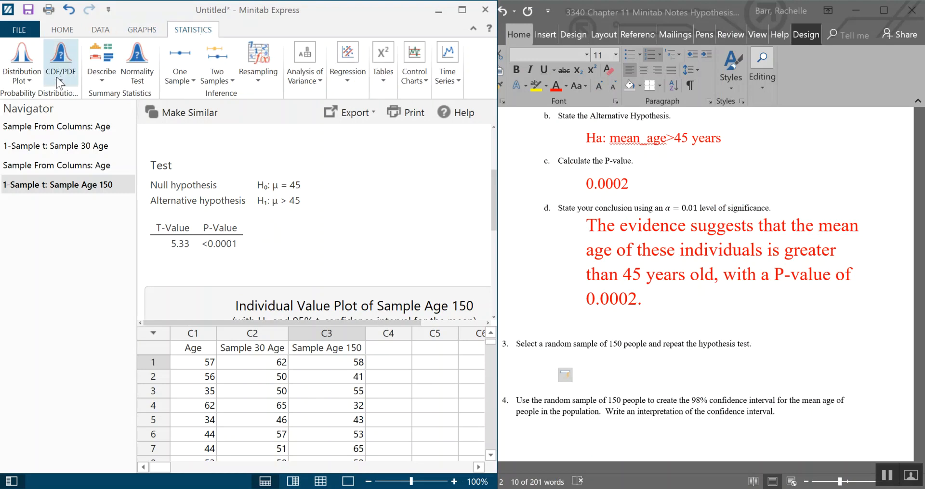
click(30, 80)
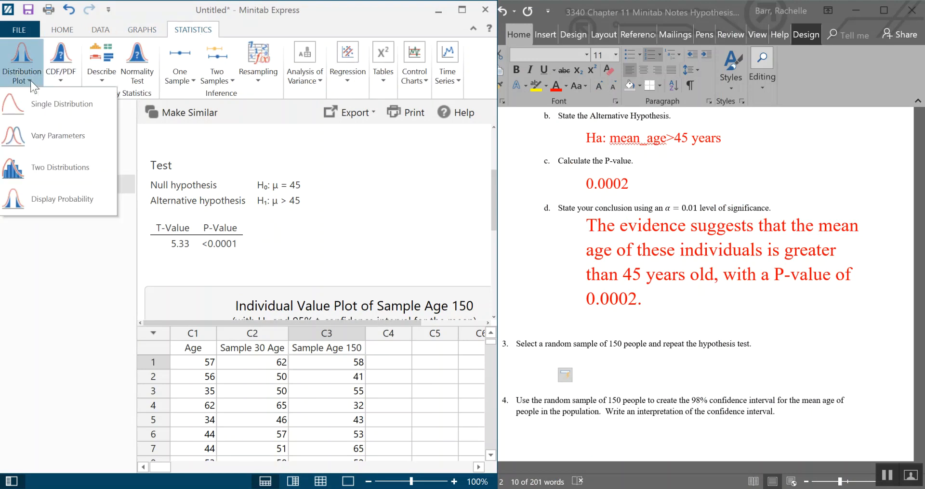
click(60, 199)
drag(274, 76, 677, 73)
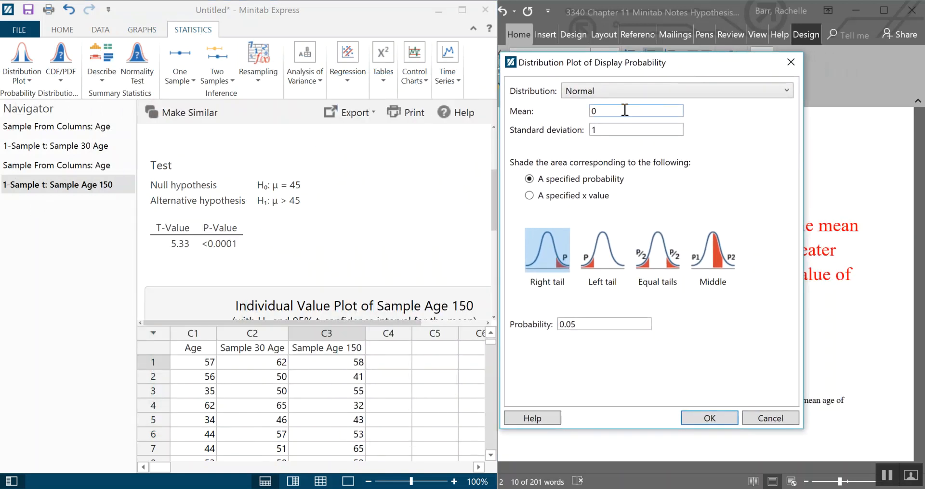
click(621, 93)
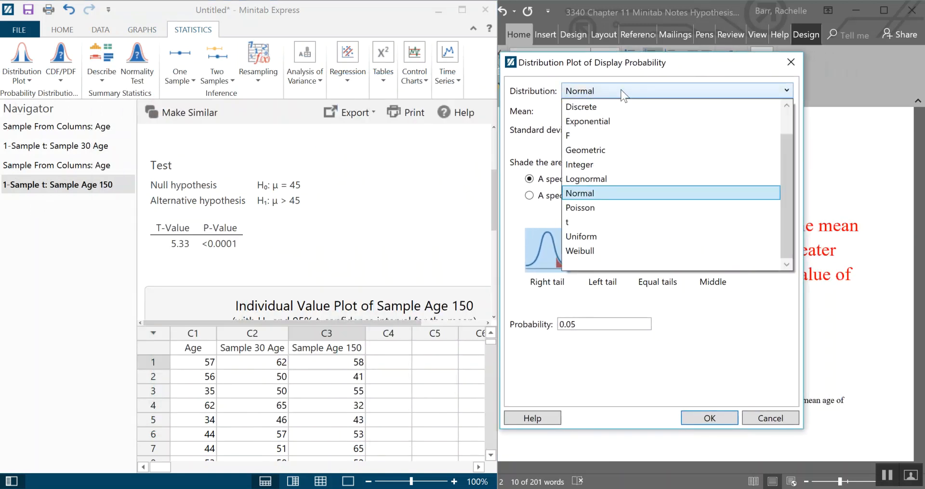
click(605, 222)
click(673, 113)
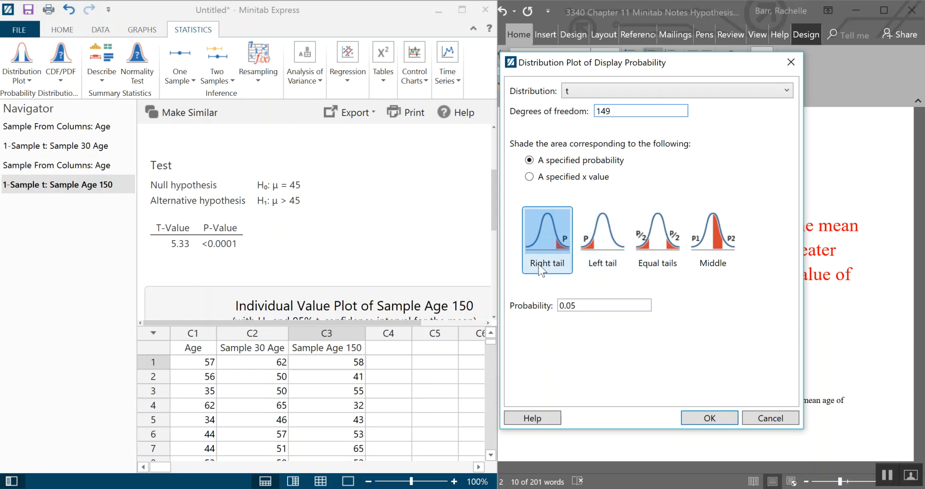
click(529, 178)
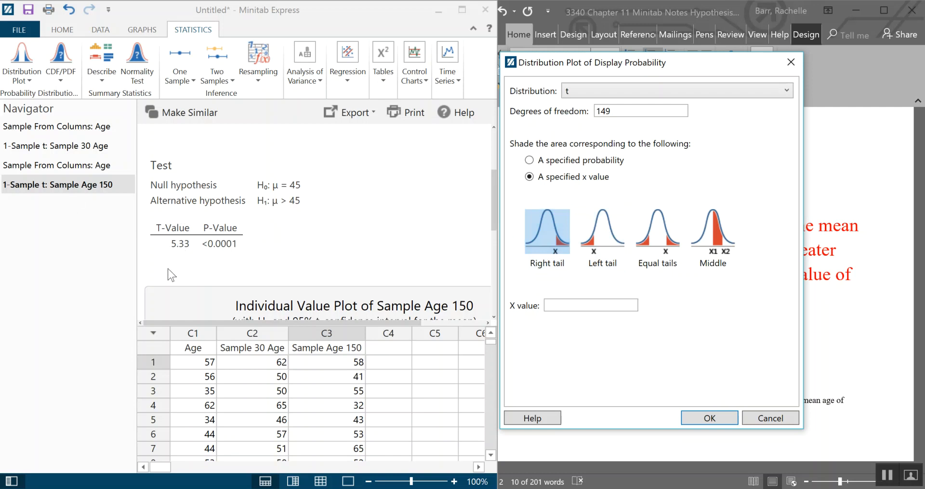
click(577, 303)
click(725, 419)
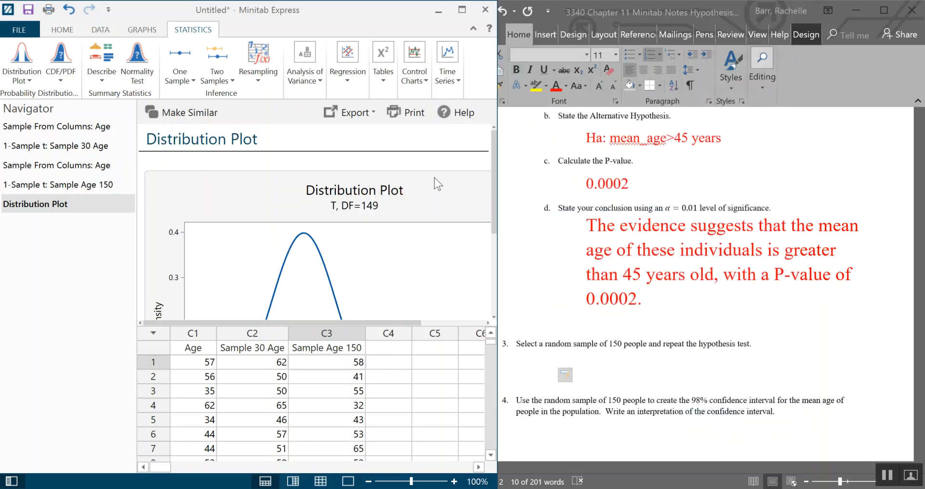
- Switch to output-only view and widen the Minitab window to examine the distribution plot
click(63, 29)
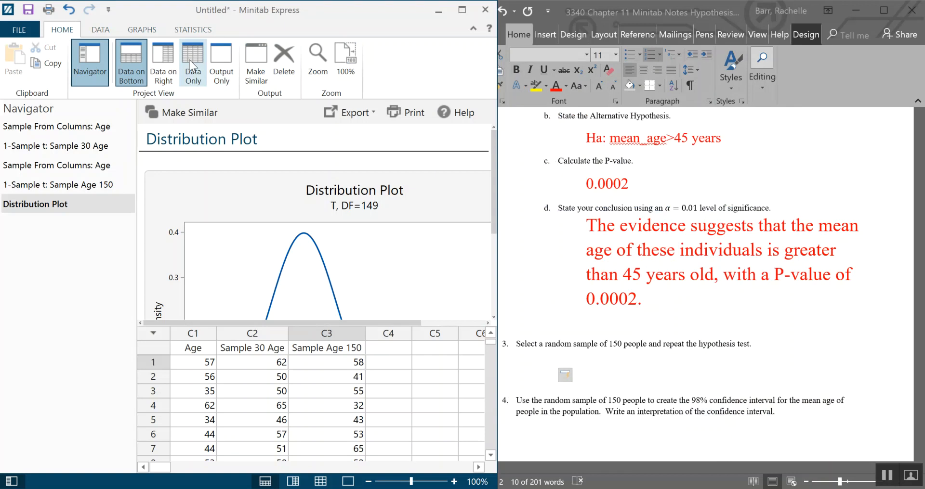
click(221, 65)
drag(497, 233, 770, 263)
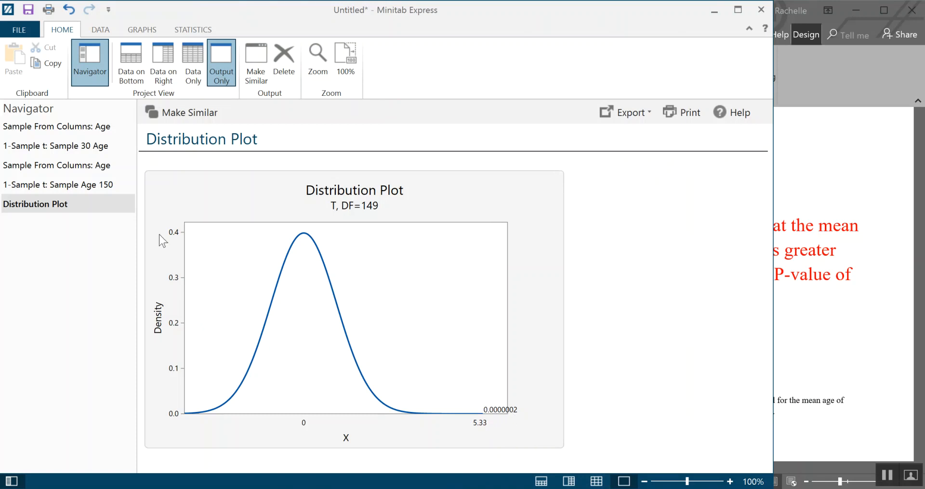
- Show the Sample Age 150 test output and narrow the Minitab window back beside the Word document
click(76, 186)
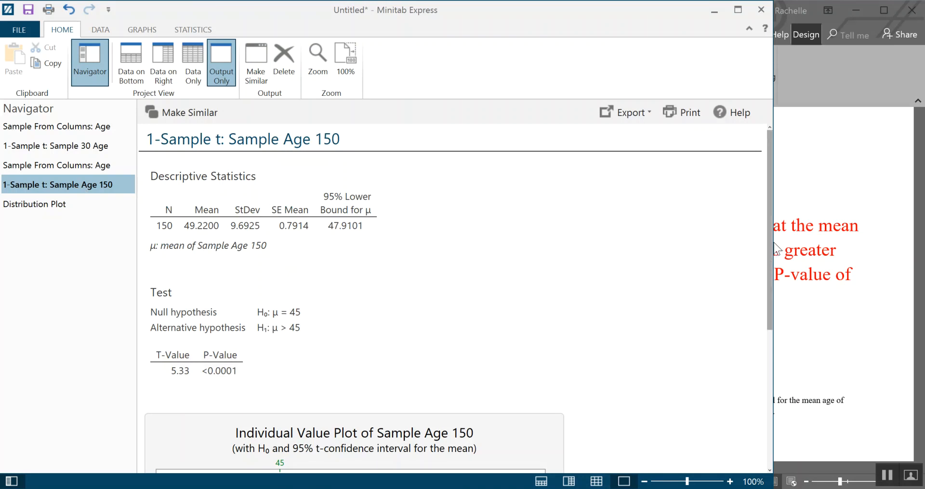
drag(776, 248, 471, 276)
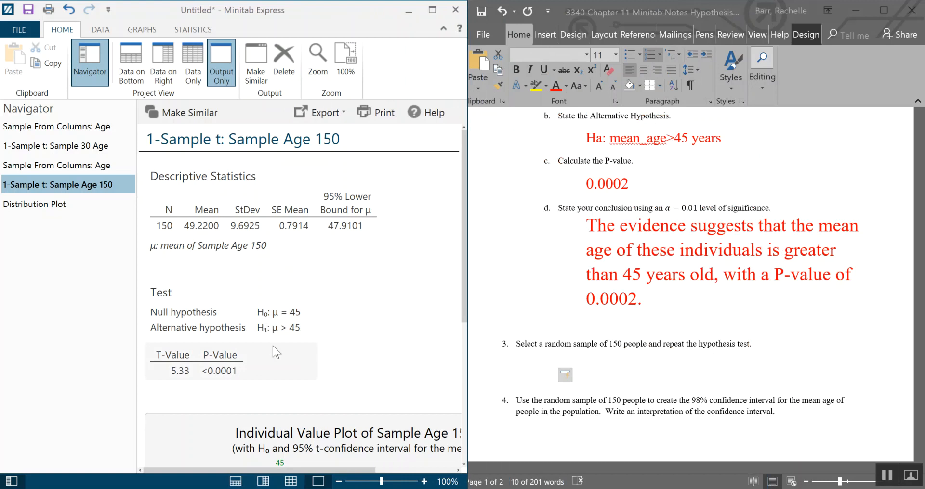
click(557, 356)
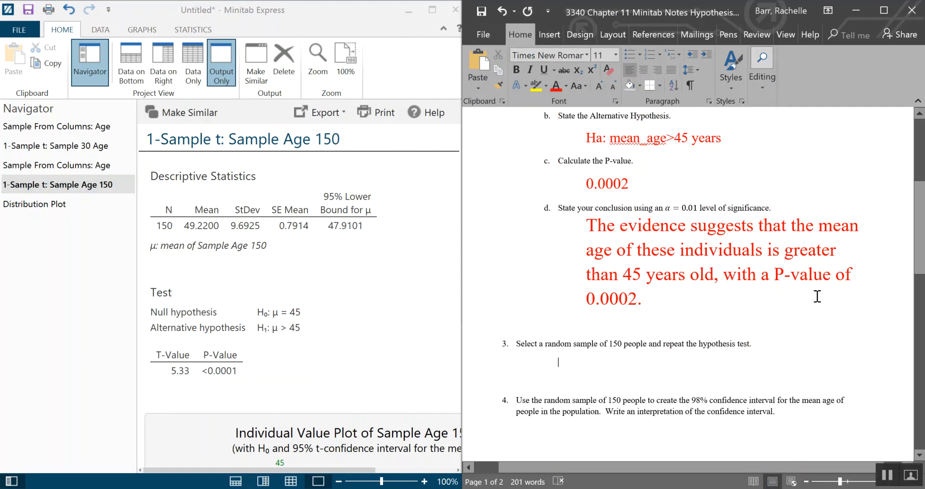
- Under question 3, enlarge the font and write 'The evidence suggests that the mean age of these individuals is greater than 45 years old.'
click(601, 82)
click(601, 82)
click(601, 82)
click(601, 81)
click(602, 82)
click(601, 82)
click(601, 82)
text(The )
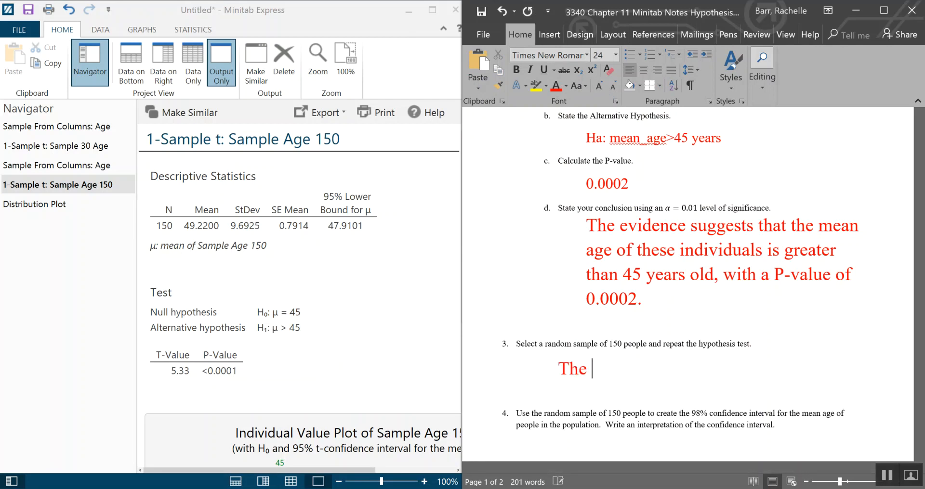
text(evidenc)
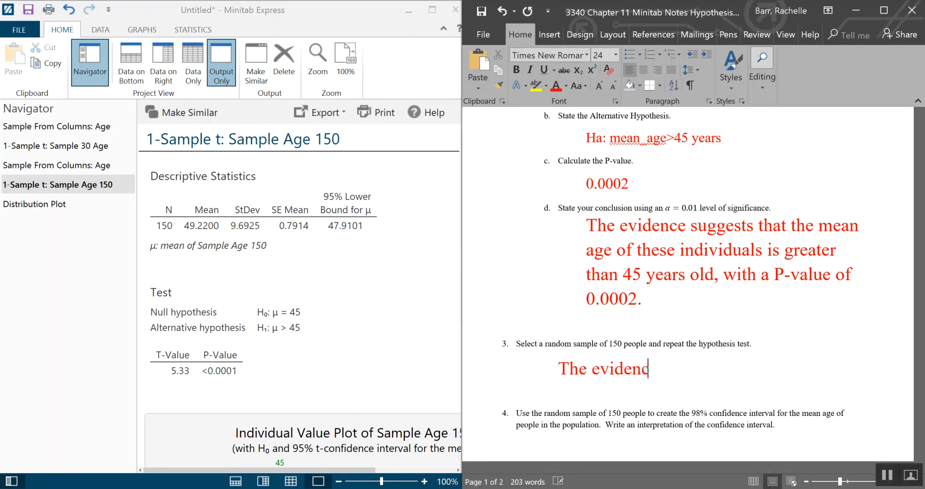
text(e suggests that ht)
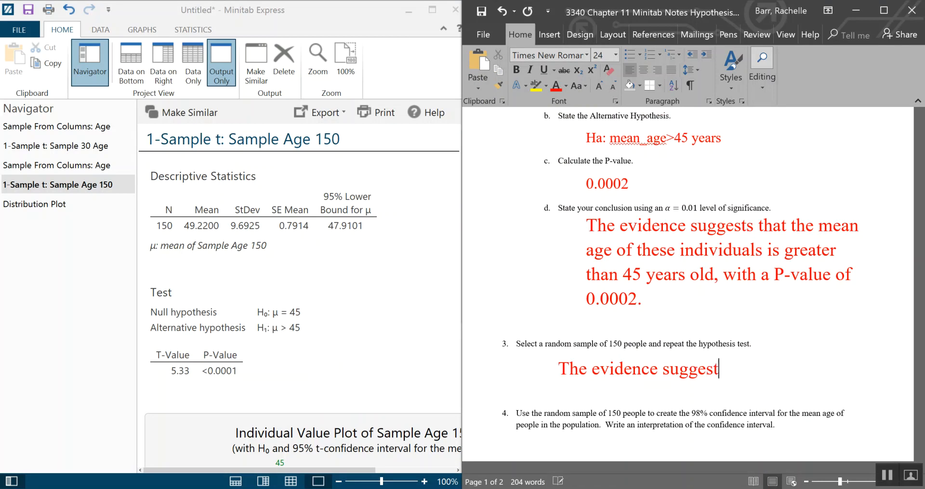
text(m)
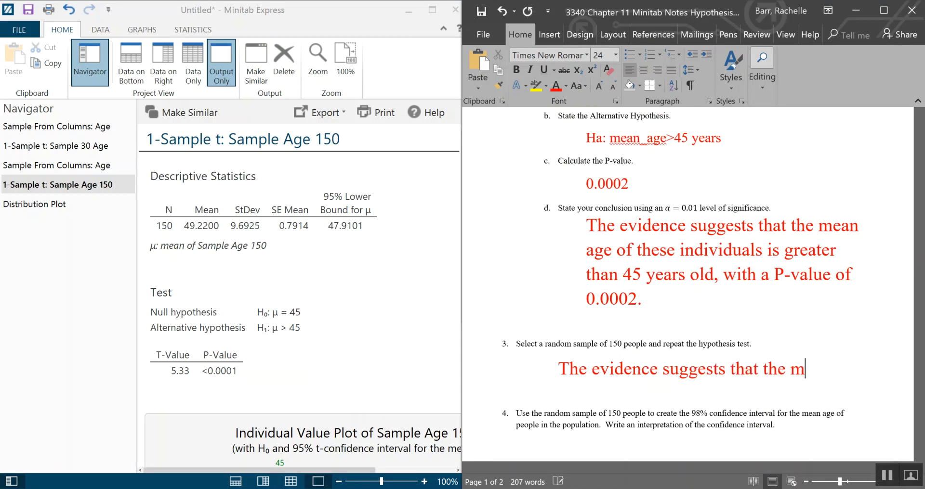
text(ean age )
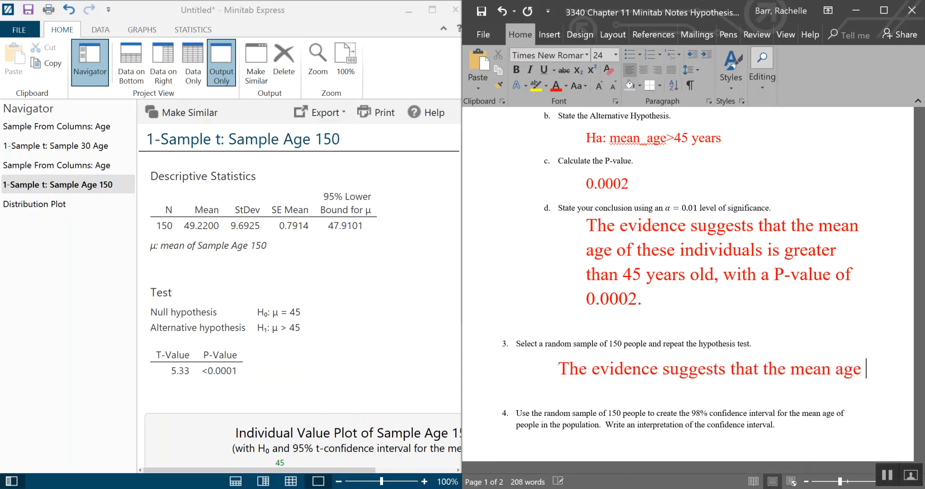
text(of these )
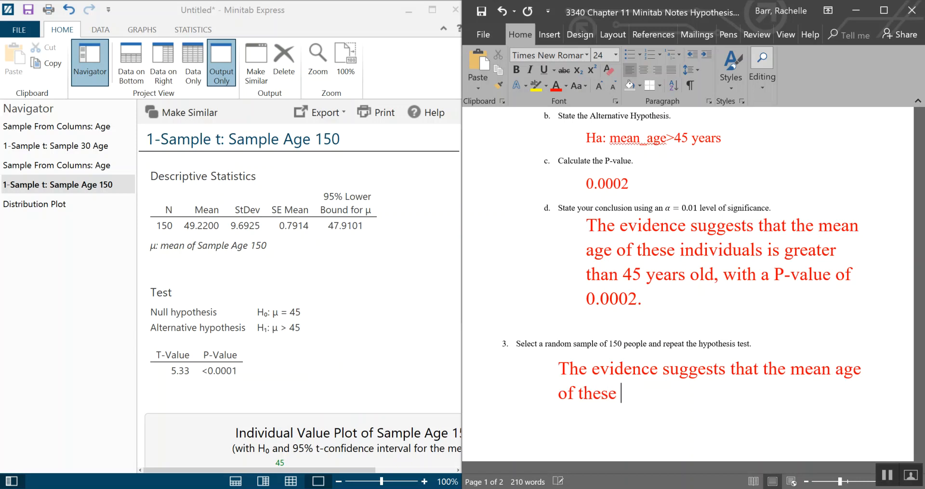
text(individuals)
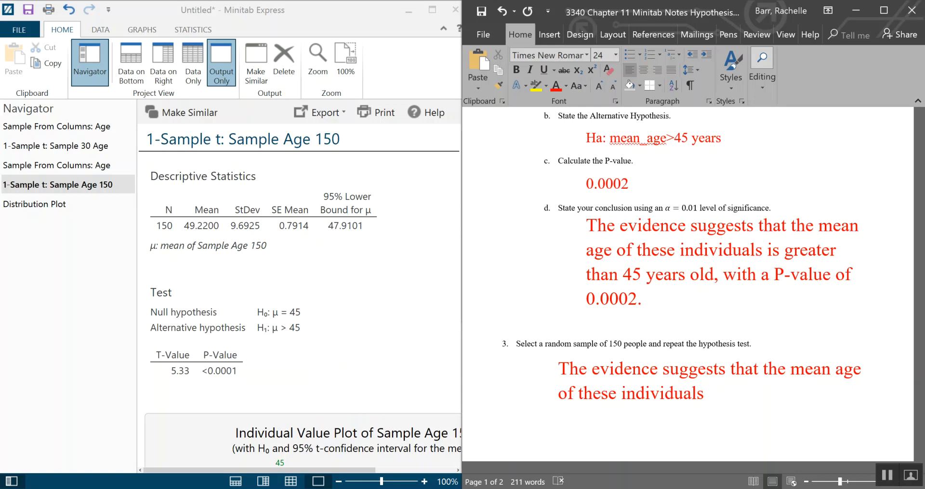
text(is greater)
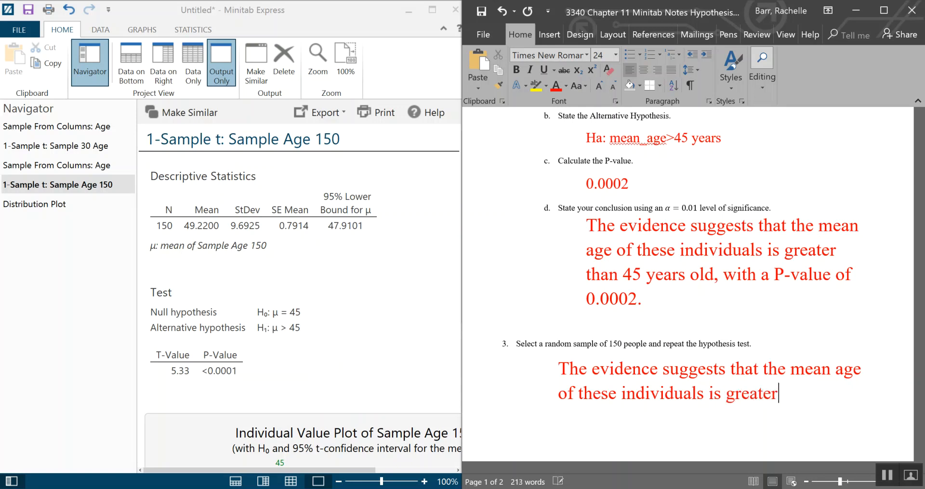
text( than )
text(45 years)
text( old.)
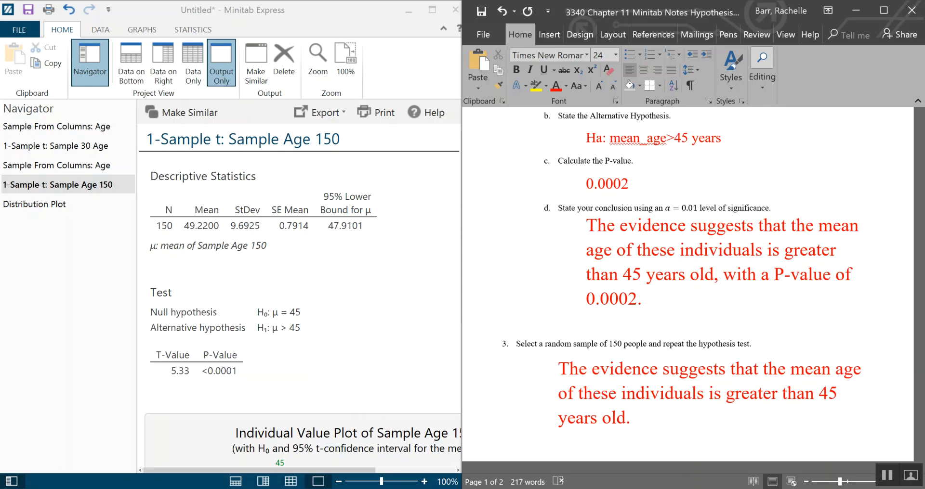
- Show the distribution plot and append ', P-values of 0.0000002' to the question 3 conclusion
scroll(388, 309, down, 1)
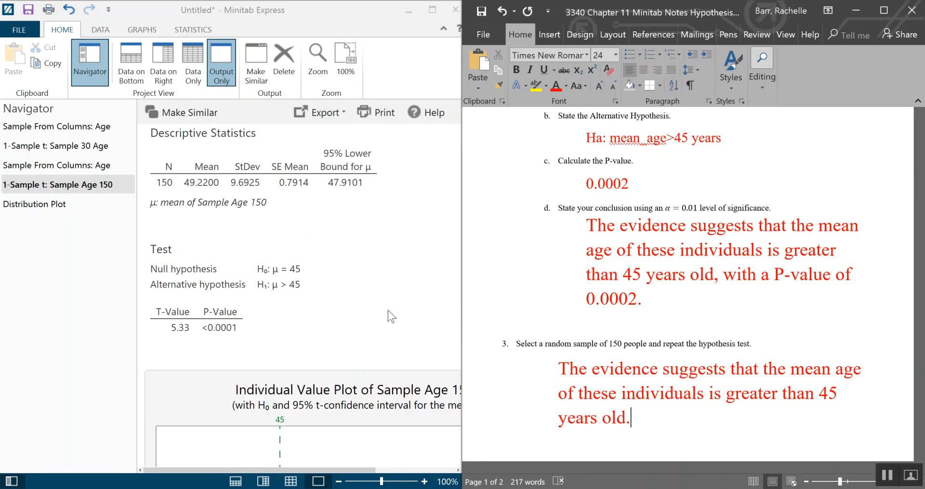
click(50, 214)
drag(369, 476, 574, 458)
click(675, 427)
key(BackSpace)
text(, P)
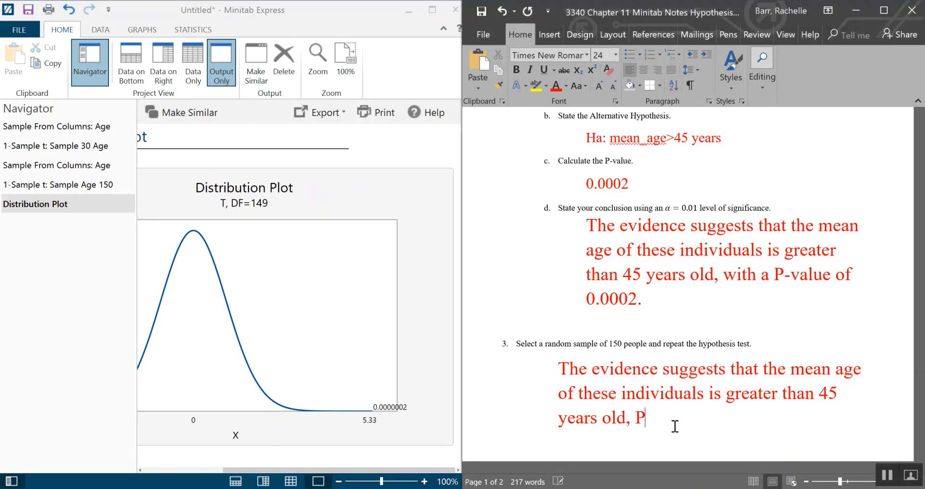
text(-values of 0.)
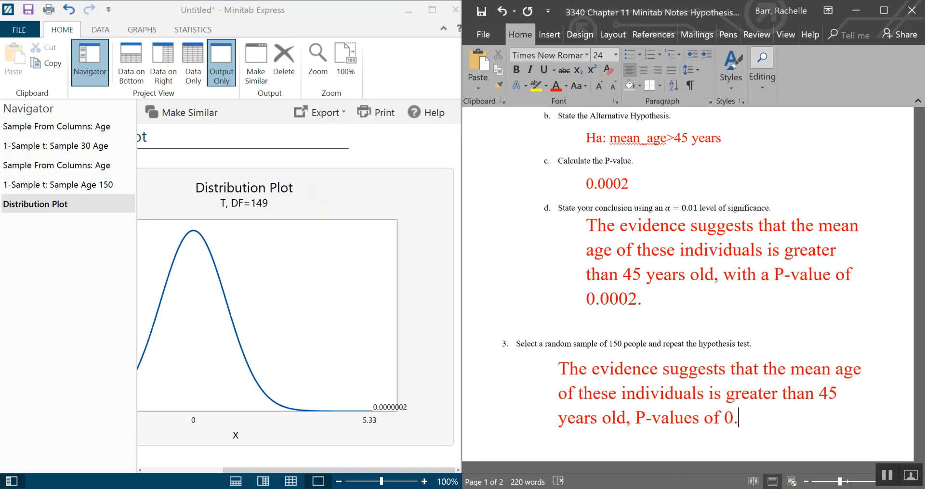
text(0000002.)
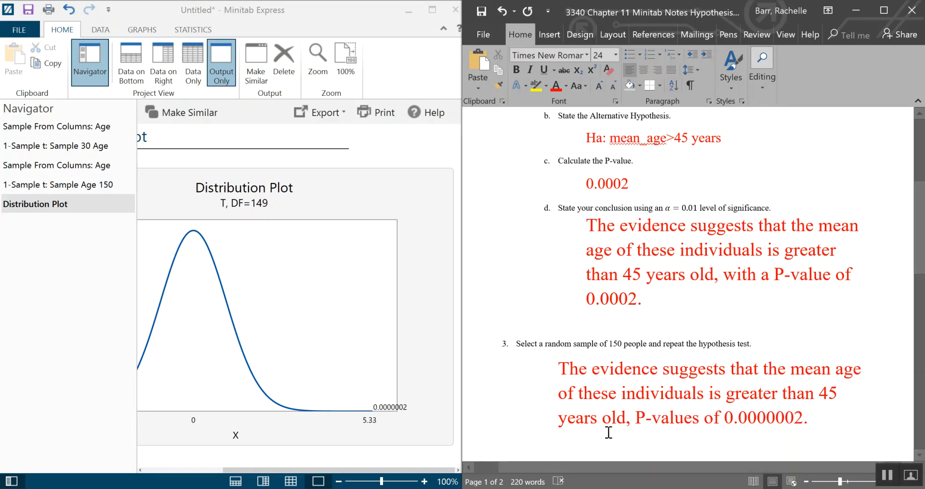
- Insert 'with a' before the P-value phrase in the question 3 conclusion
click(638, 418)
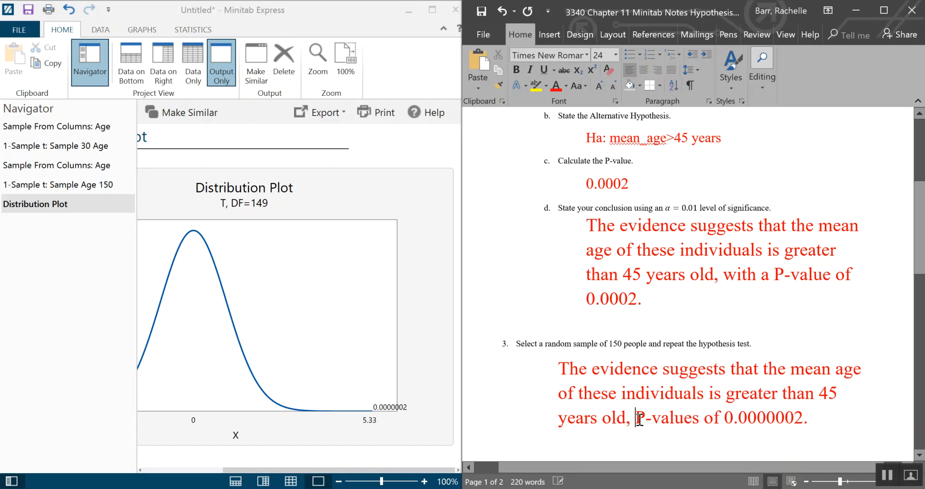
text(with a)
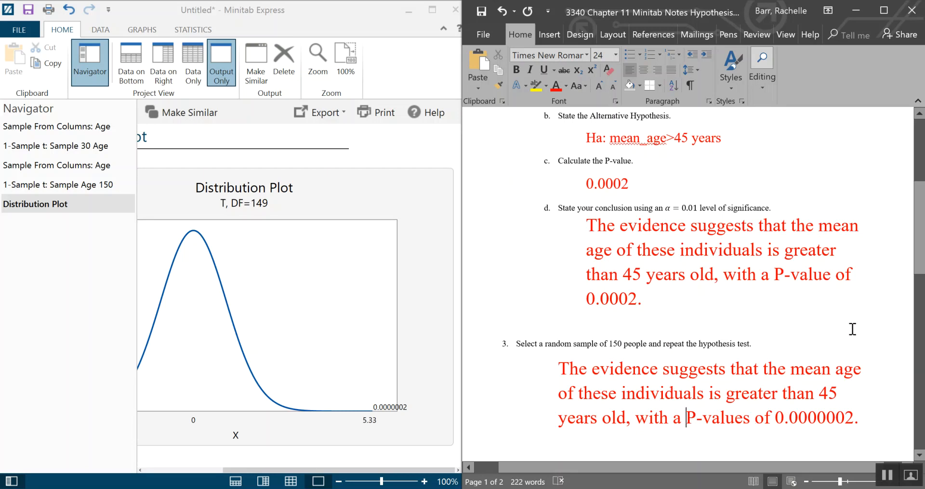
- Scroll through the Word document to review the question 3 answer
scroll(852, 329, down, 4)
scroll(851, 329, down, 3)
scroll(851, 329, up, 3)
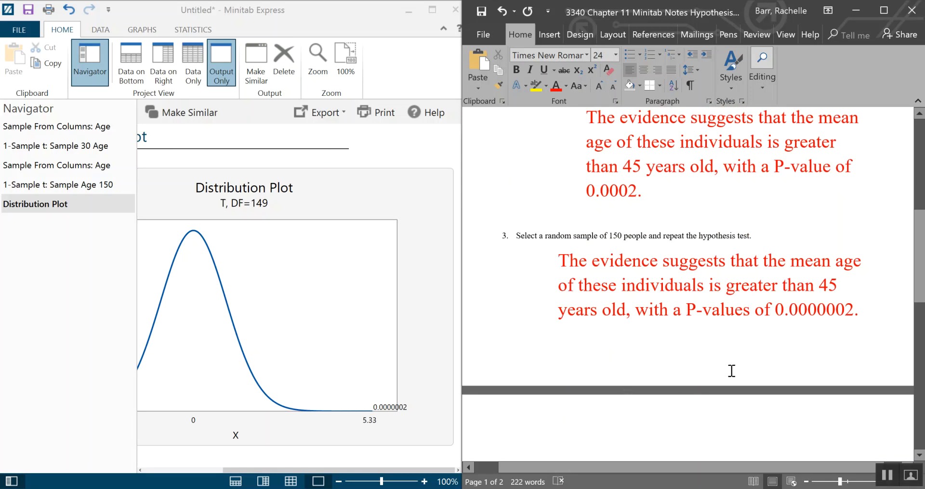
scroll(751, 322, down, 3)
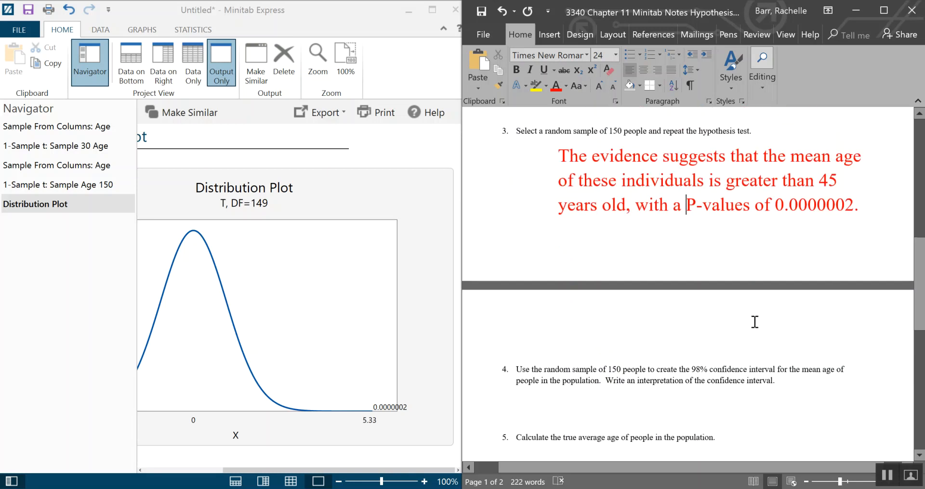
scroll(772, 353, up, 1)
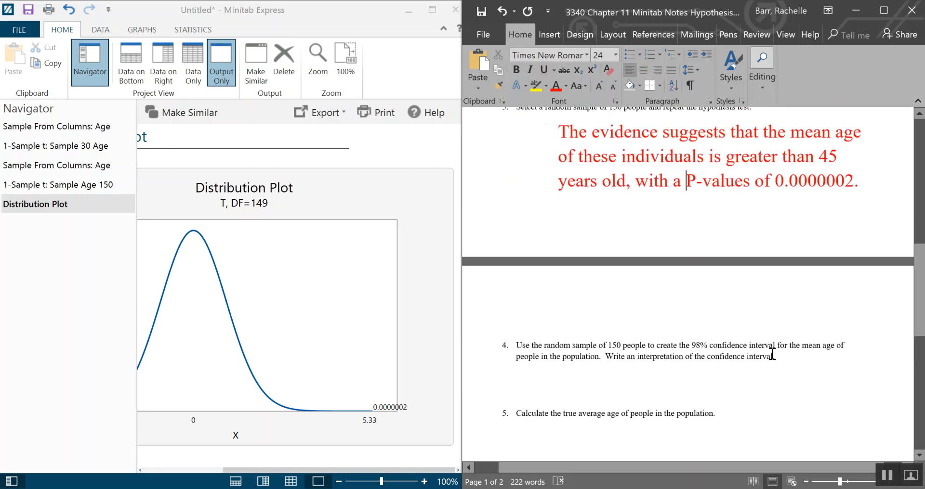
scroll(772, 354, up, 2)
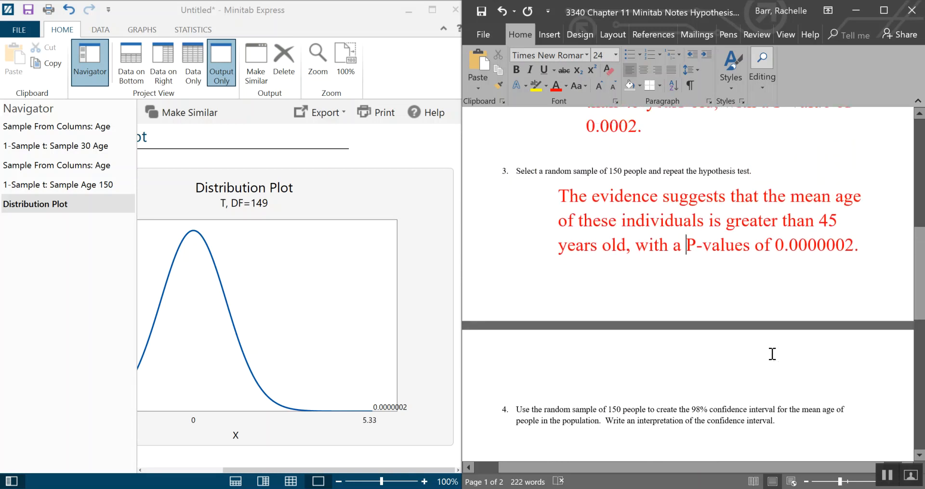
scroll(772, 354, up, 2)
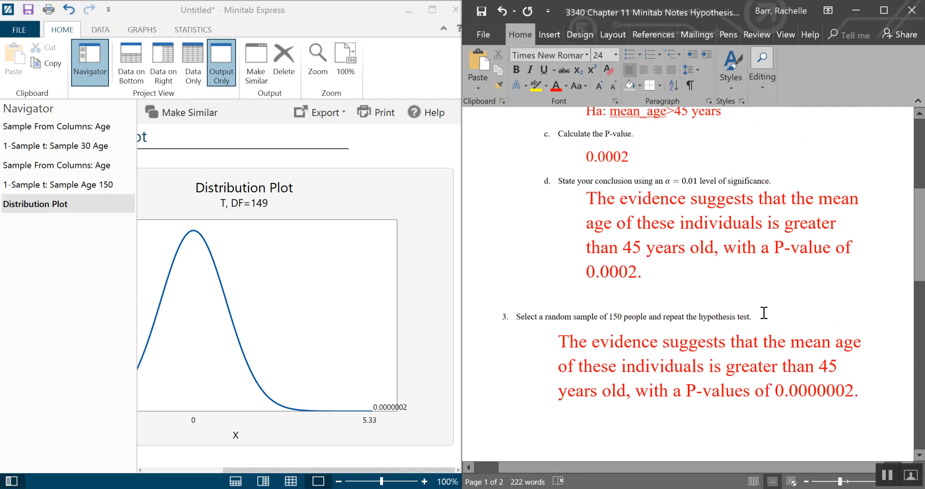
- Run a 1-Sample t on the Sample Age 150 column with a 99% confidence level and no hypothesis test
scroll(764, 313, down, 7)
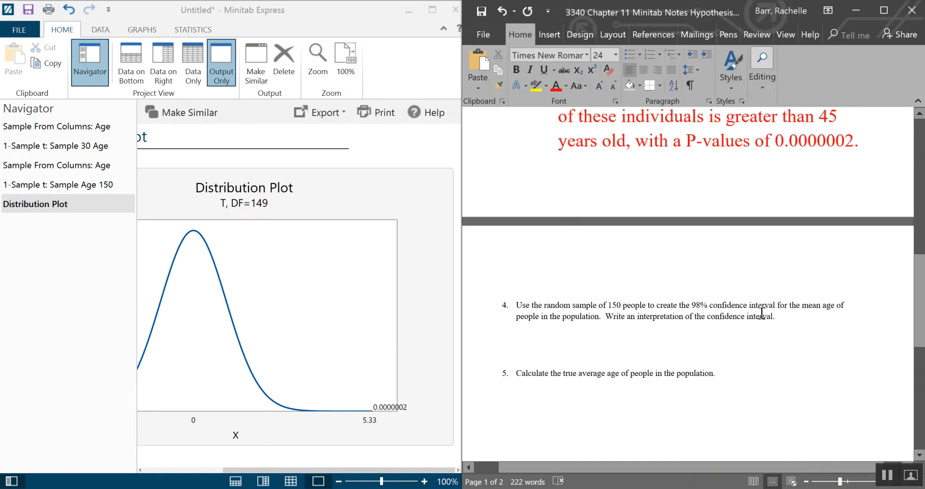
click(591, 288)
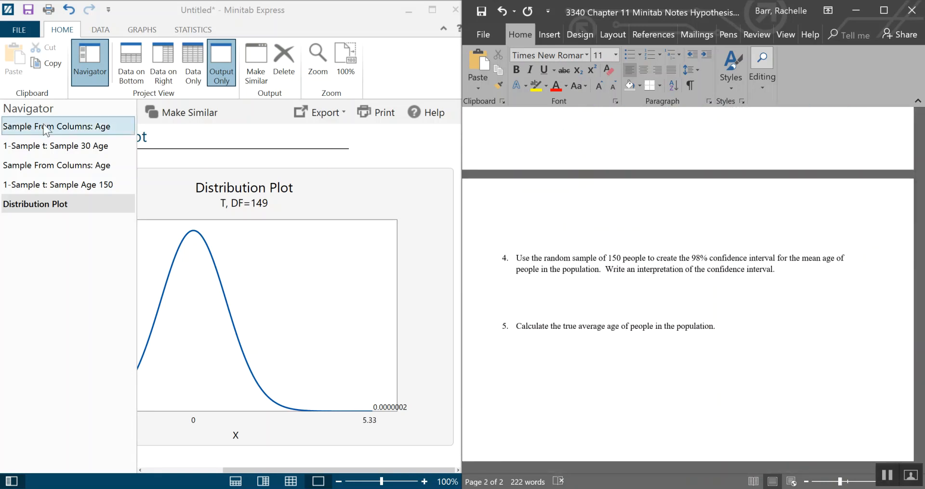
click(131, 65)
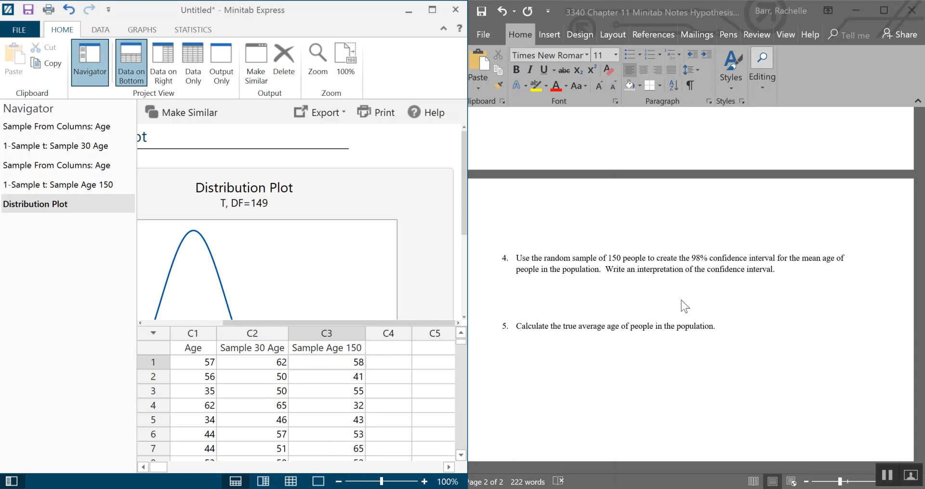
click(182, 29)
click(172, 77)
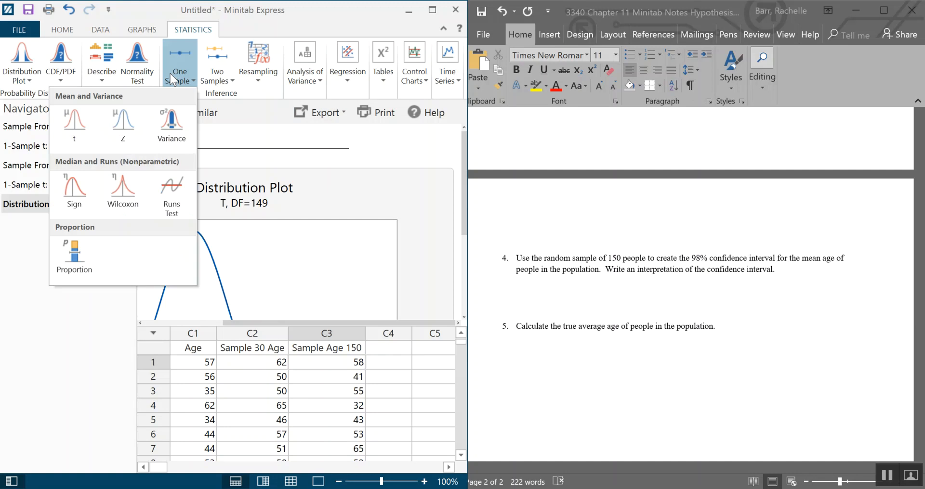
click(77, 134)
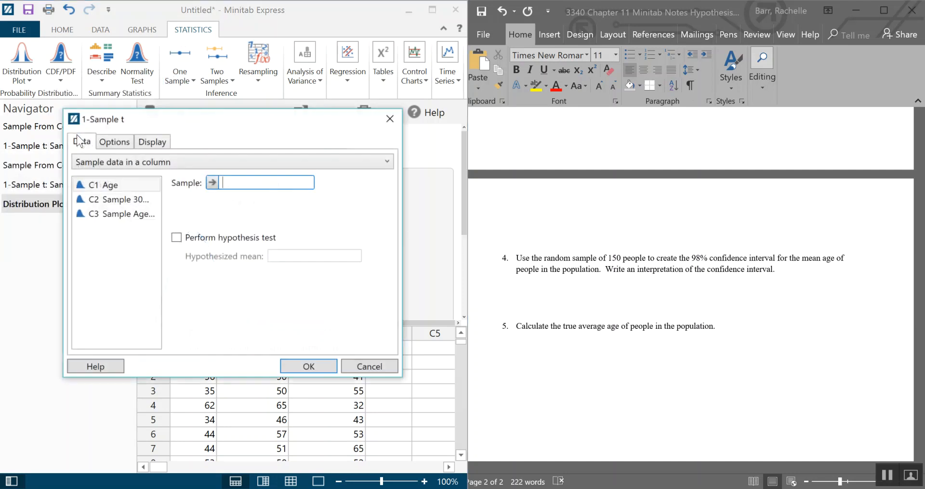
double_click(130, 219)
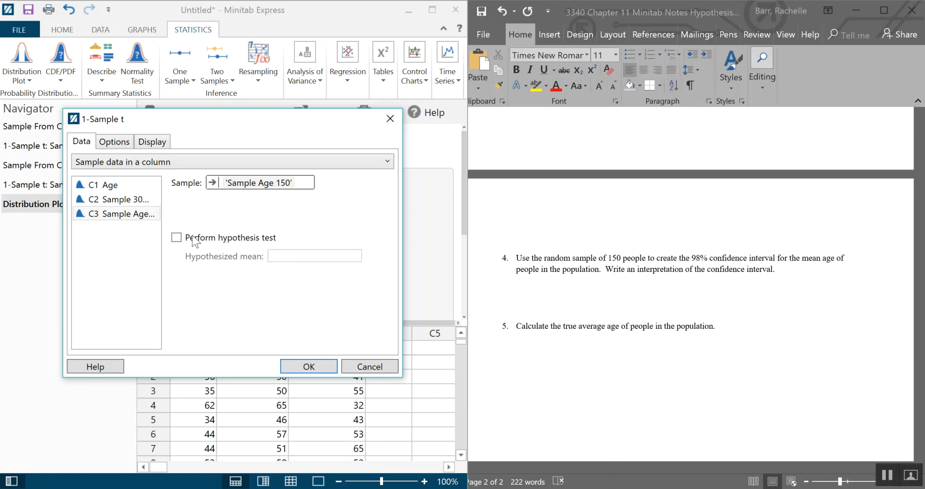
click(119, 145)
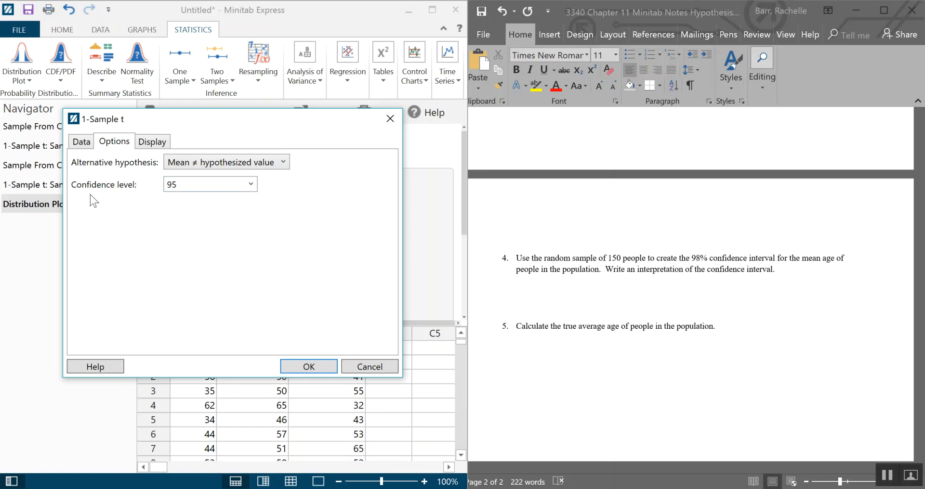
click(250, 185)
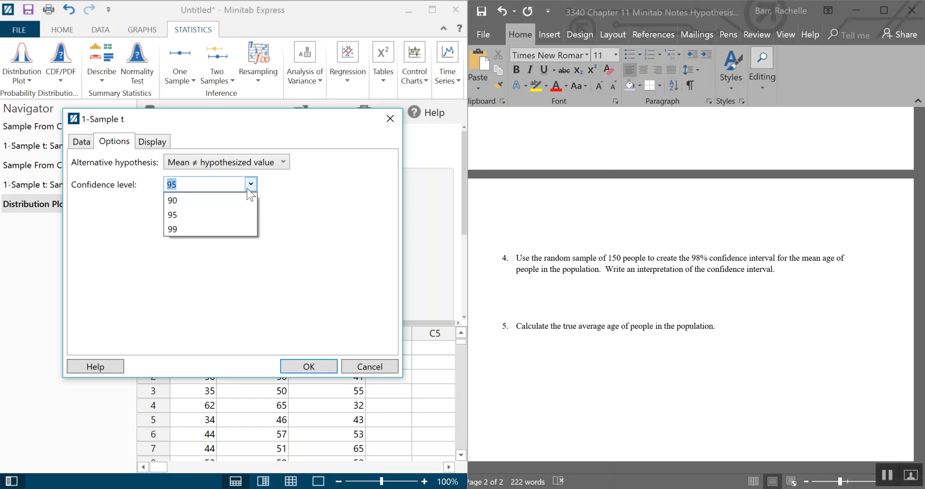
click(195, 232)
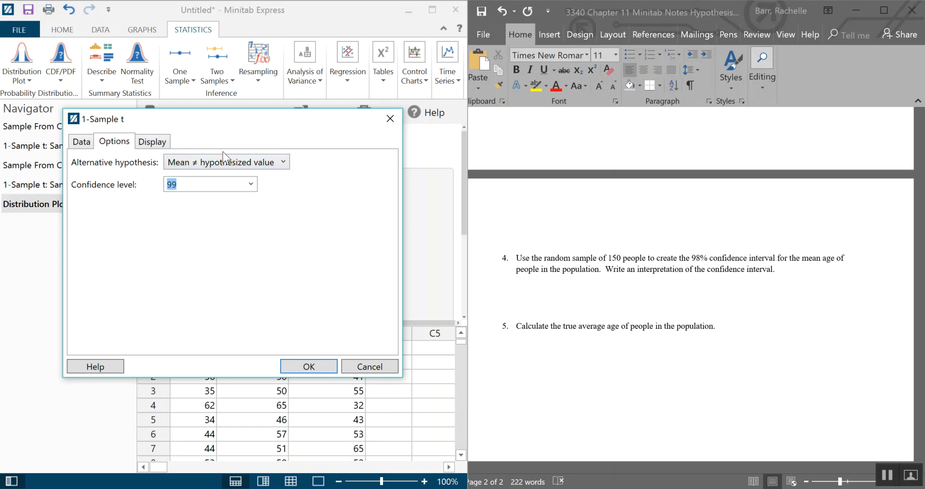
click(88, 143)
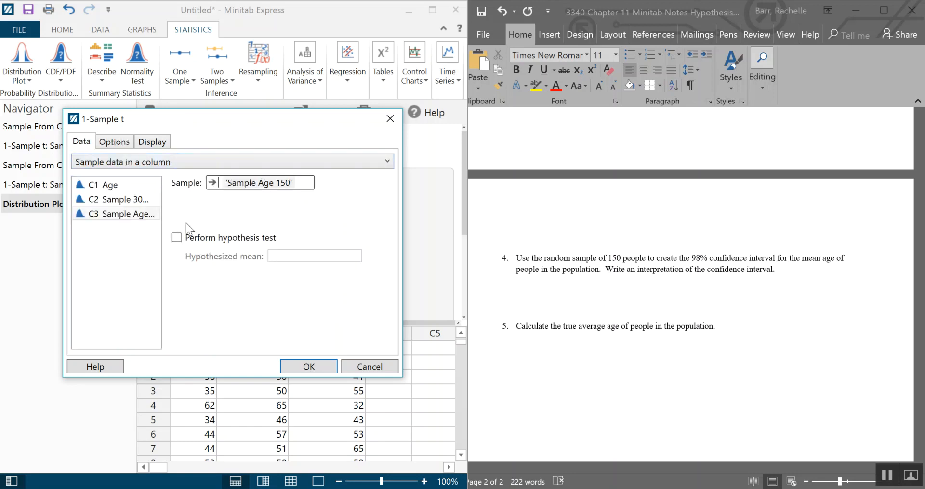
click(118, 143)
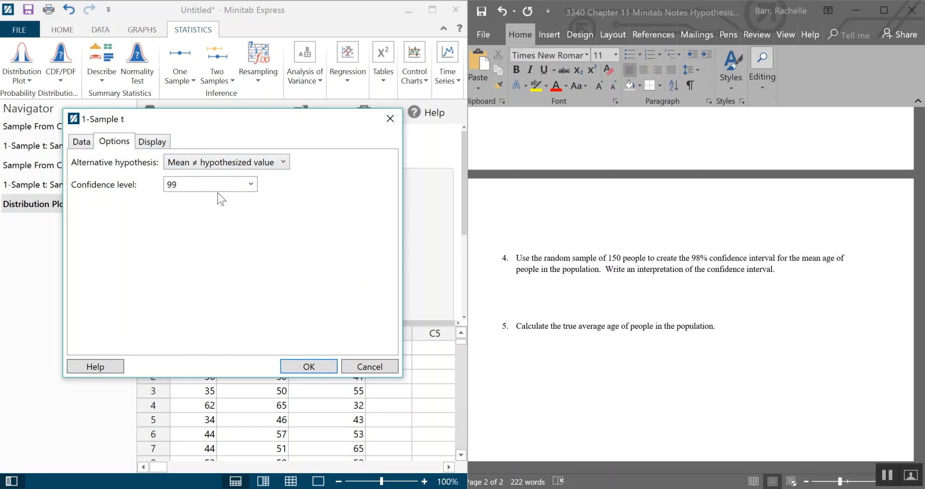
click(321, 365)
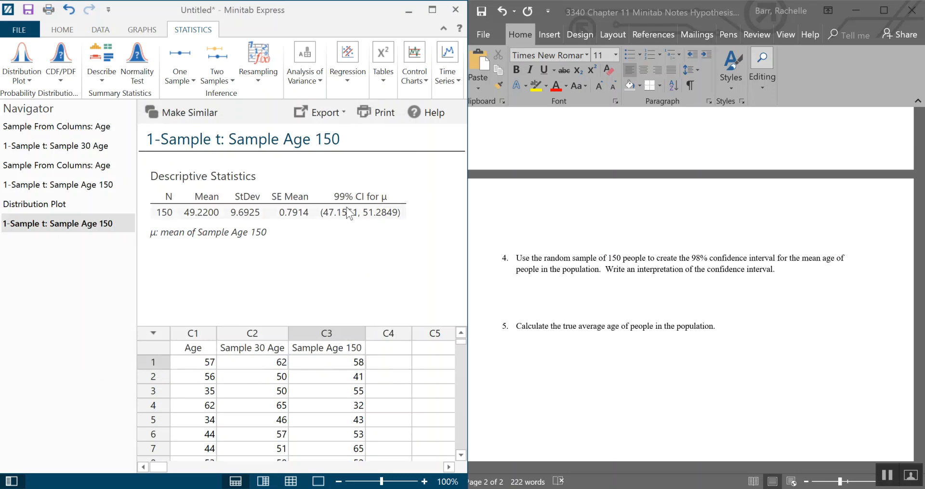
- Under question 4, enlarge the font and write 'The 99% confidence interval is (47.1551, 51.2849).'
click(534, 282)
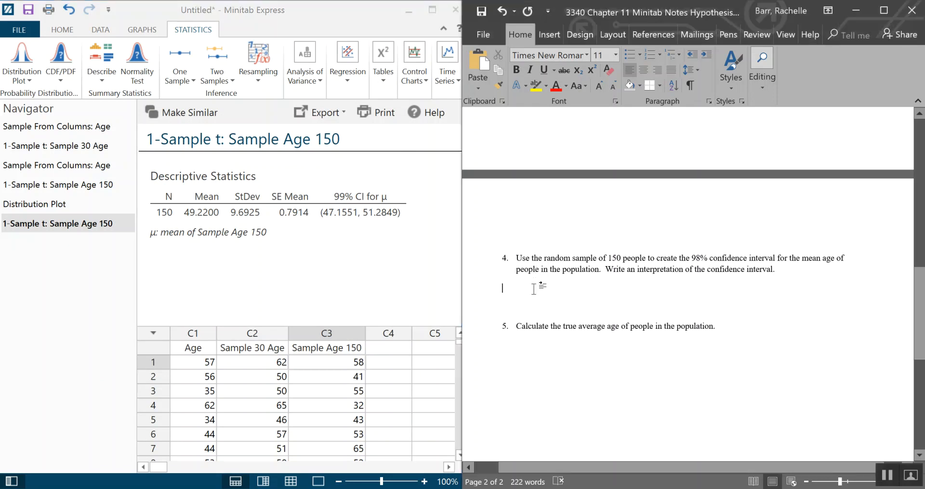
click(599, 85)
click(599, 86)
click(599, 86)
click(599, 86)
click(599, 85)
click(600, 85)
click(599, 85)
text(The)
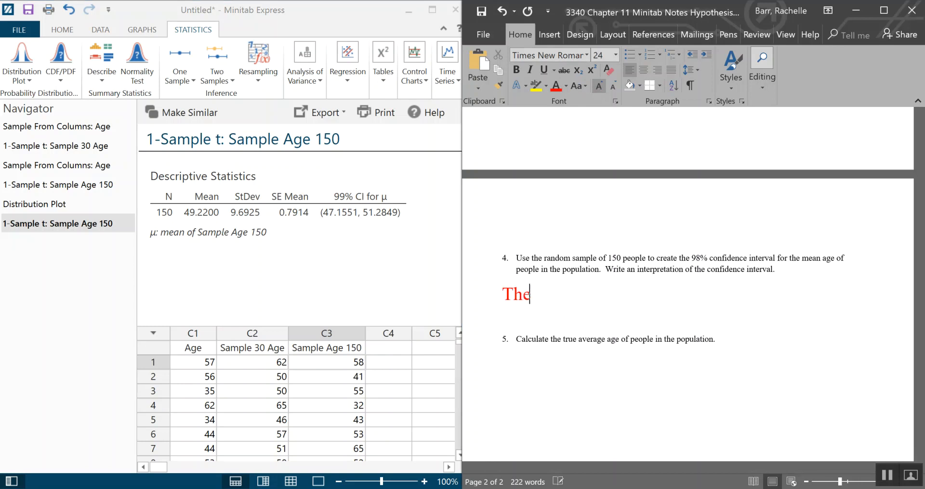
text( 99% confid)
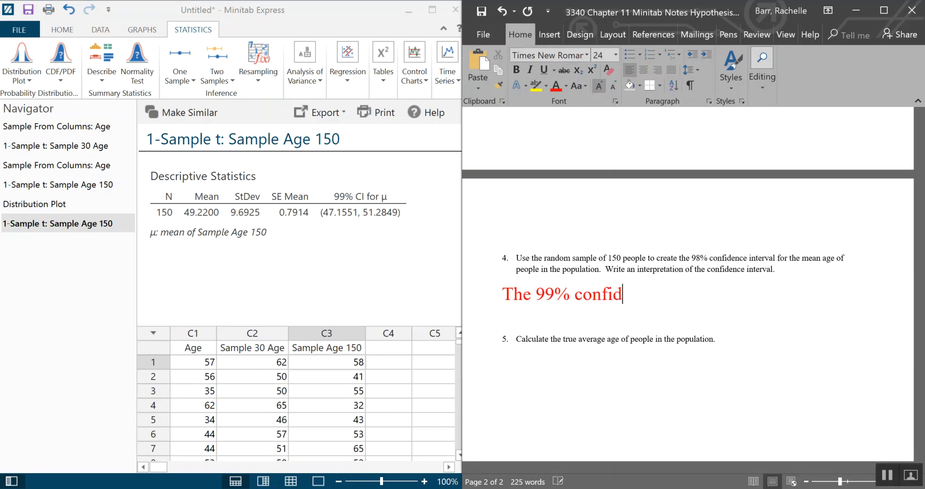
text(ence interva)
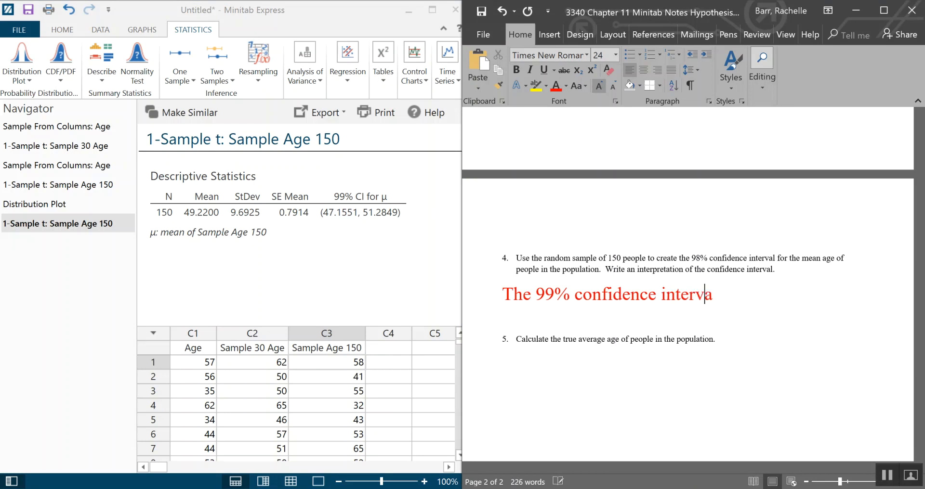
text(l is (47.155)
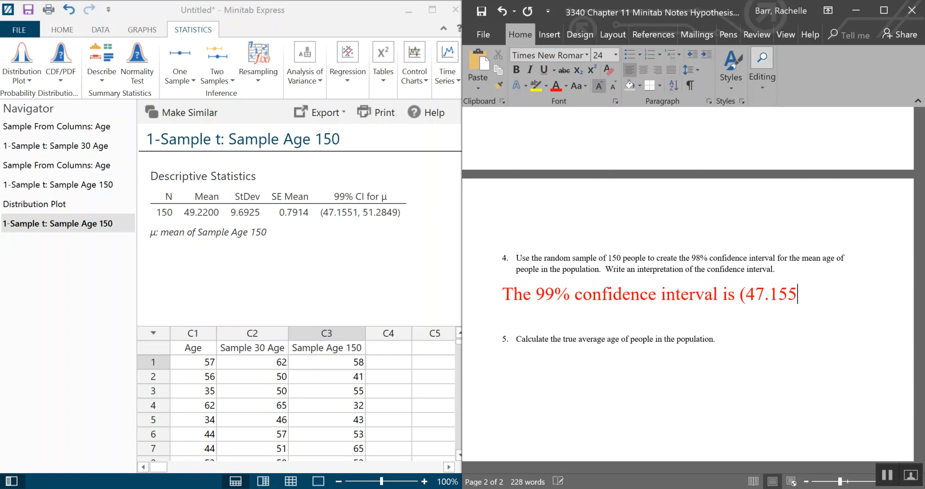
text(1, 51.2849))
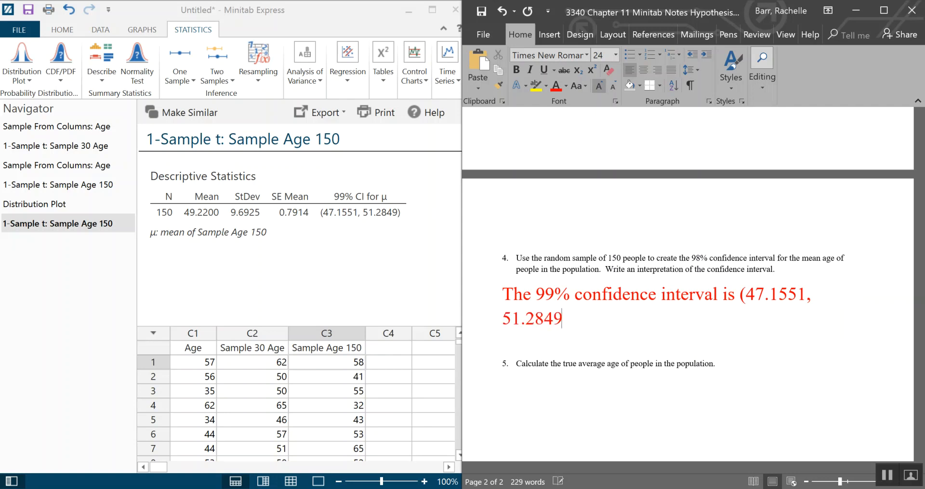
text(.)
key(Return)
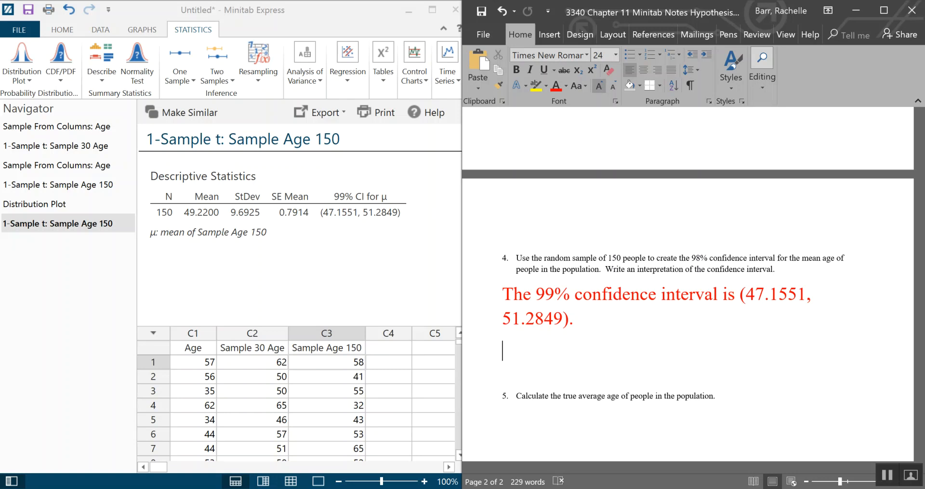
text(We are 99% )
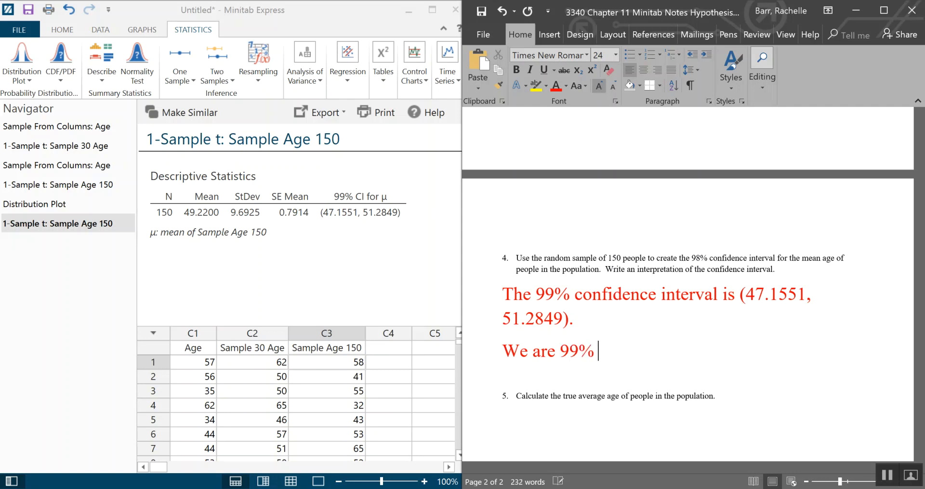
text(confiden)
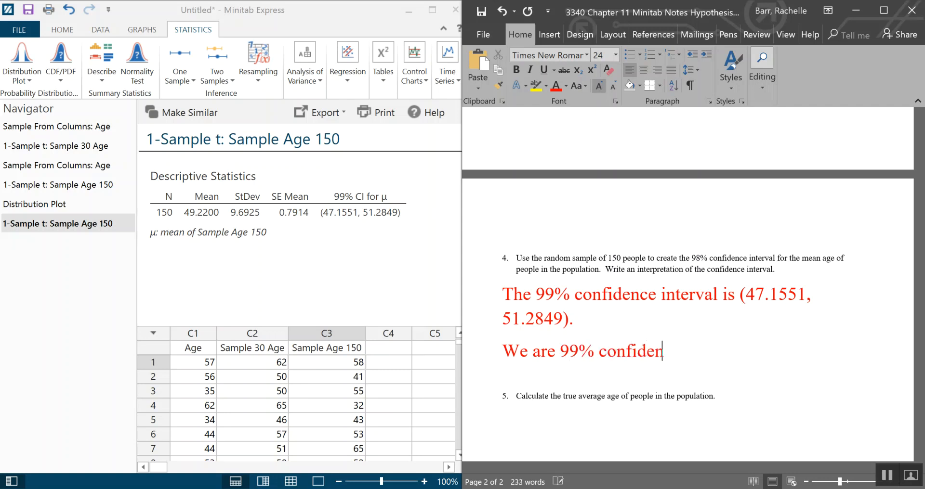
text(t that the)
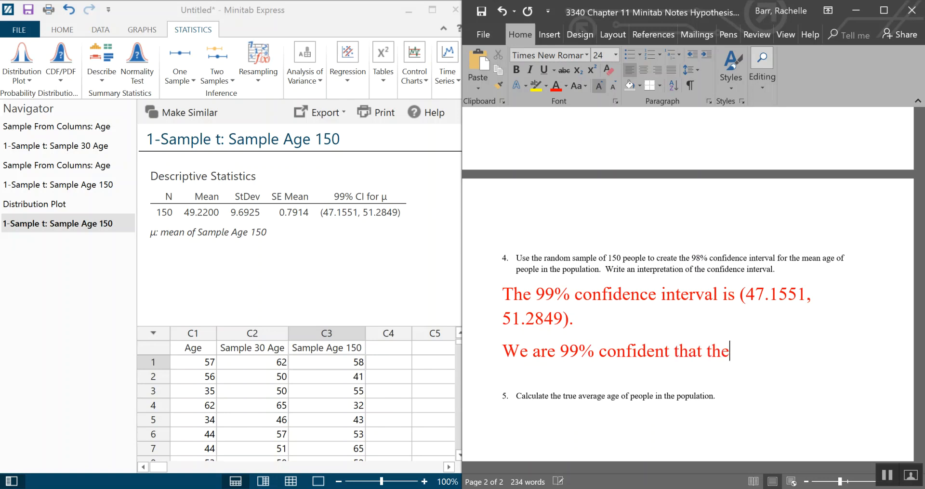
text( propor)
key(BackSpace)
key(BackSpace)
key(BackSpace)
key(BackSpace)
key(BackSpace)
key(BackSpace)
key(BackSpace)
key(BackSpace)
key(BackSpace)
key(BackSpace)
key(BackSpace)
key(BackSpace)
key(BackSpace)
key(BackSpace)
key(BackSpace)
key(BackSpace)
key(BackSpace)
key(BackSpace)
key(BackSpace)
key(BackSpace)
key(BackSpace)
key(BackSpace)
key(BackSpace)
key(BackSpace)
key(BackSpace)
key(BackSpace)
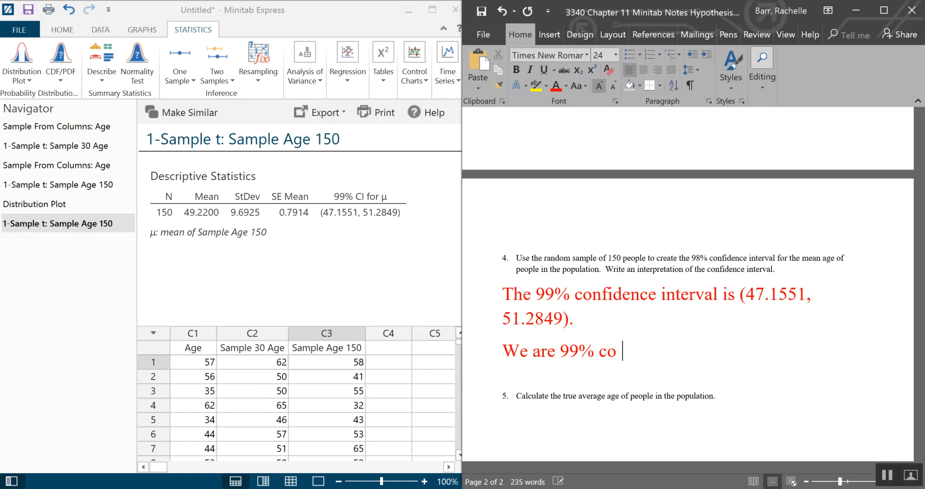
- Write 'We are 99% confident that the mean age of population is between 47.1551 and 51.2849 years' below the interval
key(BackSpace)
key(BackSpace)
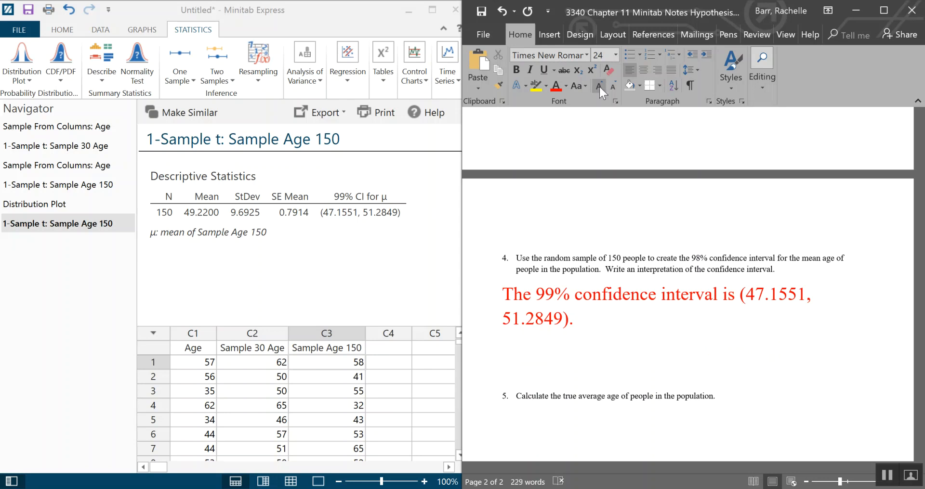
text(We are 99% con)
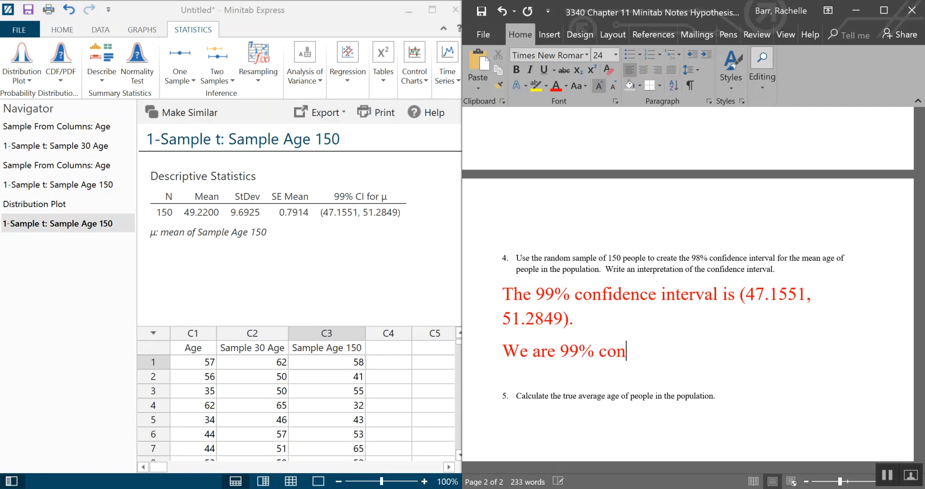
text(fident ath)
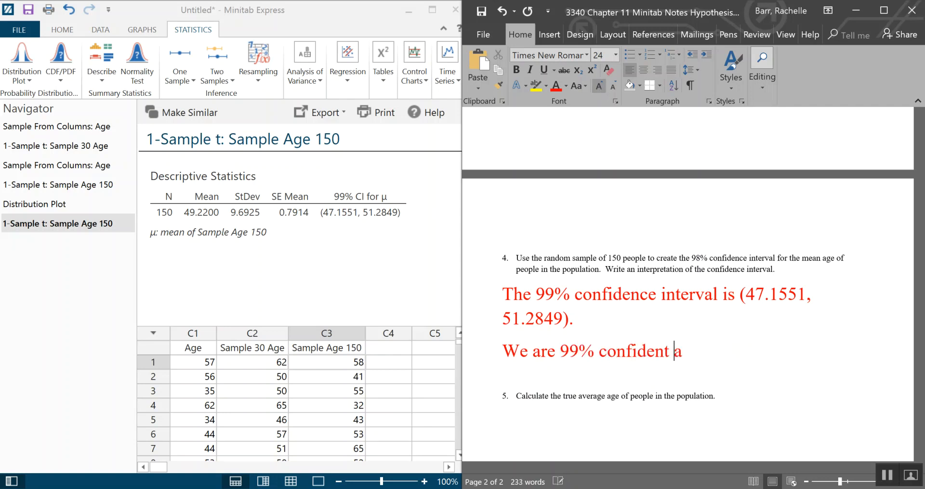
key(BackSpace)
key(BackSpace)
key(BackSpace)
text(that the mean ag)
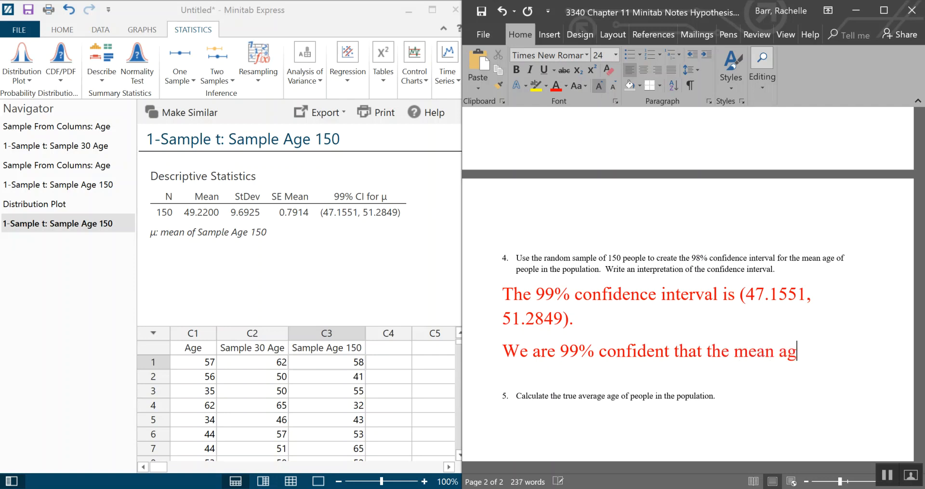
text(e of pol)
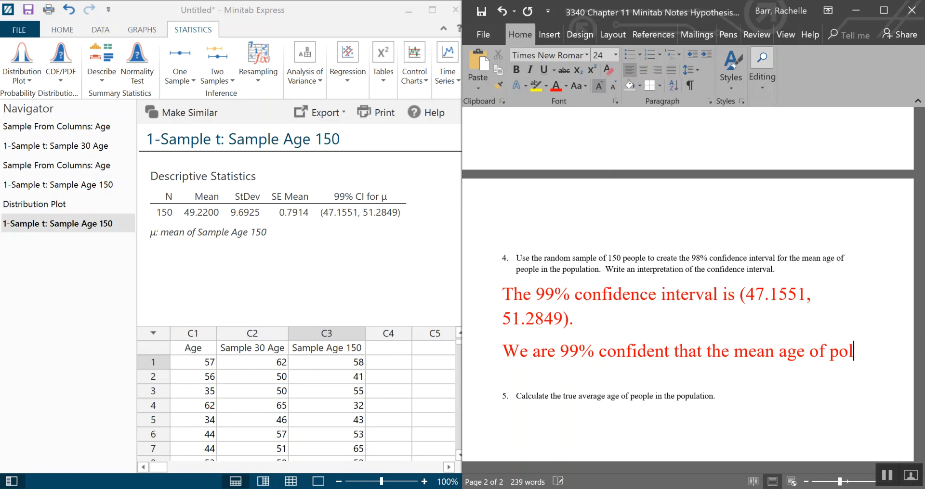
key(BackSpace)
text(pulatio)
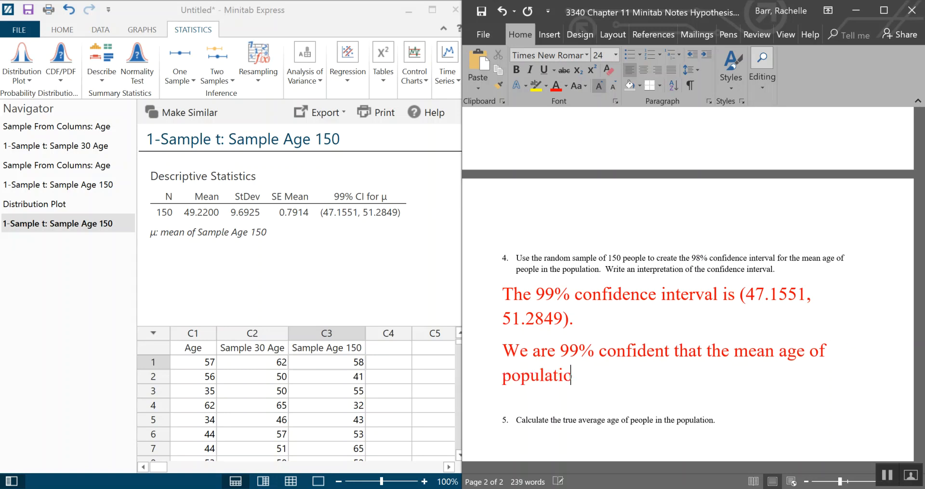
text(n is betwe)
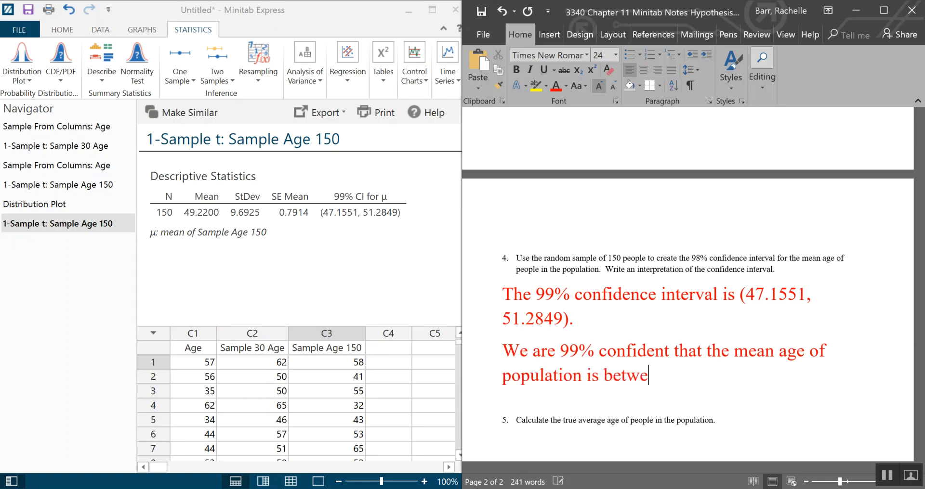
text(en 41.151)
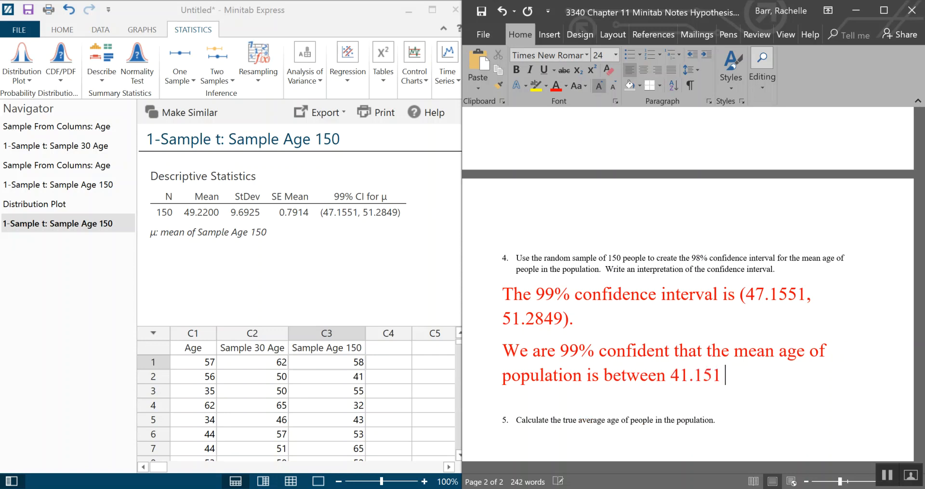
key(BackSpace)
text(51 and )
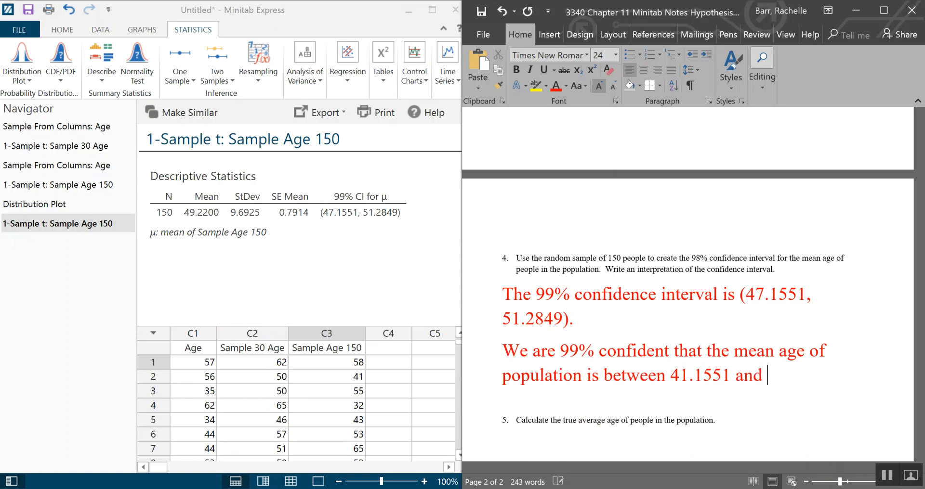
text(51.2849 years)
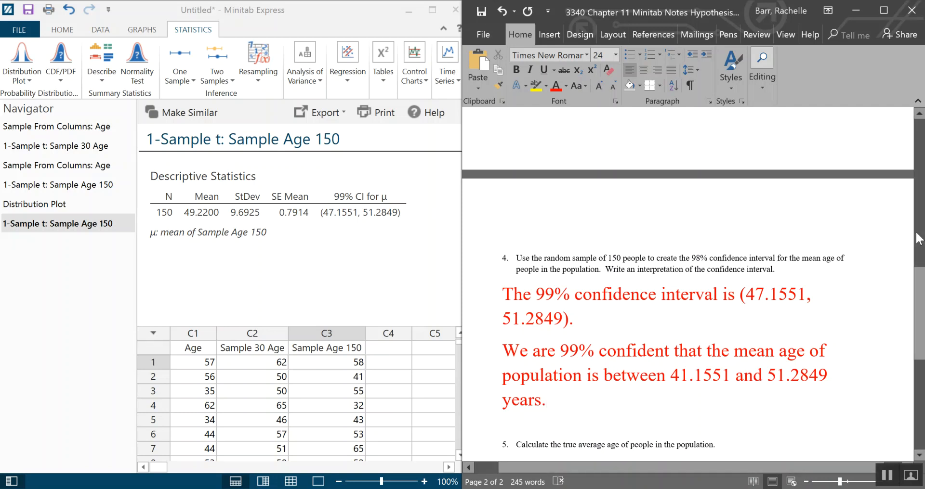
click(685, 376)
key(BackSpace)
text(7)
- On a new line below the interpretation, write '98% CI: estimate+-(ME)=estimate+-t(SE)'
click(553, 402)
key(Return)
scroll(797, 346, down, 2)
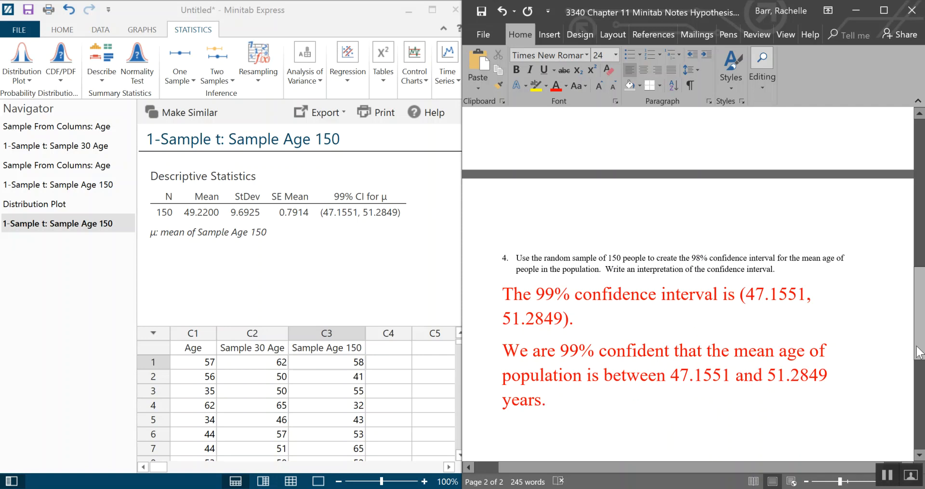
text(98)
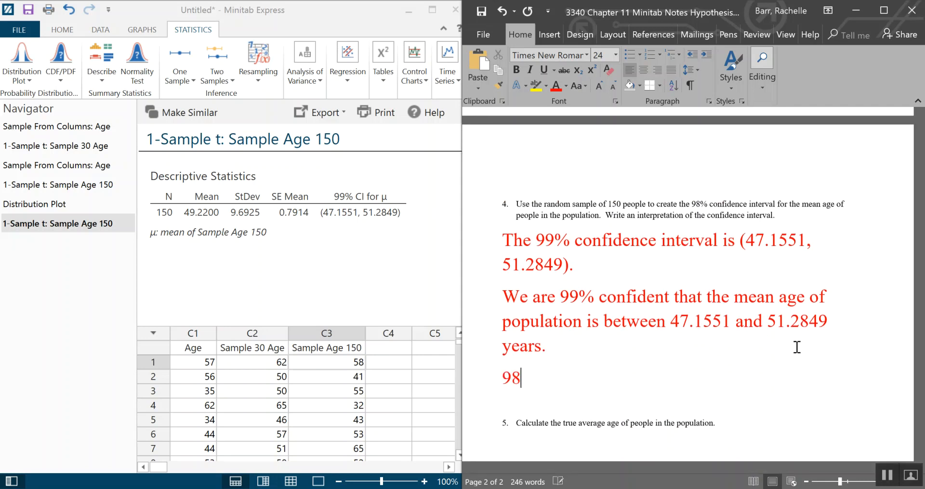
text(% CI: esti)
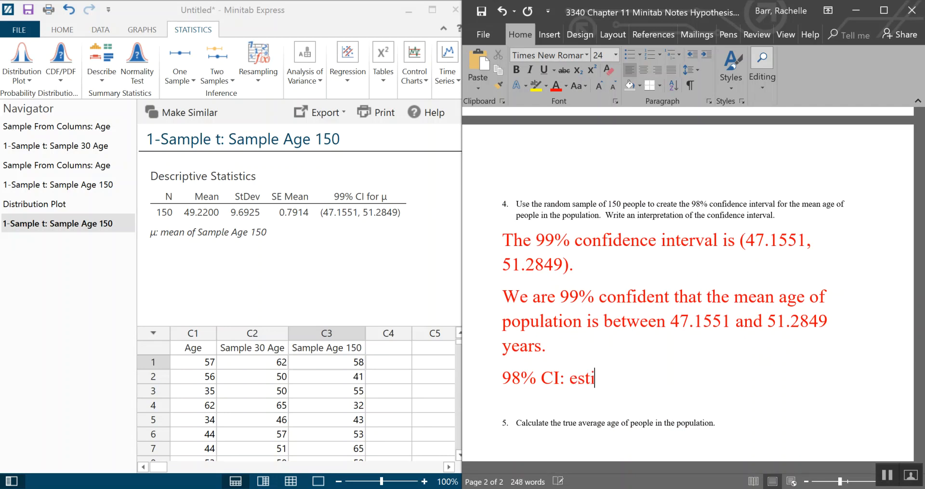
text(mate+-()
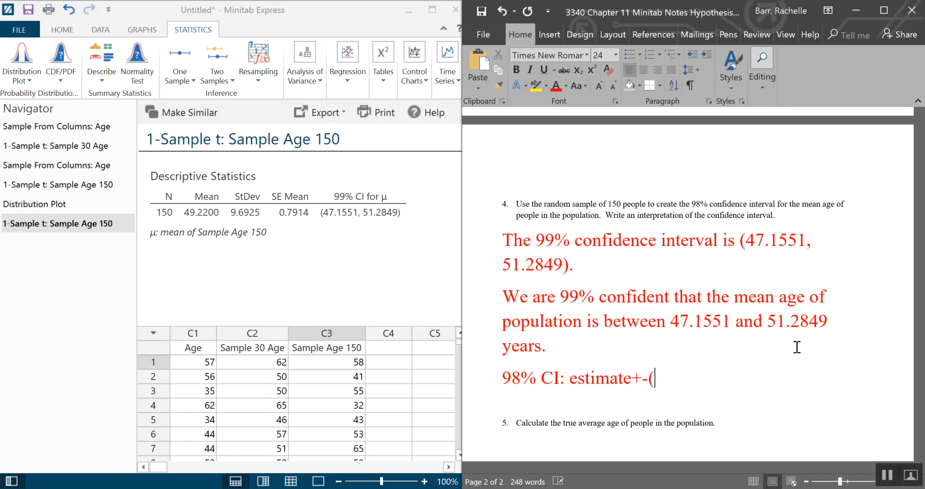
text(ME)=)
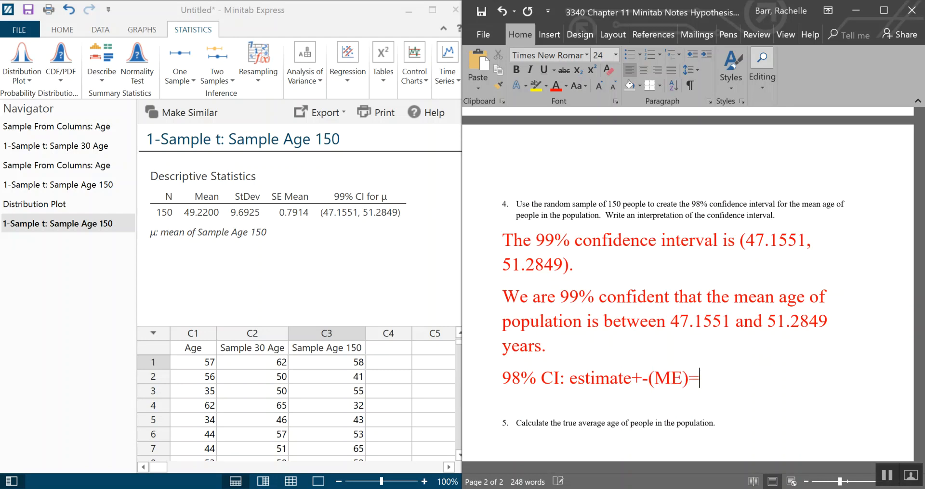
text(estimate+)
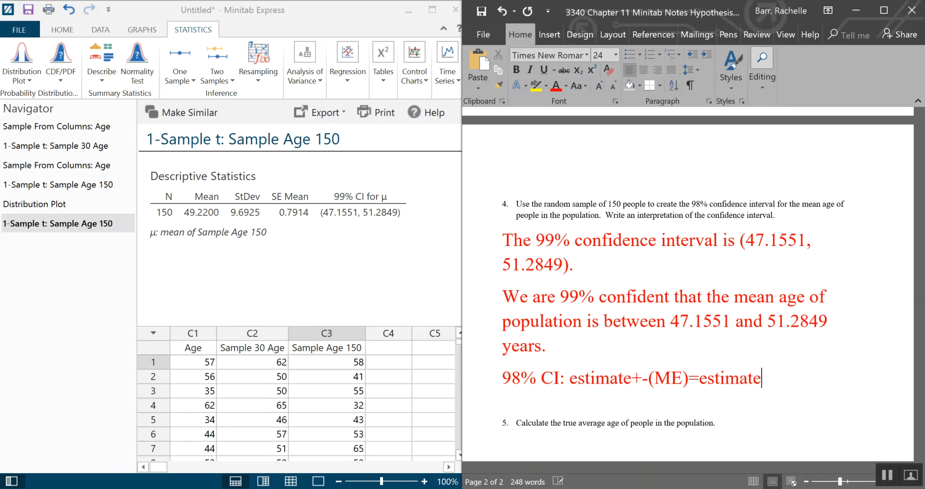
text(-t(SE))
key(Return)
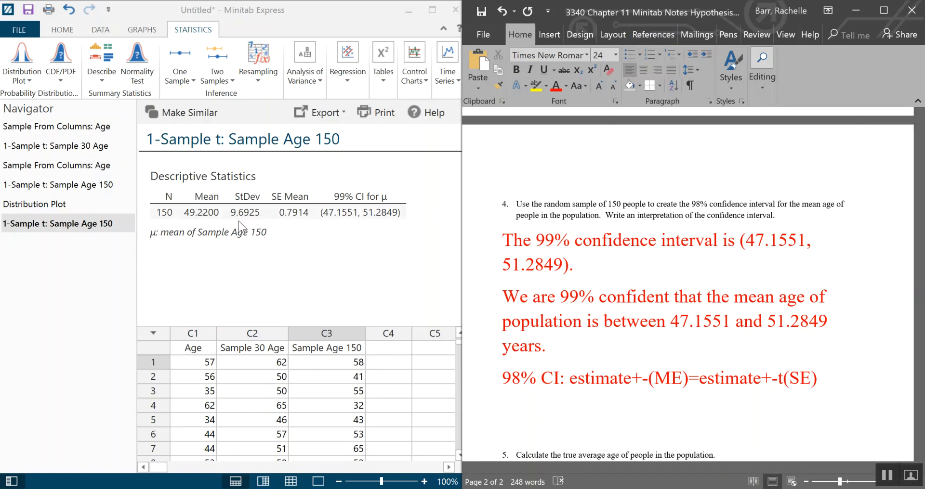
- On the next line, write '49.22+-()(0.7914)' using the sample mean and SE Mean, leaving the t value empty
text(49.22)
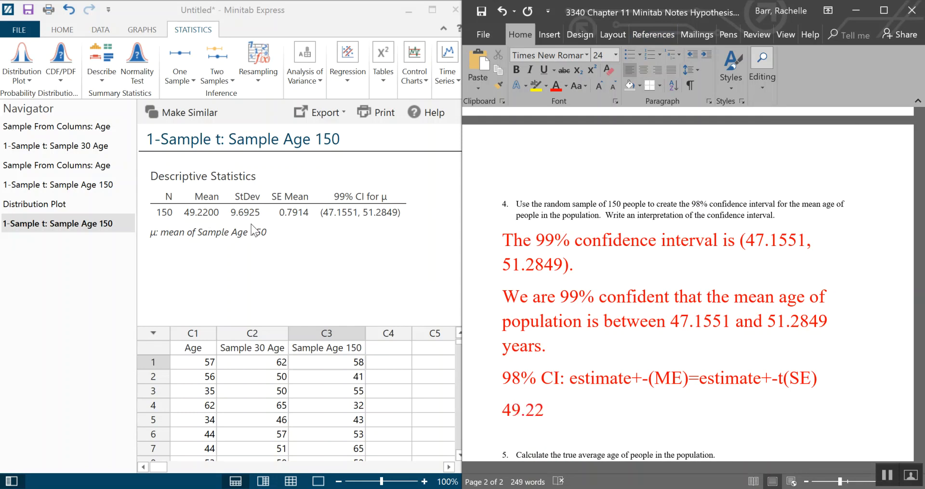
text(+-)
key(BackSpace)
key(BackSpace)
text((+)
key(BackSpace)
key(BackSpace)
key(BackSpace)
text(+-()())
key(Left)
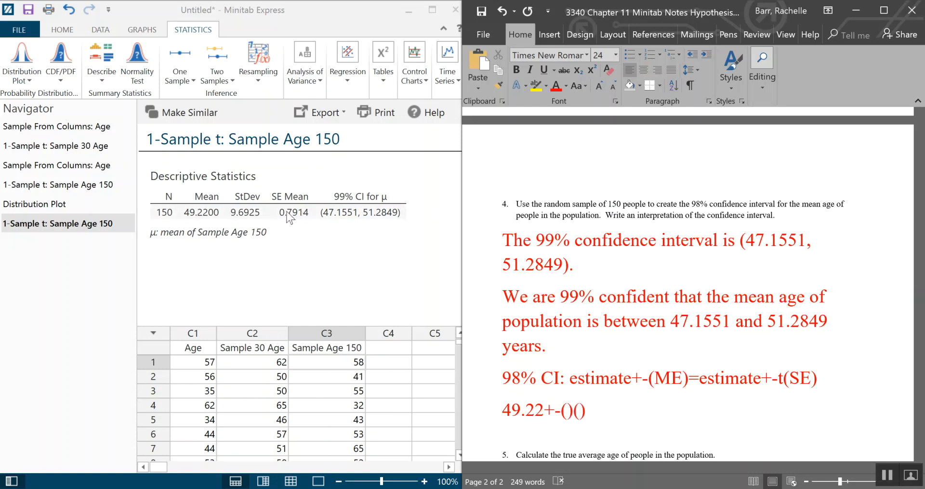
text(0.7914)
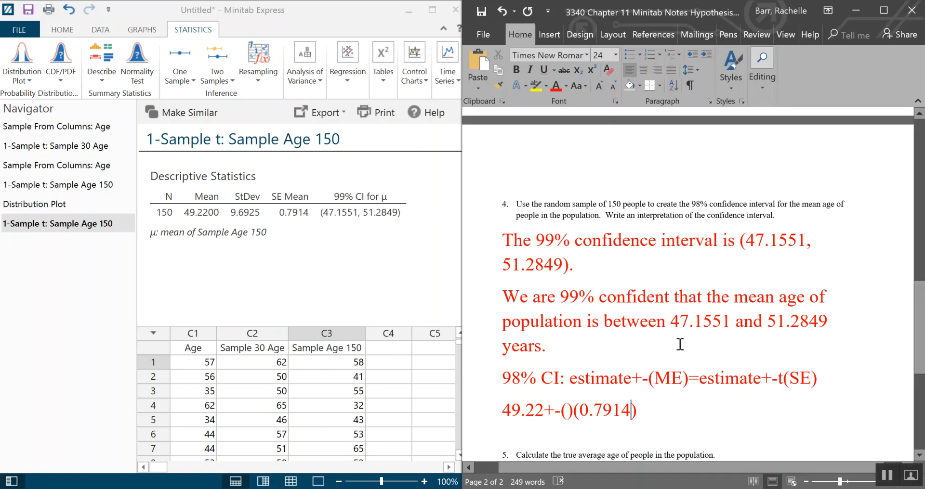
click(569, 411)
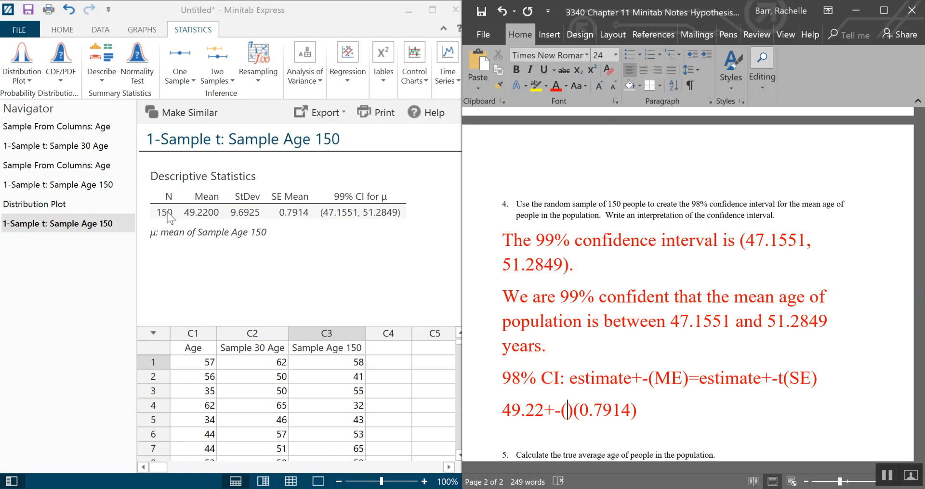
- Create a Display Probability distribution plot for a t distribution with 149 degrees of freedom, equal tails, probability 0.02
click(28, 82)
click(57, 193)
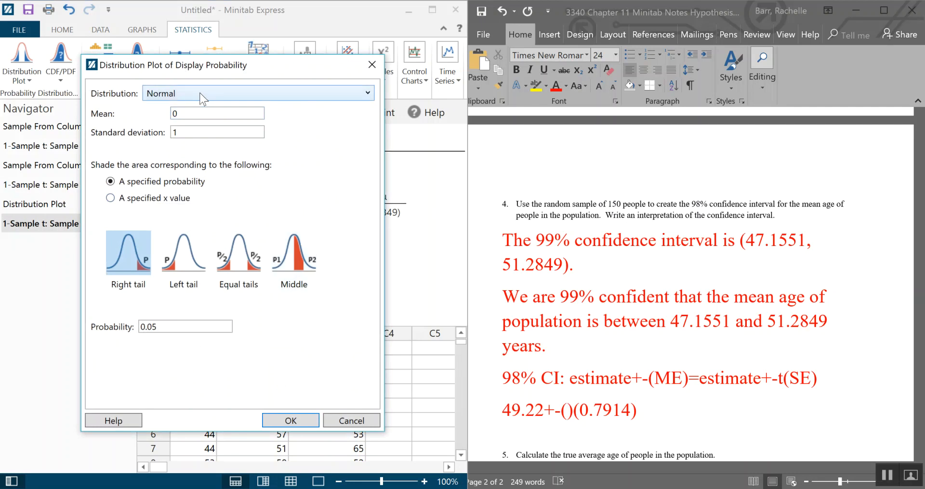
click(202, 96)
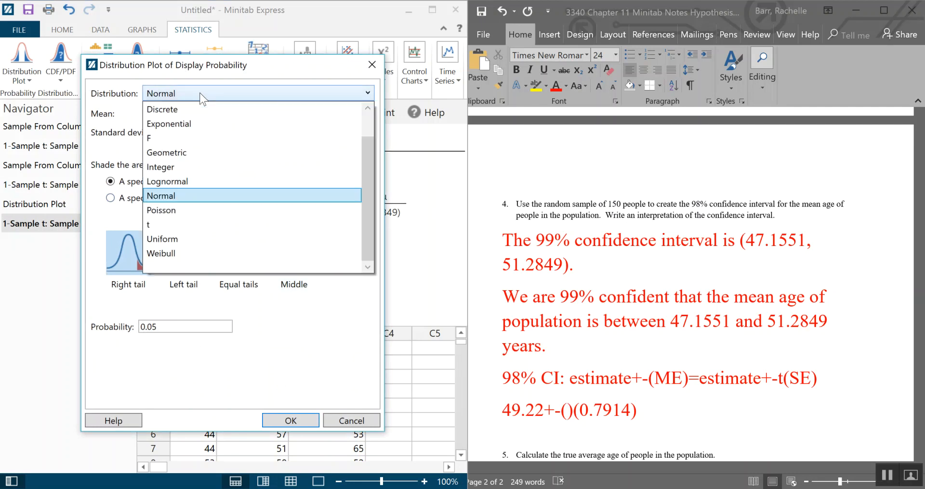
click(198, 223)
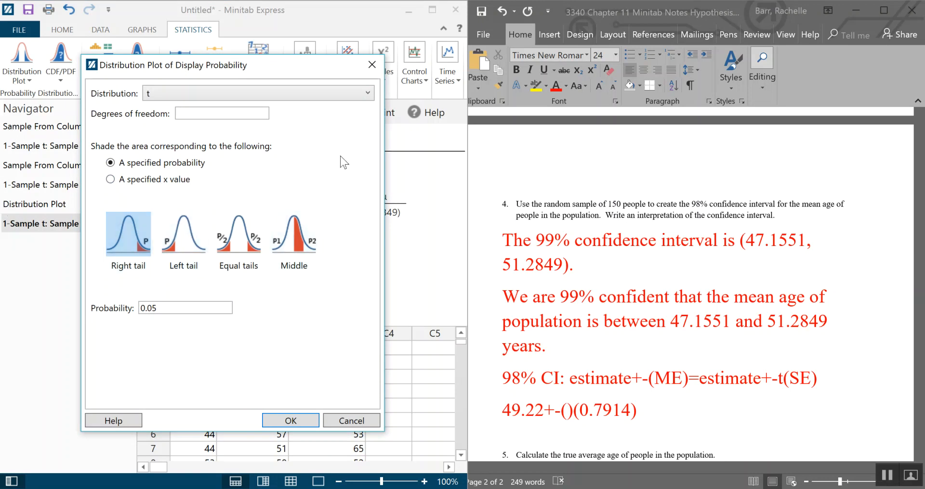
click(229, 113)
text(149)
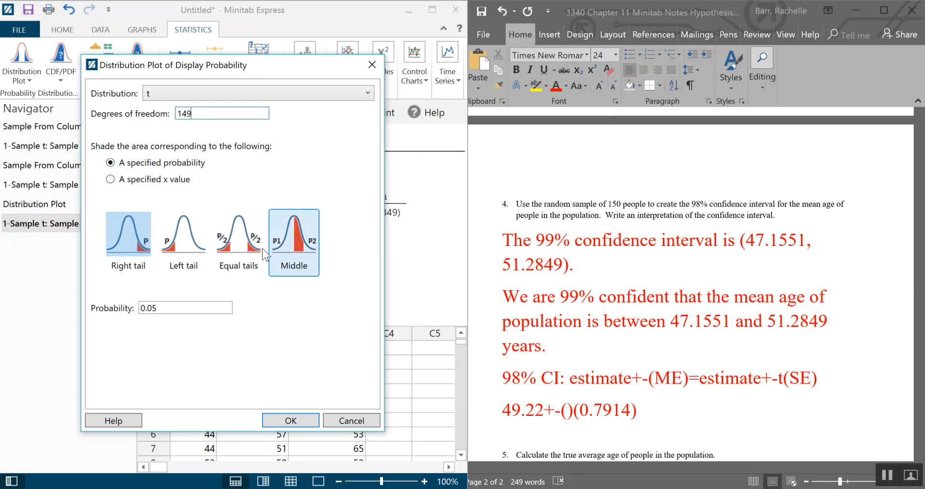
click(239, 236)
double_click(145, 312)
key(End)
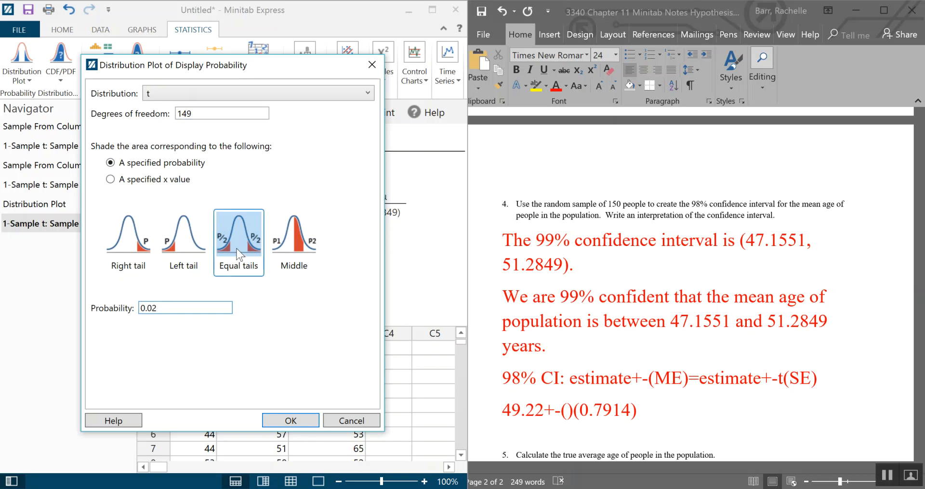
click(289, 420)
- Fill the empty parentheses with the critical t value 2.3516 from the plot
scroll(366, 252, down, 3)
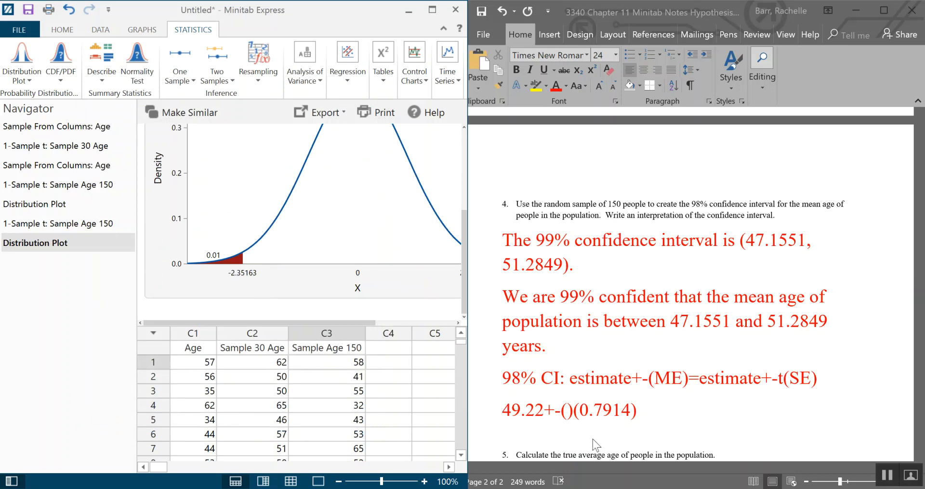
drag(339, 322, 391, 323)
click(565, 409)
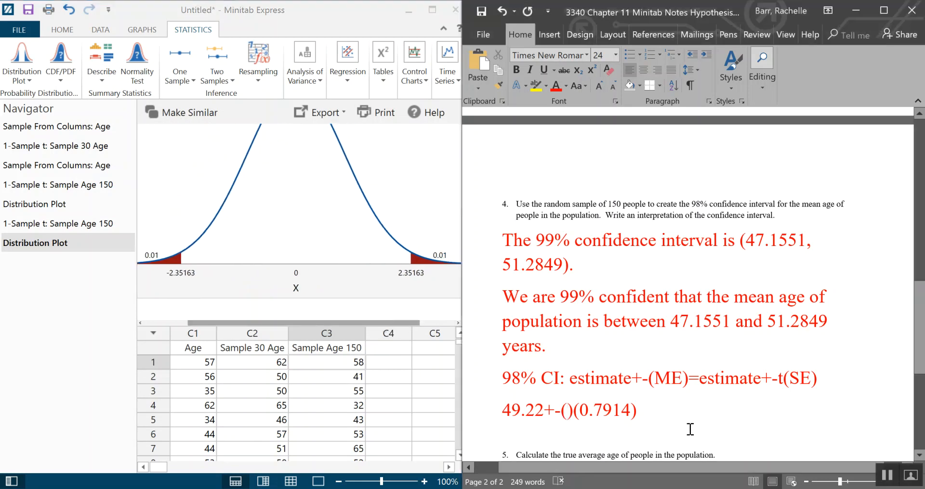
text(2.3)
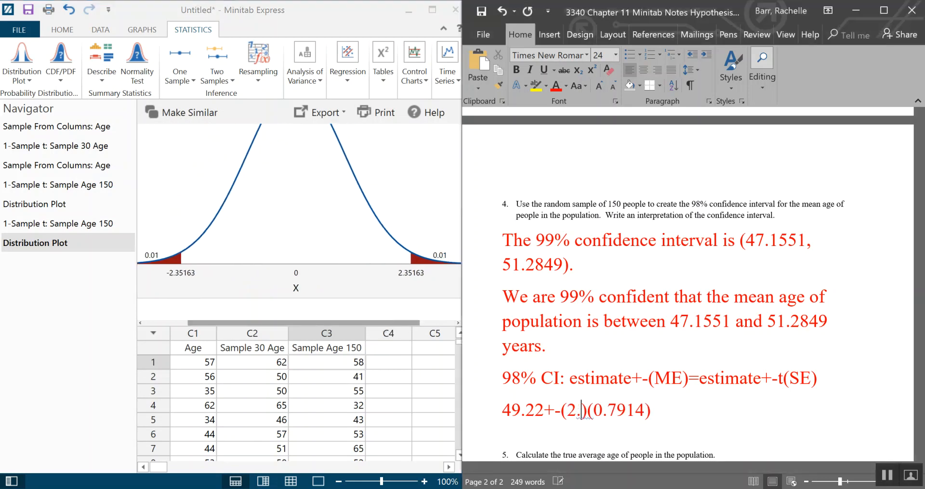
text(52)
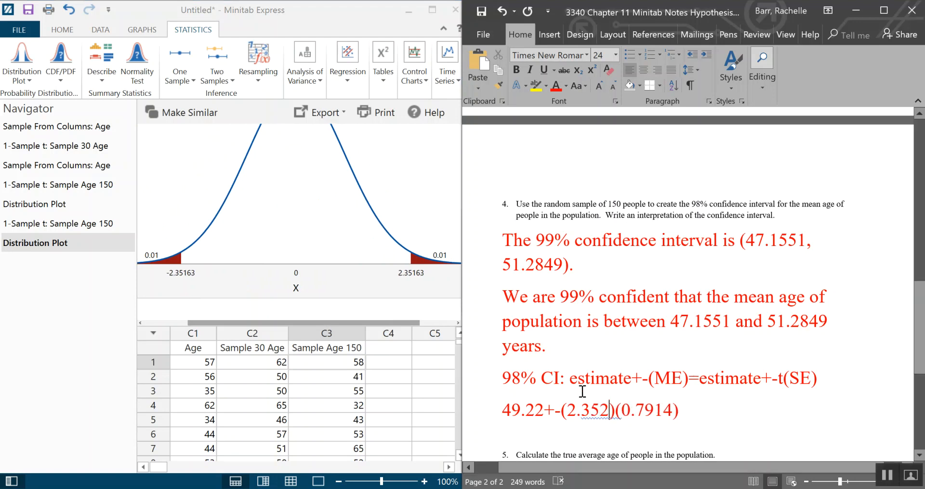
key(BackSpace)
text(16)
- Append '=49.22+-1.8611' to the calculation line and start a new line
key(End)
text(=)
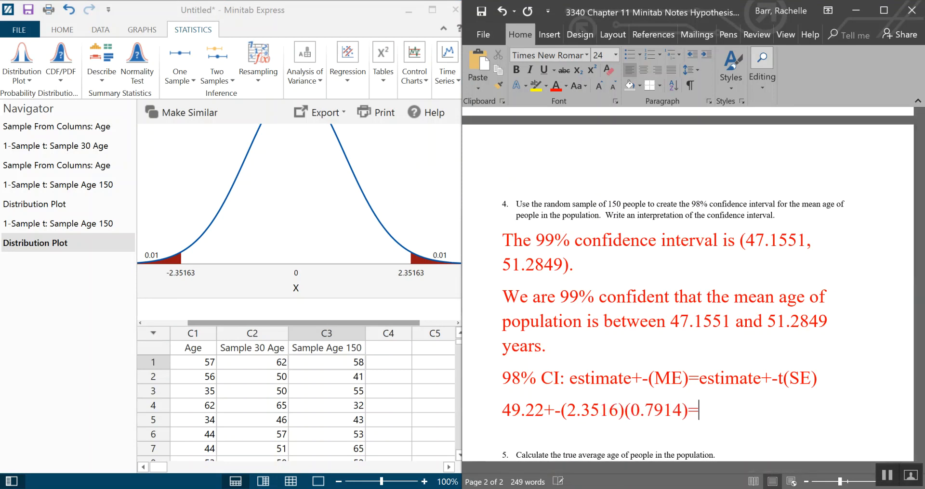
text(49.22+_)
key(BackSpace)
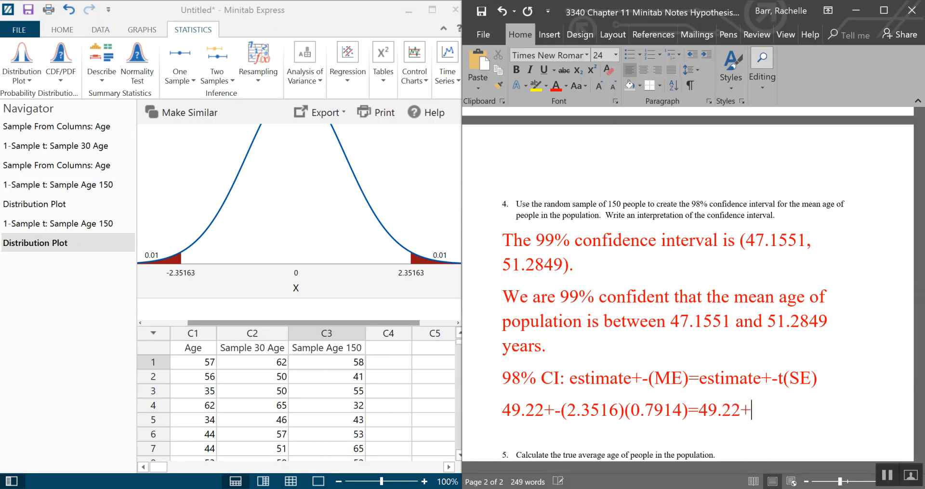
text(-)
text(1.8611)
key(Return)
- Write the resulting interval as '=(47.3589,5108)' on the new line
text(=)
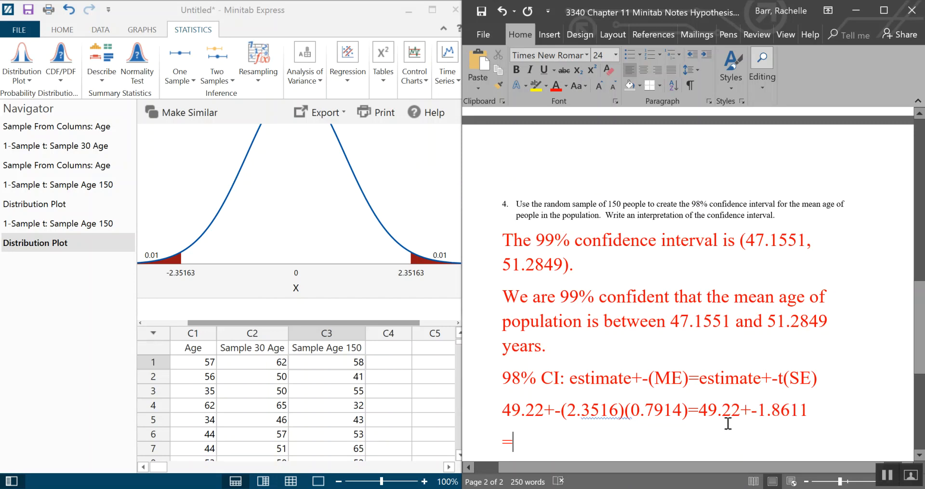
text(())
key(Left)
text(,)
key(Left)
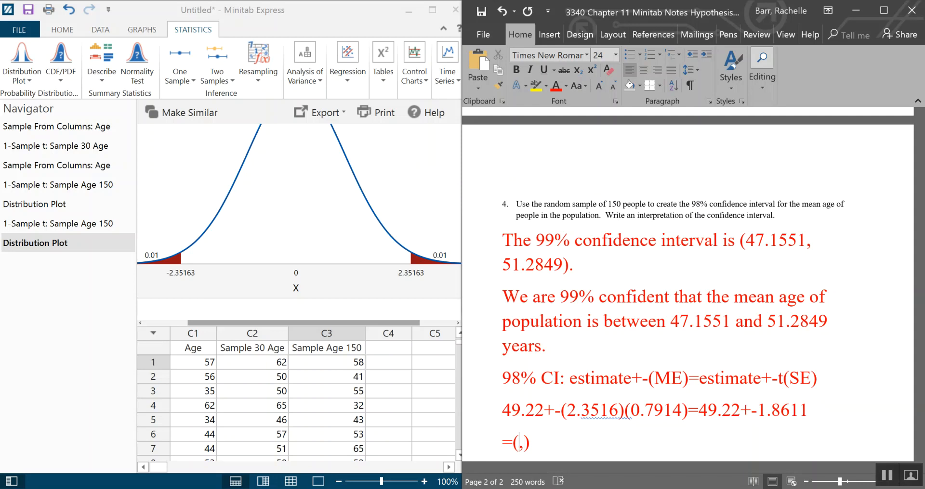
text(47.3589)
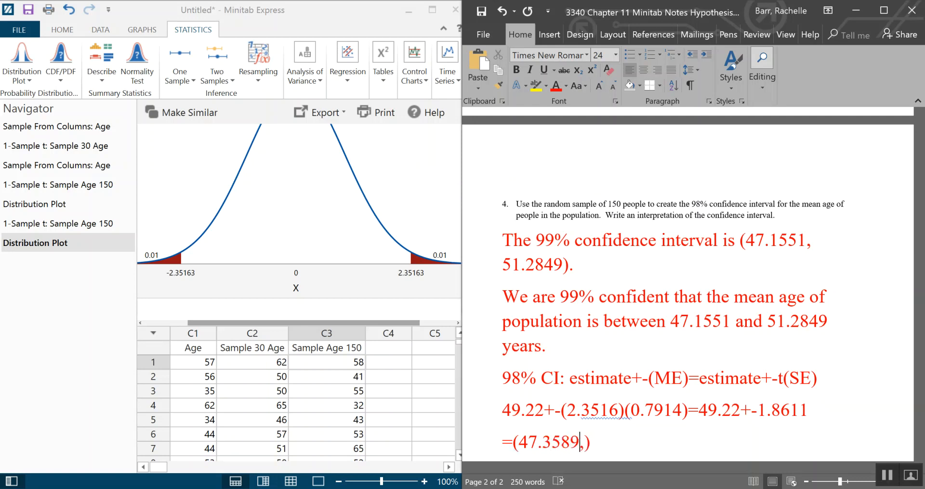
click(584, 443)
text(51)
text(0811)
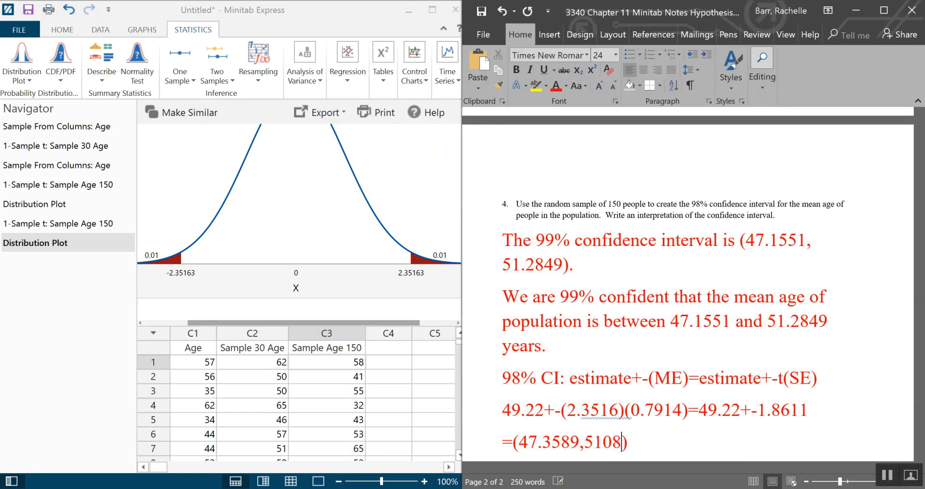
- Insert the missing decimal point so the upper bound reads 51.0811
key(Left)
key(Left)
key(Left)
key(Left)
text(.)
key(Right)
key(Left)
key(Left)
key(Left)
key(Left)
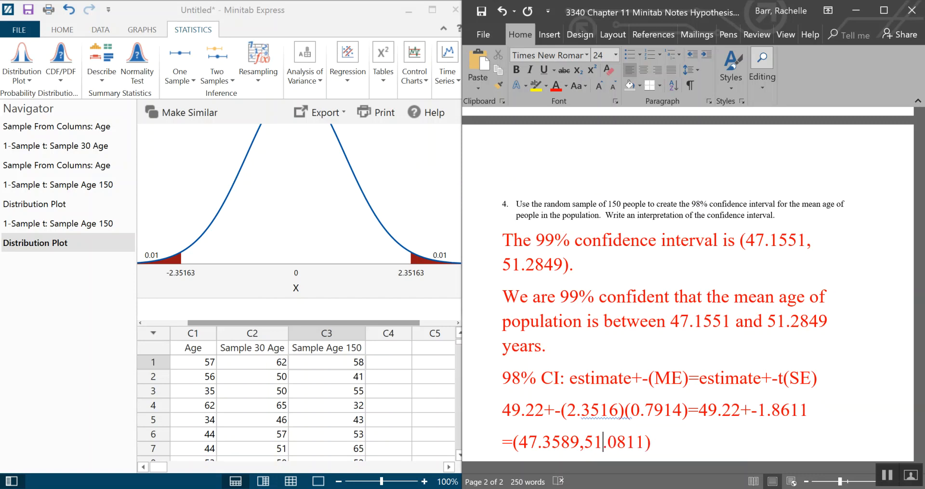
key(Right)
key(Right)
key(Right)
key(Right)
key(Right)
key(Right)
key(Right)
key(Right)
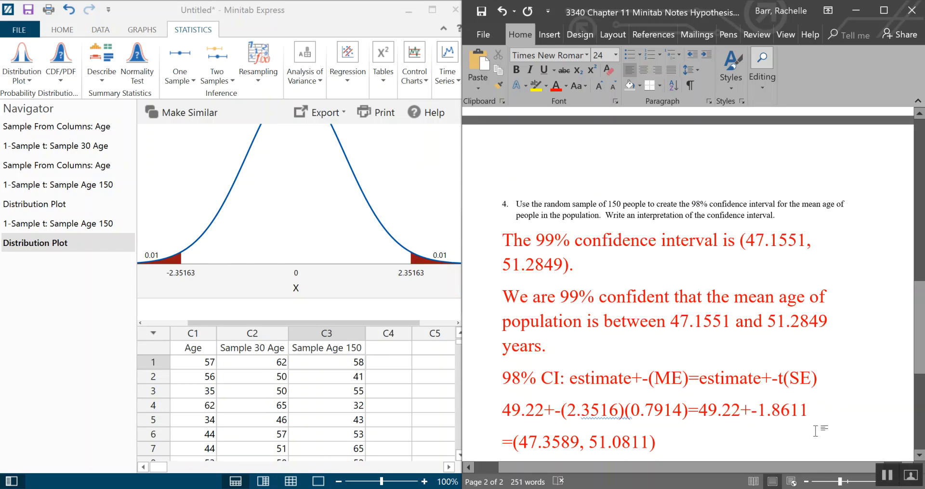
- Scroll through the document to review the question 4 answer and the question 5 prompt
scroll(791, 406, down, 3)
scroll(790, 407, down, 1)
click(573, 381)
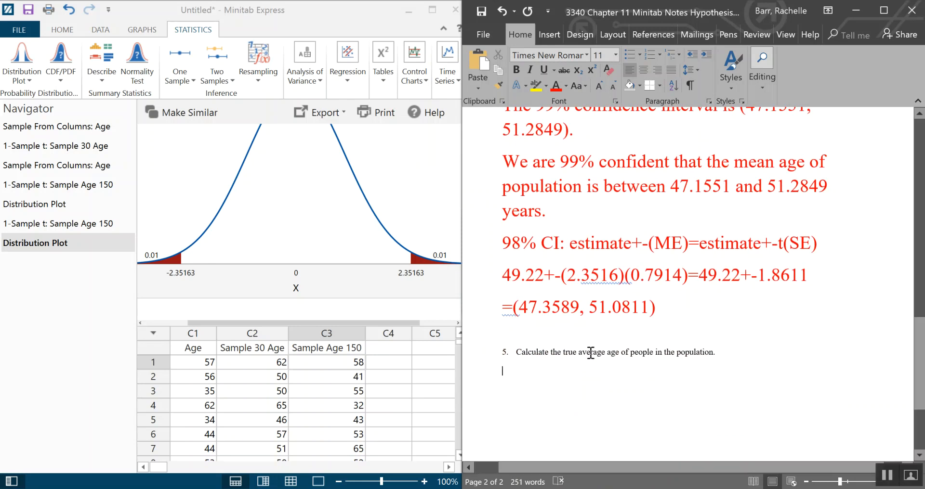
click(658, 368)
scroll(704, 413, up, 10)
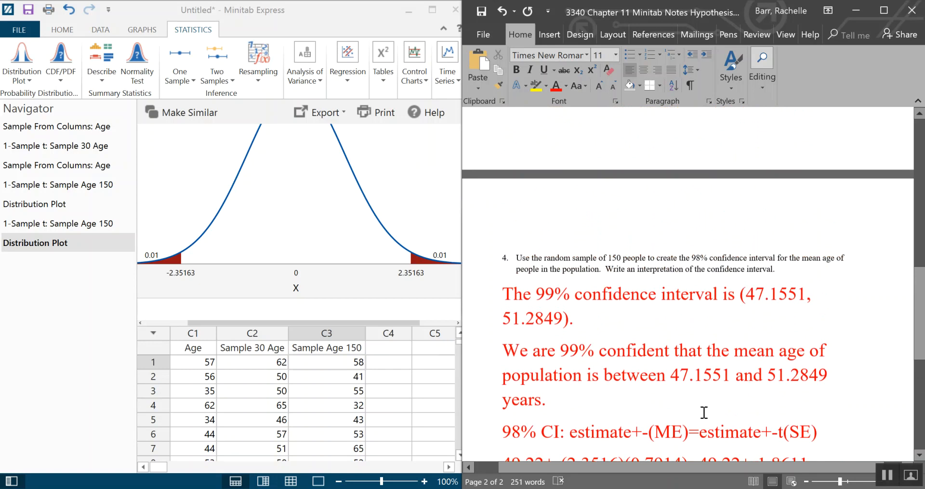
scroll(704, 413, down, 8)
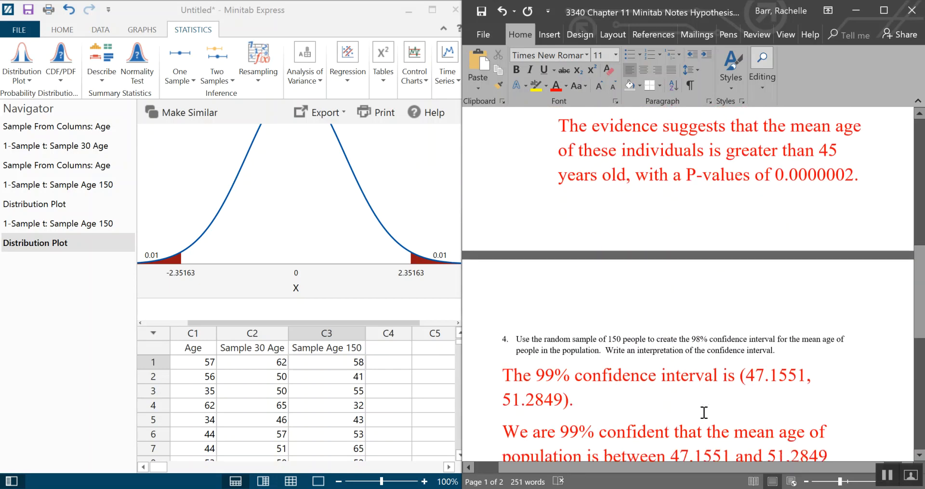
scroll(721, 413, down, 5)
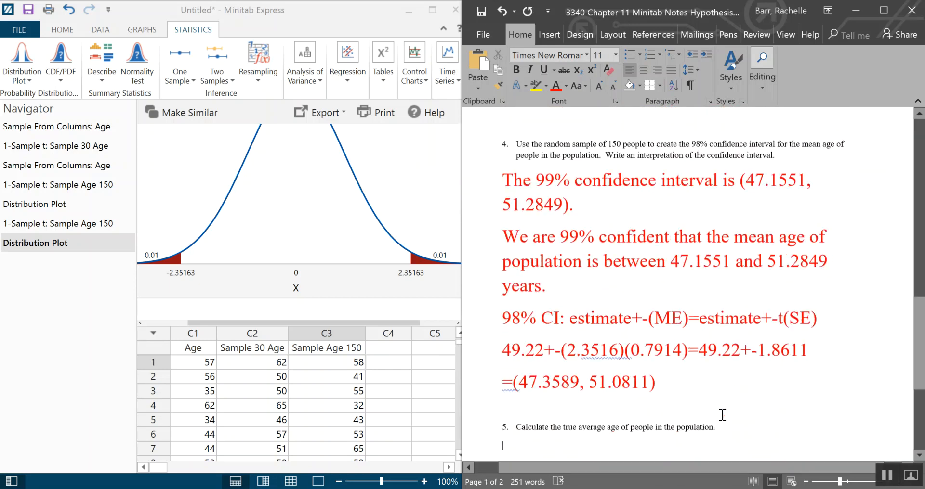
scroll(736, 414, up, 3)
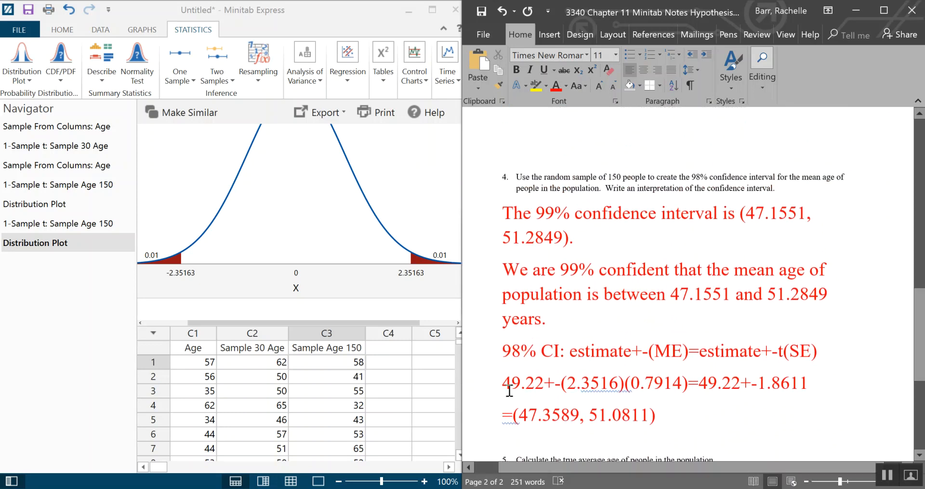
scroll(737, 363, down, 6)
scroll(731, 360, up, 4)
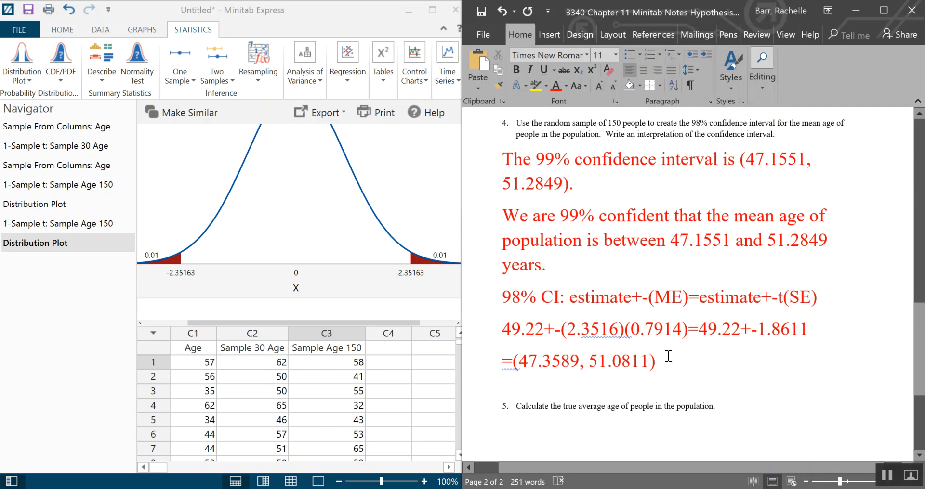
scroll(730, 401, down, 3)
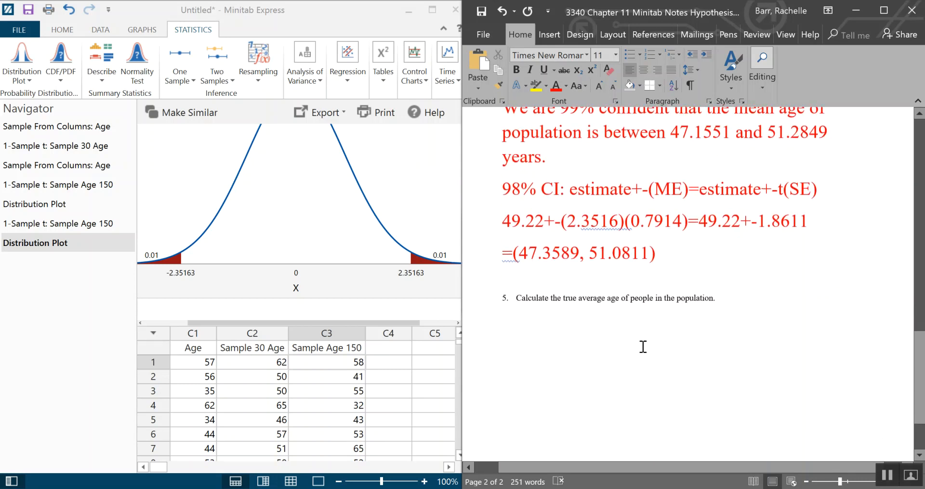